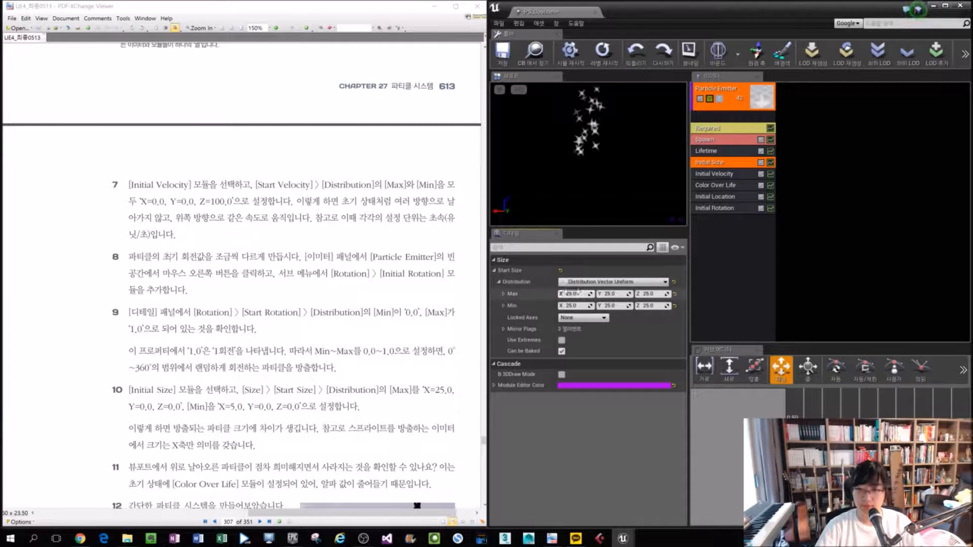
Step: Set the Initial Size module's Start Size X values to 25 for Max and 5 for Min
type("2")
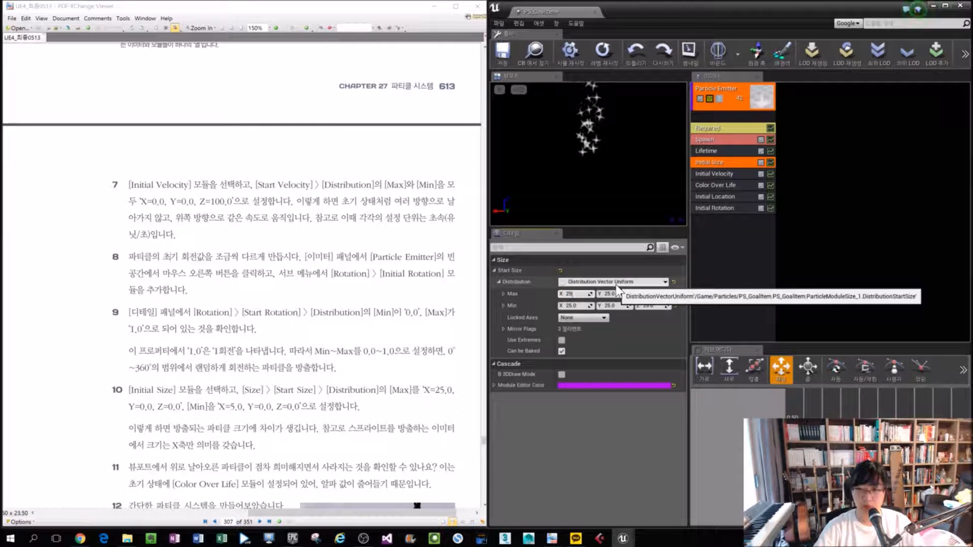
type("5")
key("Tab")
left_click(575, 306)
type("5")
key("Return")
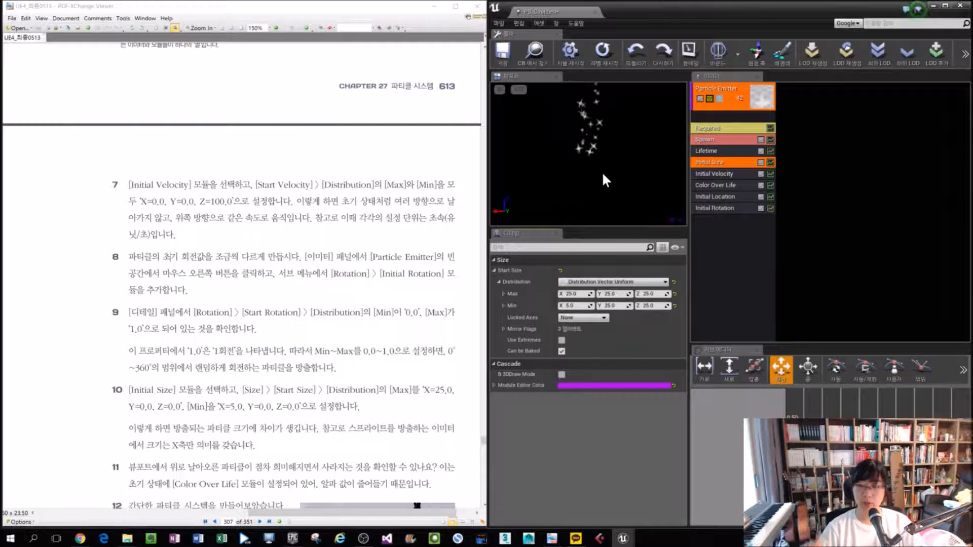
Step: Set the Y and Z values of both Max and Min in the Start Size distribution to 0
left_click(616, 293)
type("0")
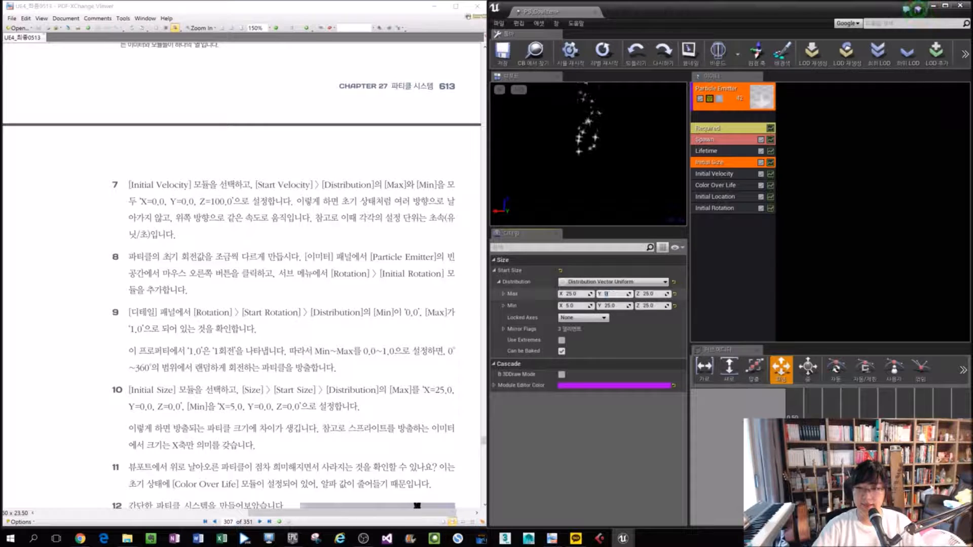
type("0")
key("Tab")
type("0")
key("Tab")
type("0")
key("Return")
Step: Return to the level editor, enlarge the viewport and place the PS_GoalItem particle system at the base of the scroll mesh
scroll(477, 338, "down", 5)
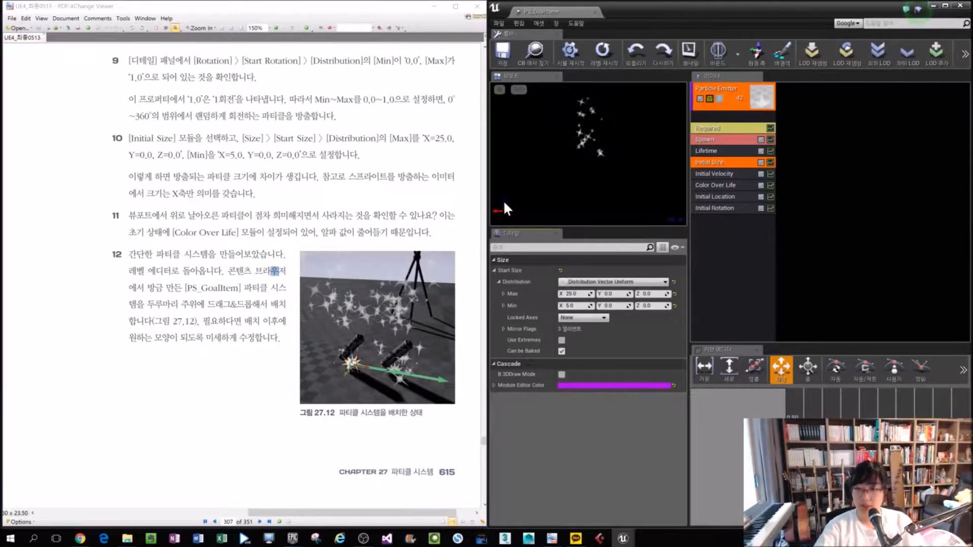
left_click(933, 4)
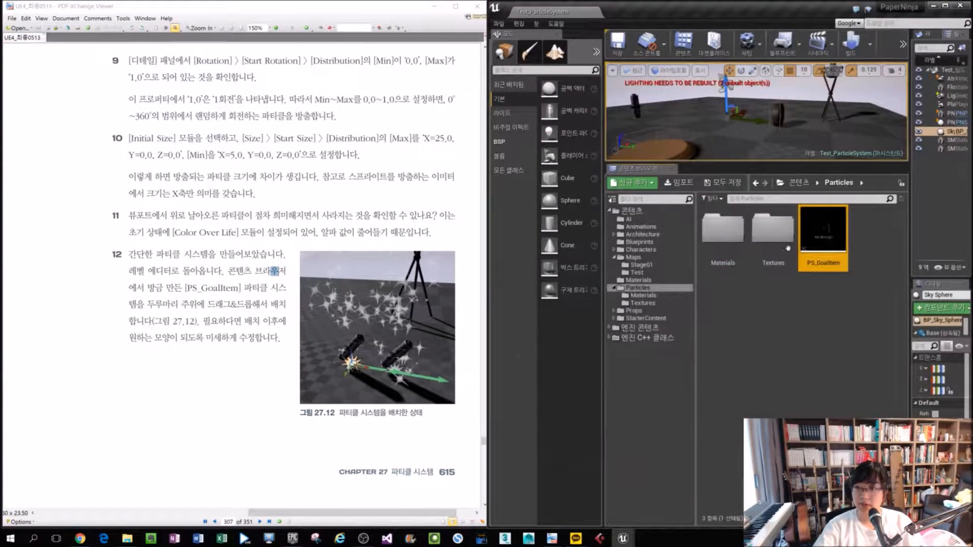
left_click_drag(802, 163, 802, 342)
left_click_drag(652, 166, 780, 169, "alt")
left_click_drag(813, 405, 713, 285)
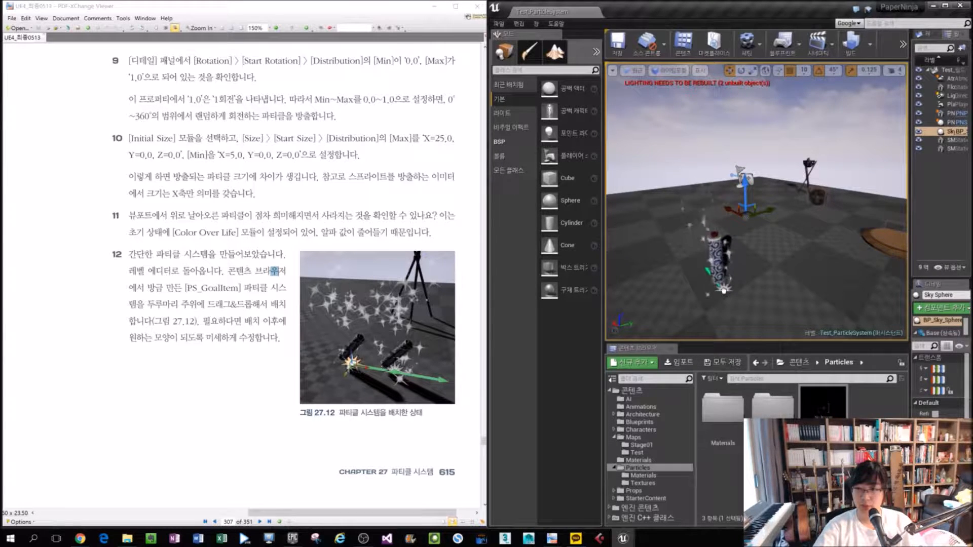
left_click_drag(722, 292, 790, 259)
left_click_drag(754, 290, 806, 302, "alt")
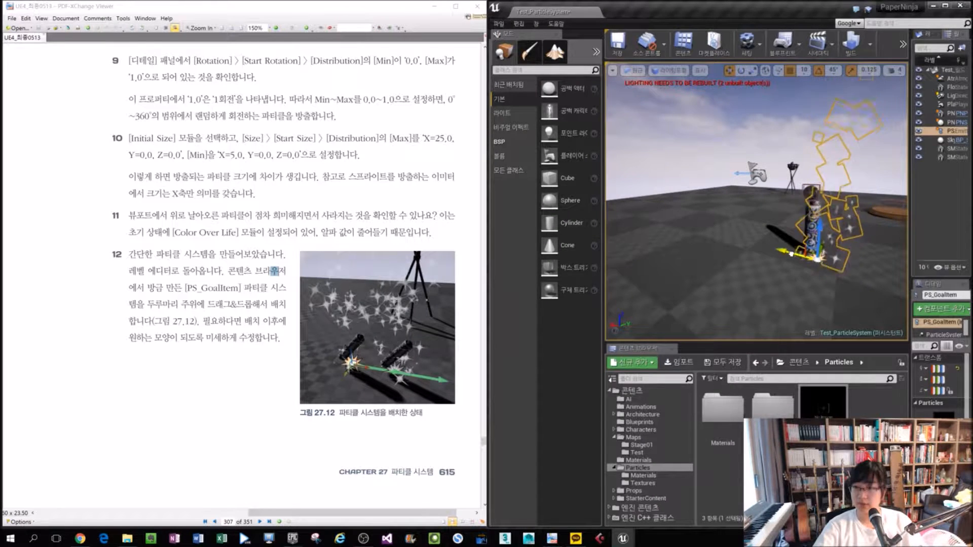
Step: Inspect the placed PS_GoalItem emitter and the SM_Scroll mesh in turn, widening the outliner and details area
left_click(712, 137)
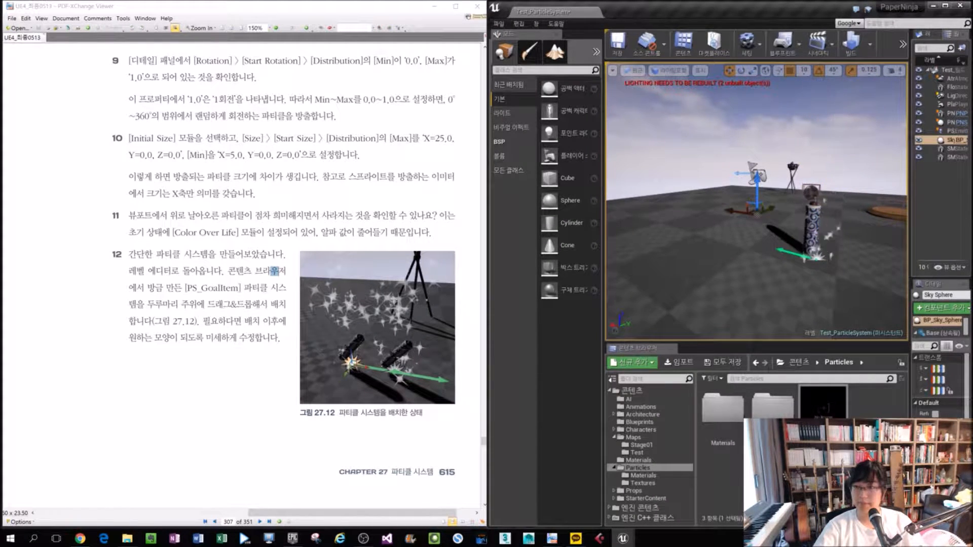
left_click_drag(712, 137, 686, 138, "alt")
left_click(771, 217)
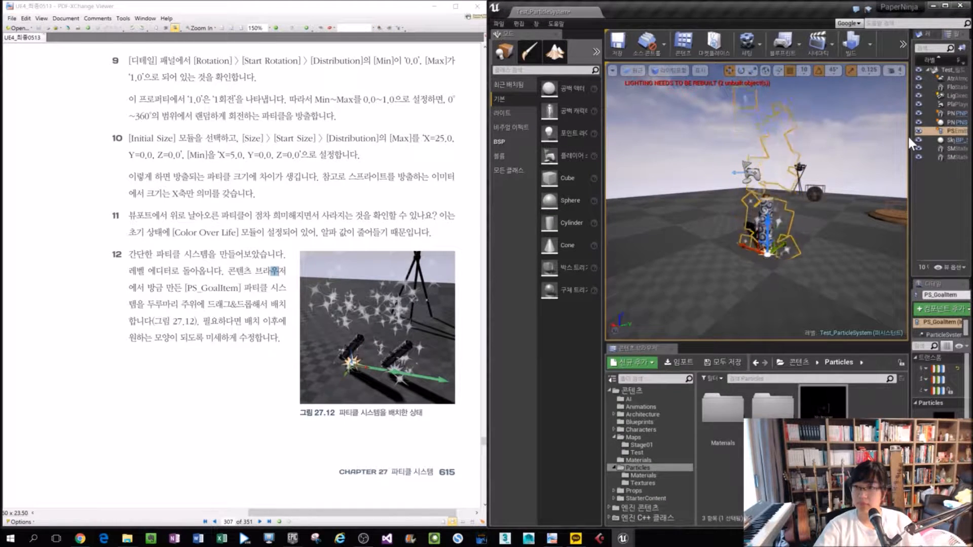
left_click_drag(910, 145, 848, 152)
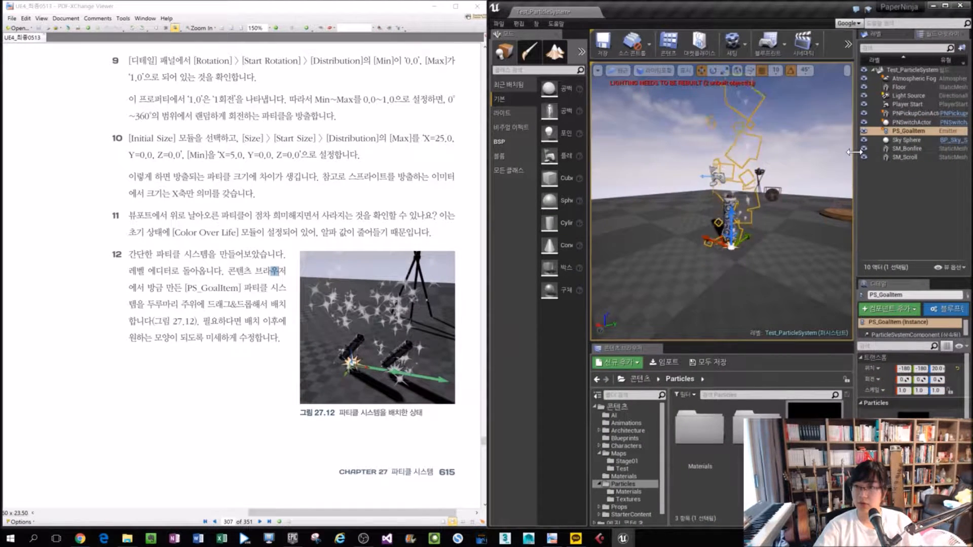
left_click(730, 206)
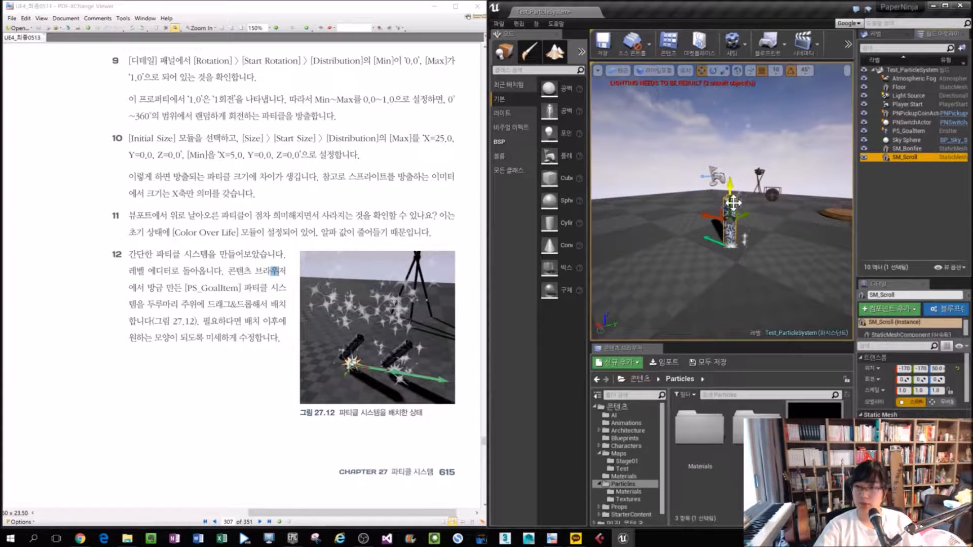
left_click(708, 169)
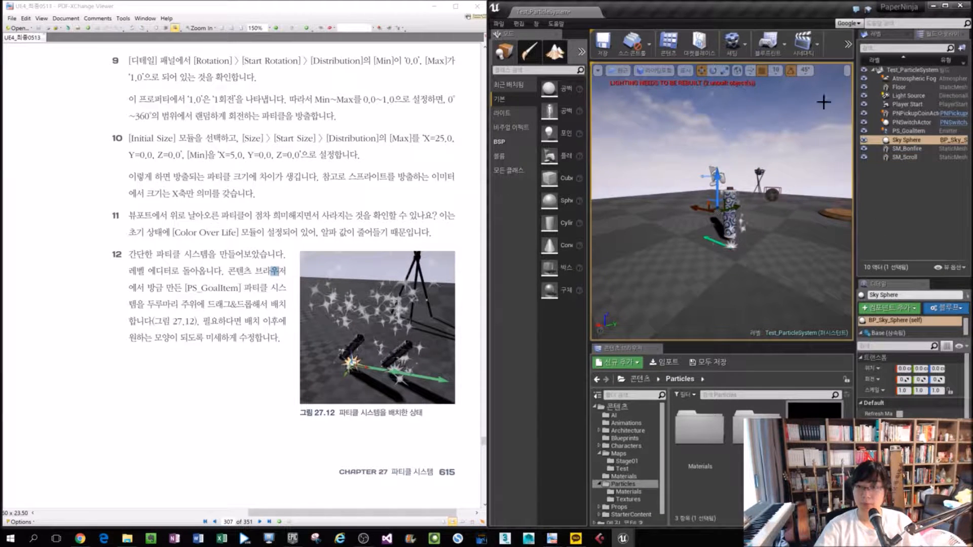
Step: Toggle the level viewport's real-time rendering off and back on
left_click(599, 71)
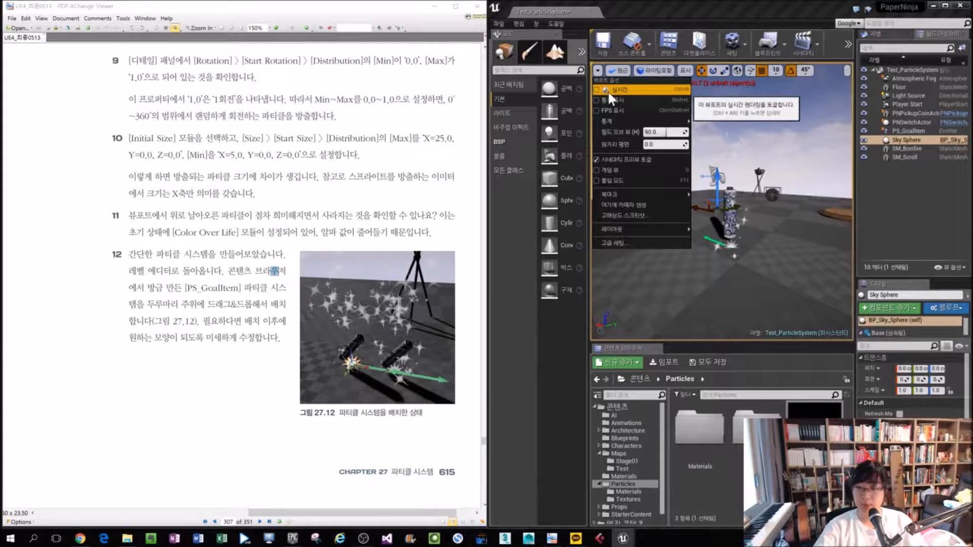
left_click(641, 90)
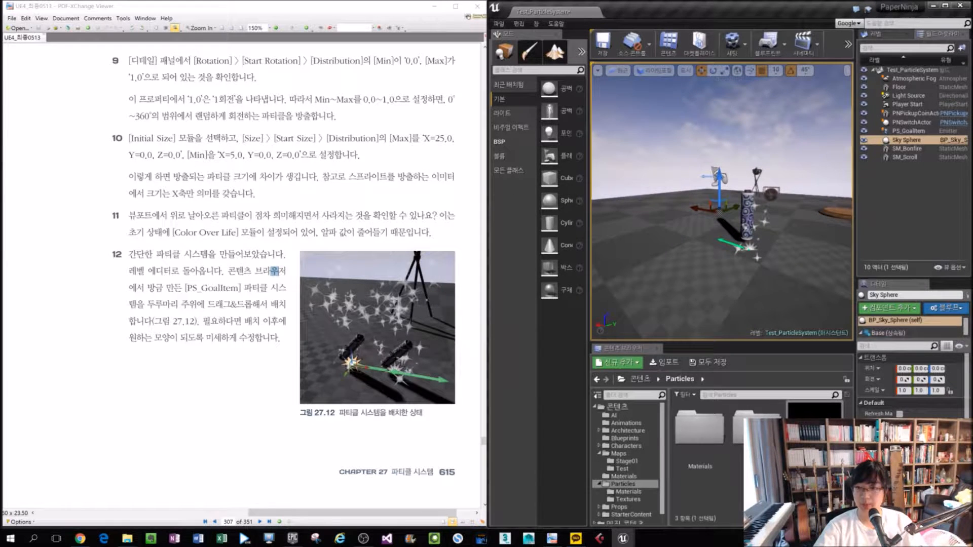
left_click(619, 70)
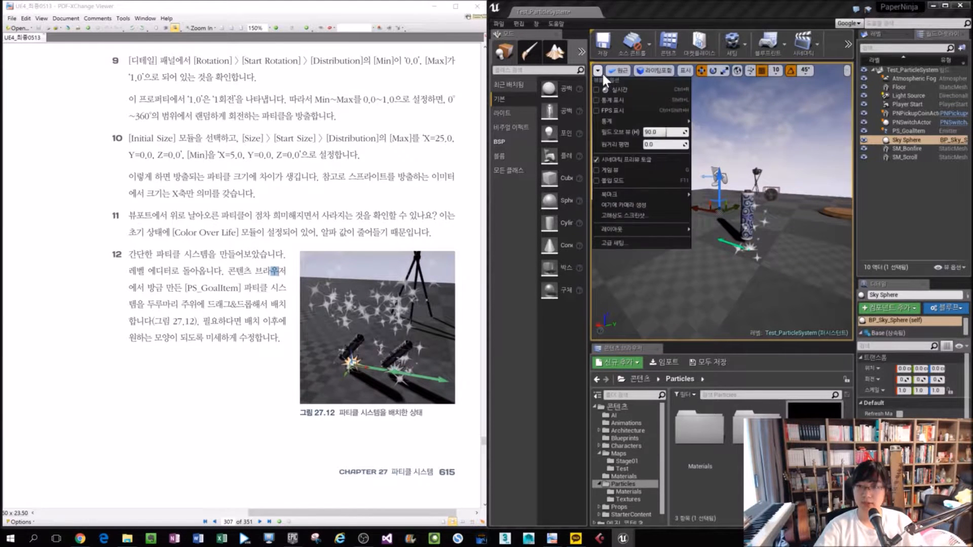
mouse_move(598, 71)
left_click(612, 91)
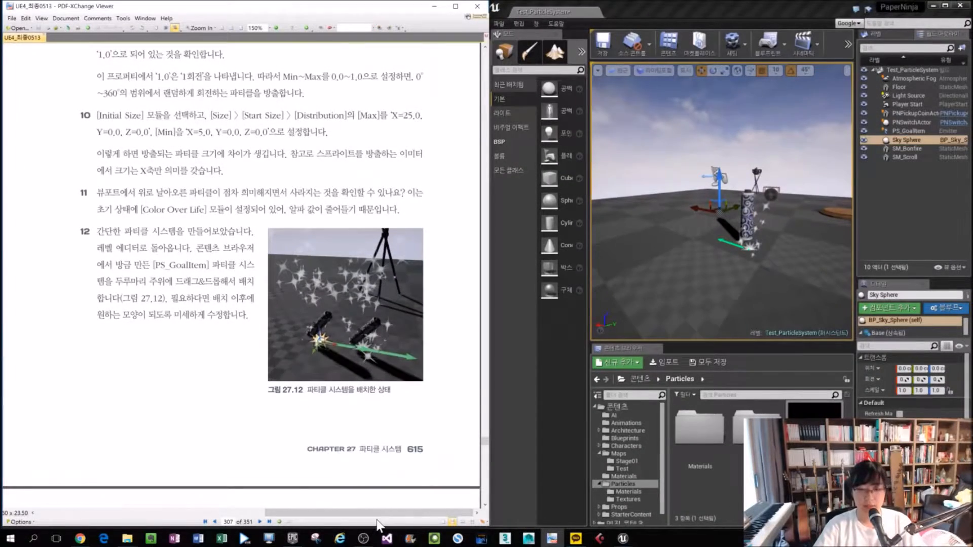
Step: Open PS_GoalItem from the Particles folder, capture its current preview as the asset thumbnail and return to the level editor
left_click_drag(365, 514, 146, 518)
scroll(237, 382, "down", 5)
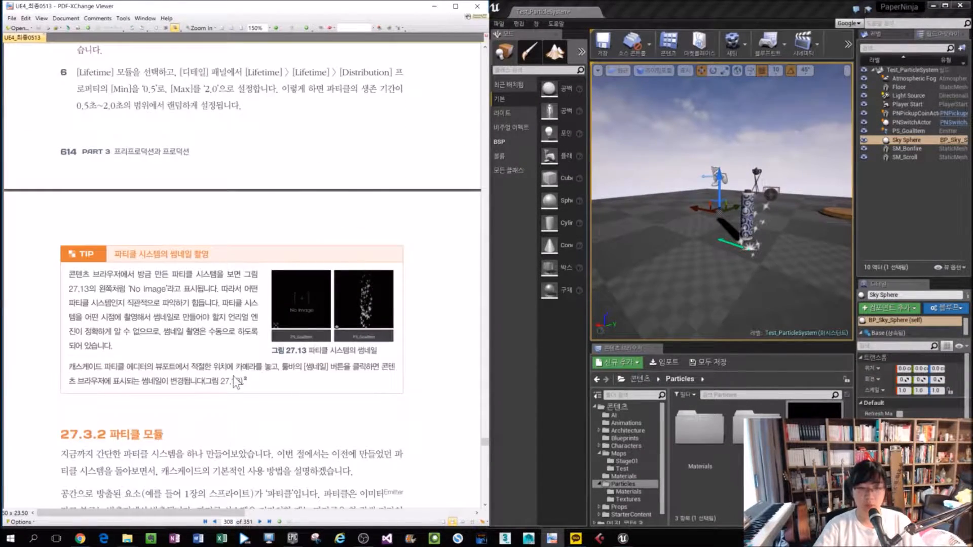
left_click_drag(741, 344, 741, 255)
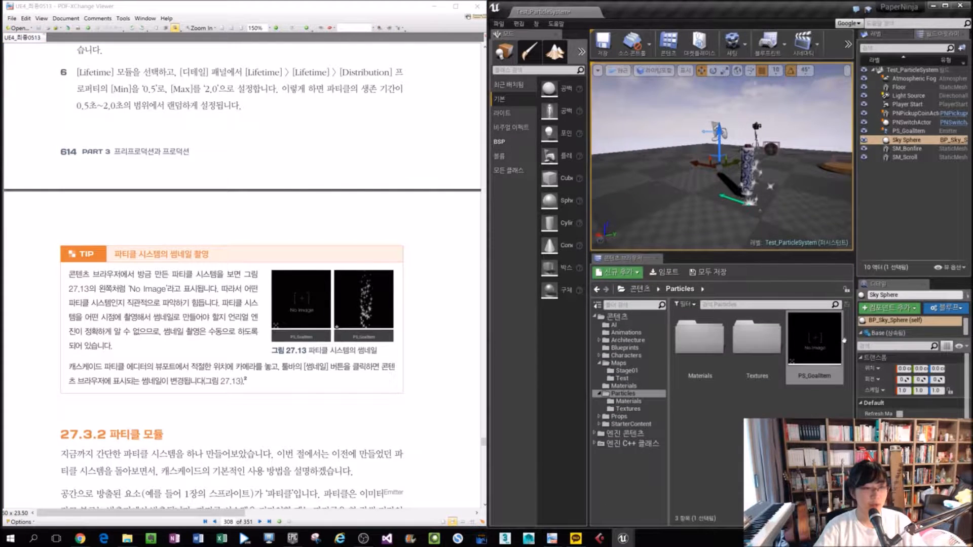
double_click(815, 353)
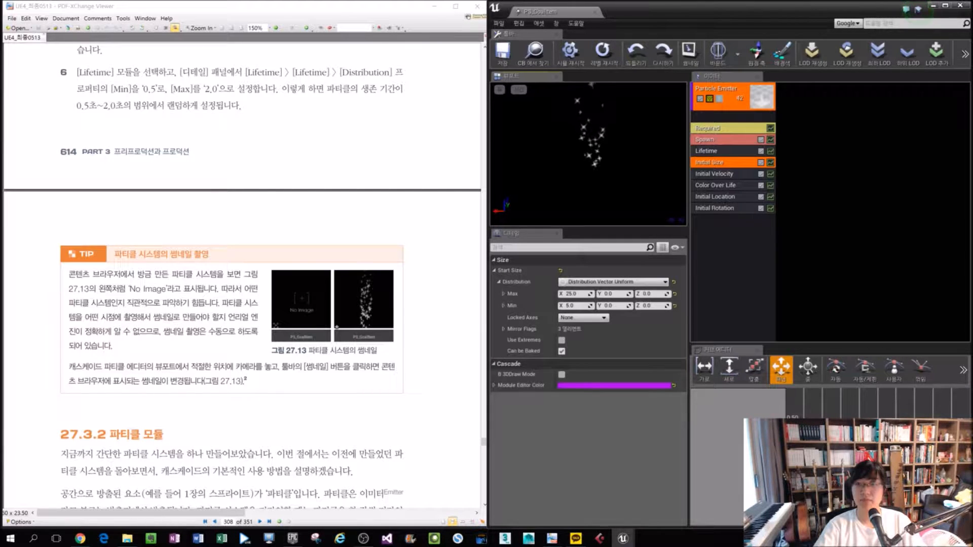
left_click(689, 60)
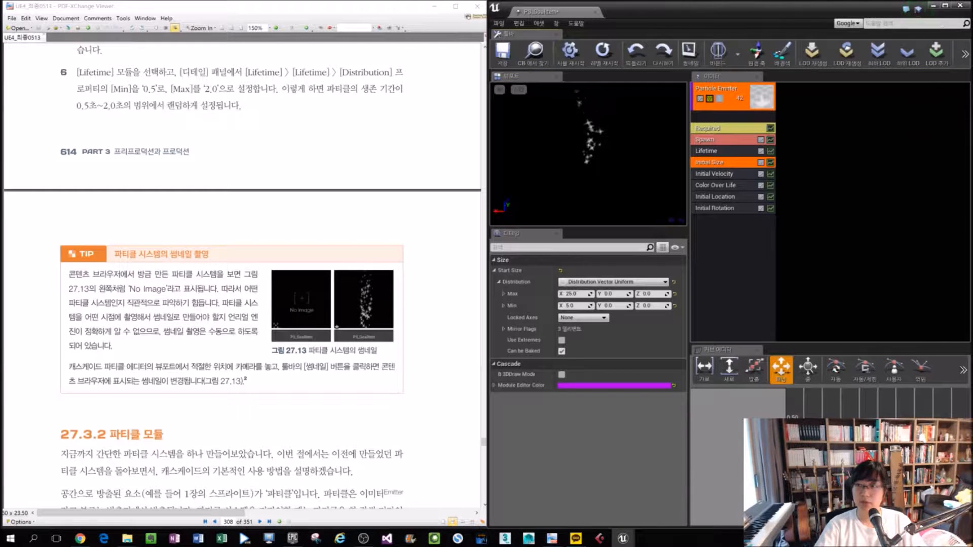
left_click(935, 7)
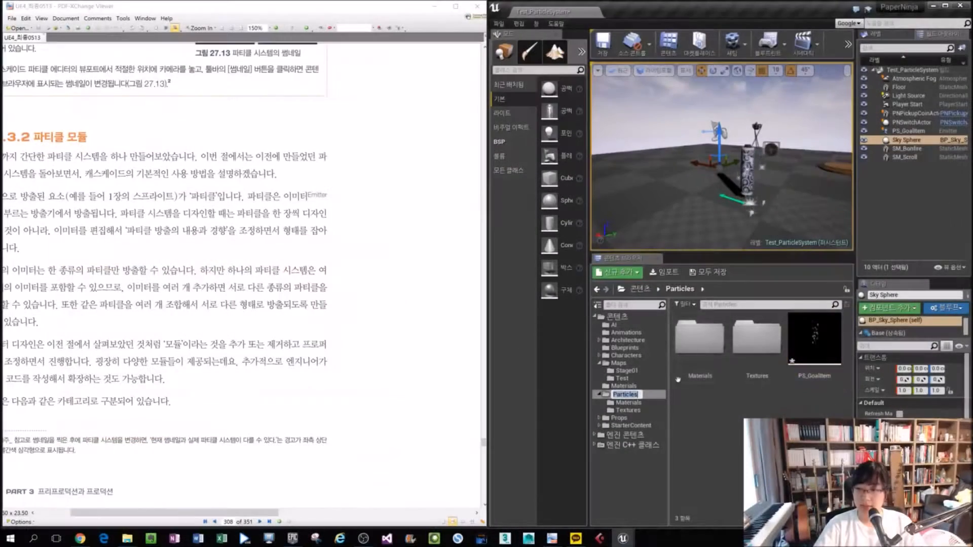
left_click(823, 404)
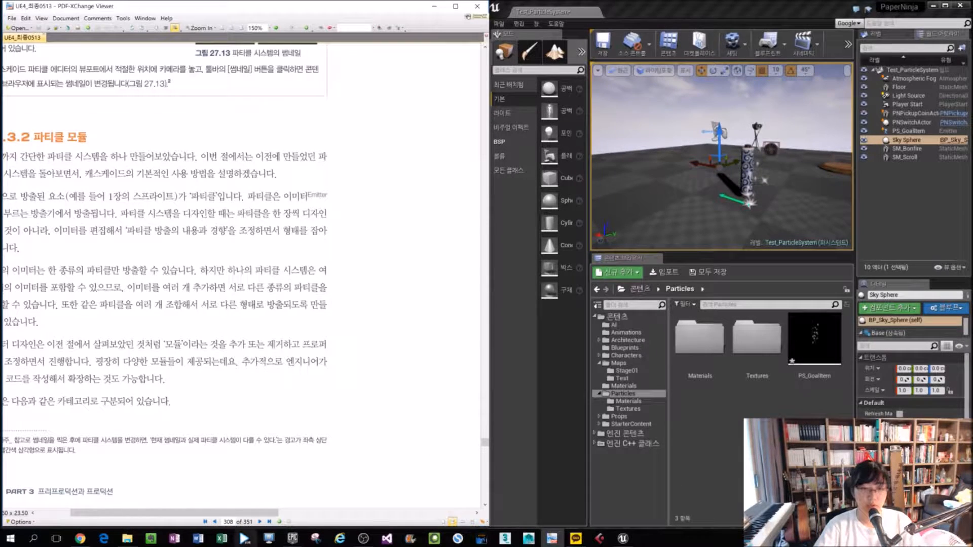
Step: Switch to PDF-XChange Viewer, maximize it and read sections 27.3.2 on particle modules and 27.3.3 on specifying values
left_click_drag(243, 513, 210, 513)
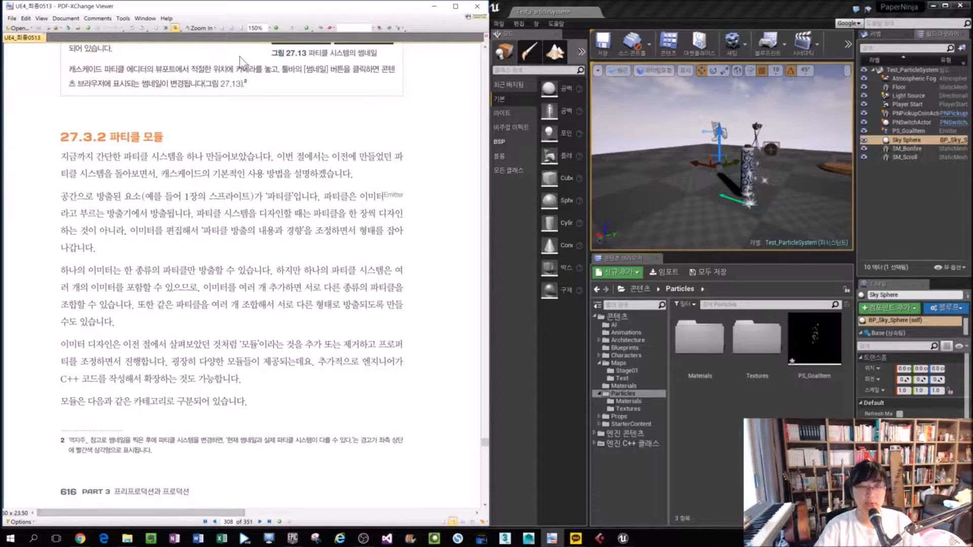
left_click(457, 5)
key("ctrl+2")
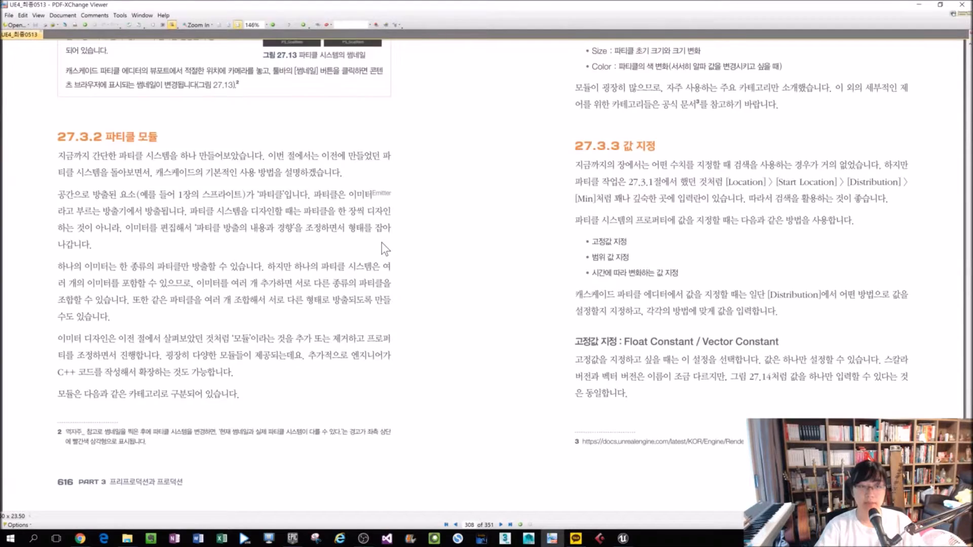
scroll(197, 205, "up", 1)
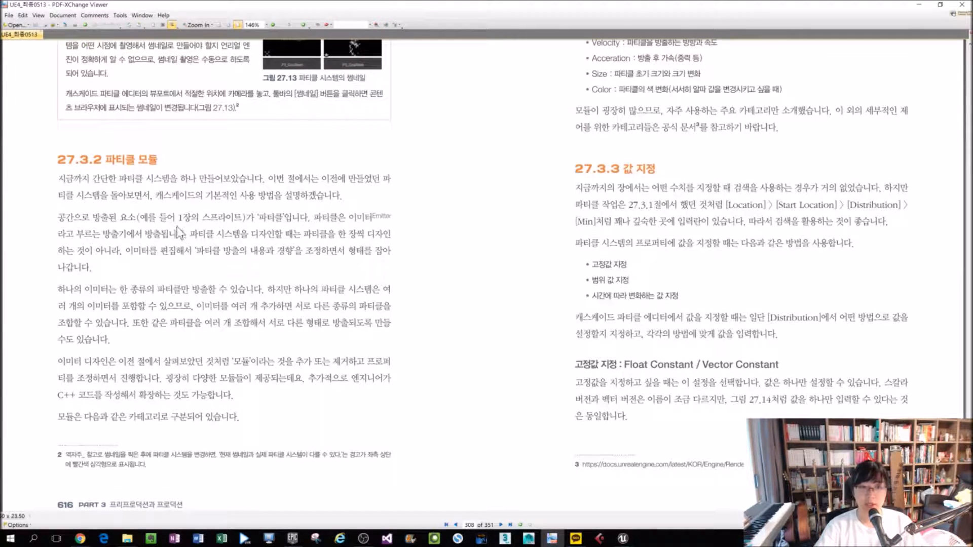
scroll(552, 188, "up", 5)
left_click_drag(142, 311, 224, 441)
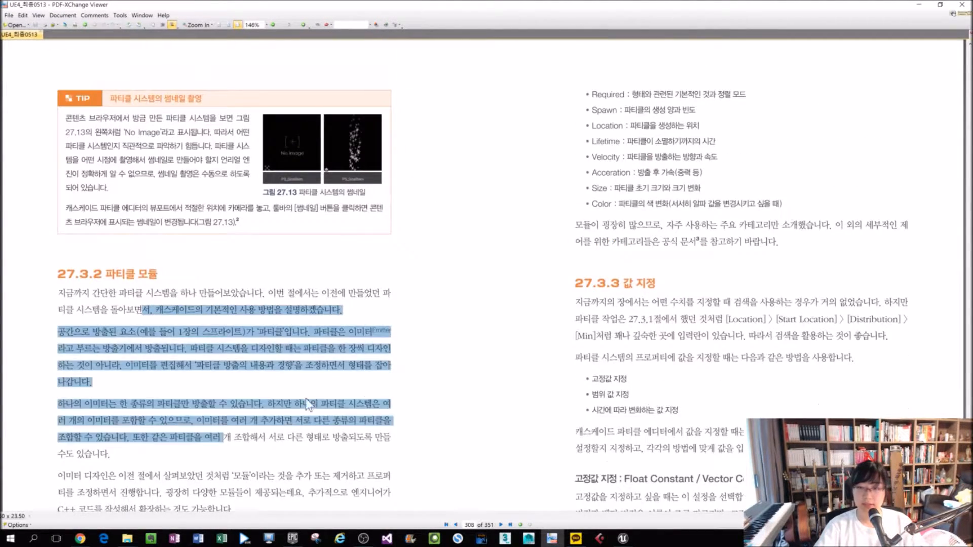
scroll(603, 203, "down", 5)
left_click_drag(696, 188, 737, 299)
scroll(735, 291, "down", 5)
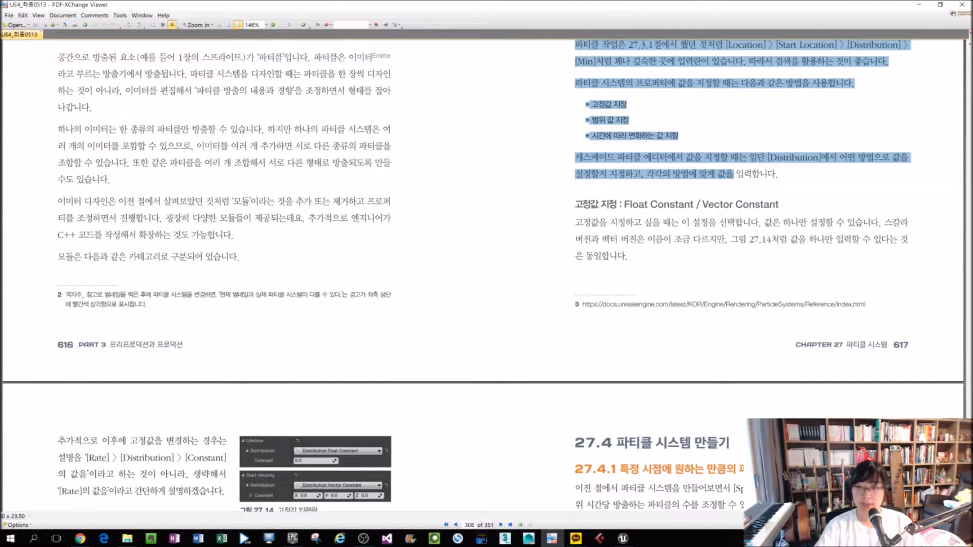
Step: Review the book's explanations of the Constant, Uniform and Curve distribution types for float and vector values
left_click_drag(698, 207, 651, 205)
scroll(406, 233, "down", 8)
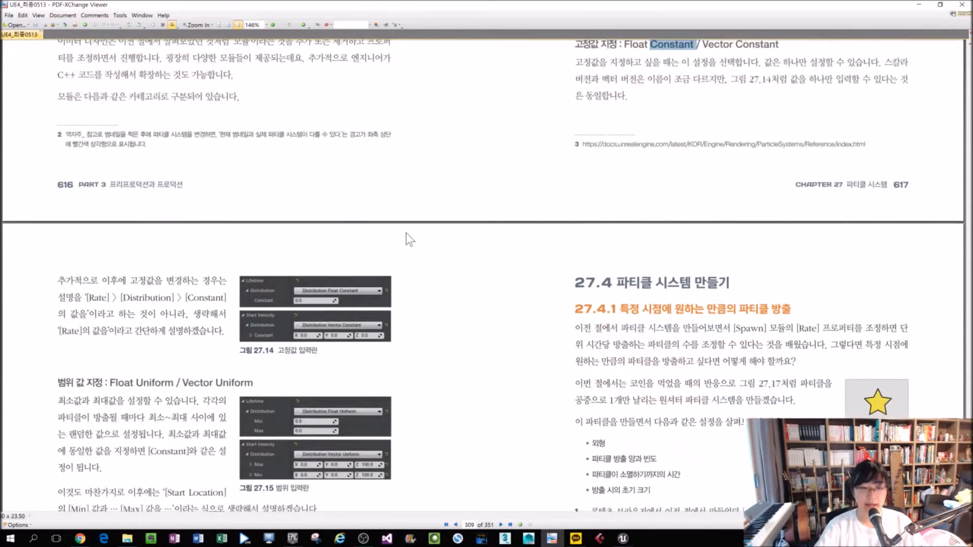
left_click_drag(297, 295, 70, 293)
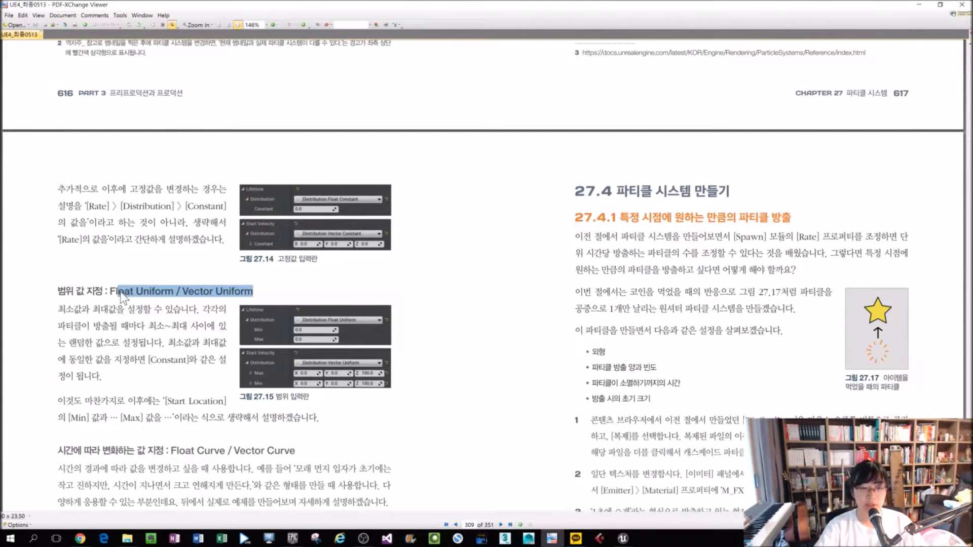
scroll(121, 296, "down", 3)
left_click_drag(296, 360, 163, 349)
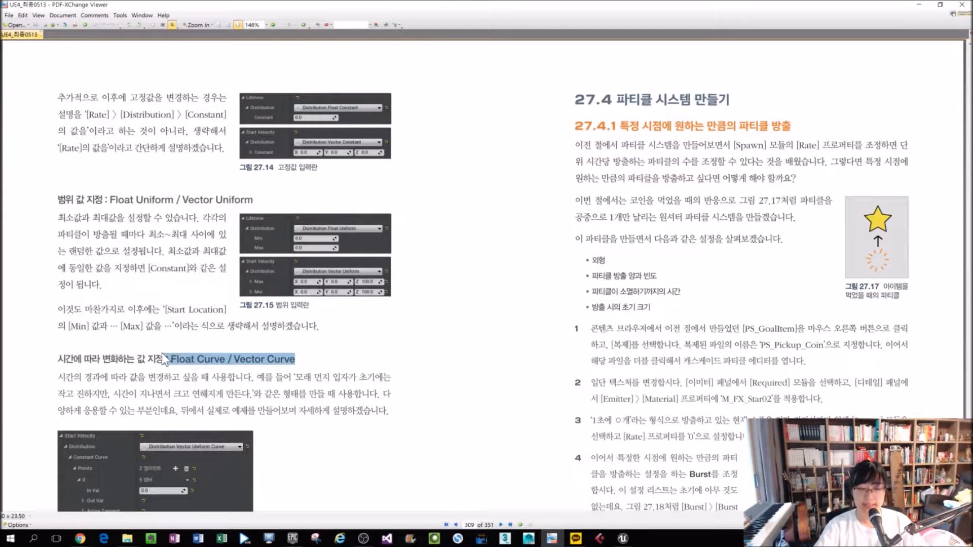
left_click_drag(161, 354, 198, 359)
scroll(316, 327, "down", 6)
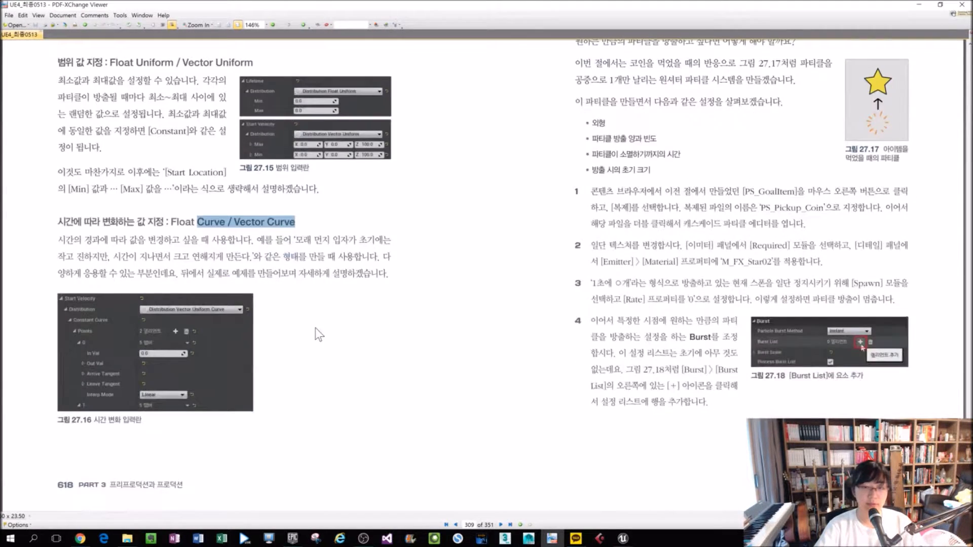
scroll(328, 406, "up", 7)
left_click_drag(316, 330, 233, 301)
scroll(238, 304, "up", 8)
left_click_drag(633, 273, 603, 241)
scroll(605, 239, "up", 4)
scroll(614, 256, "down", 7)
scroll(614, 257, "down", 7)
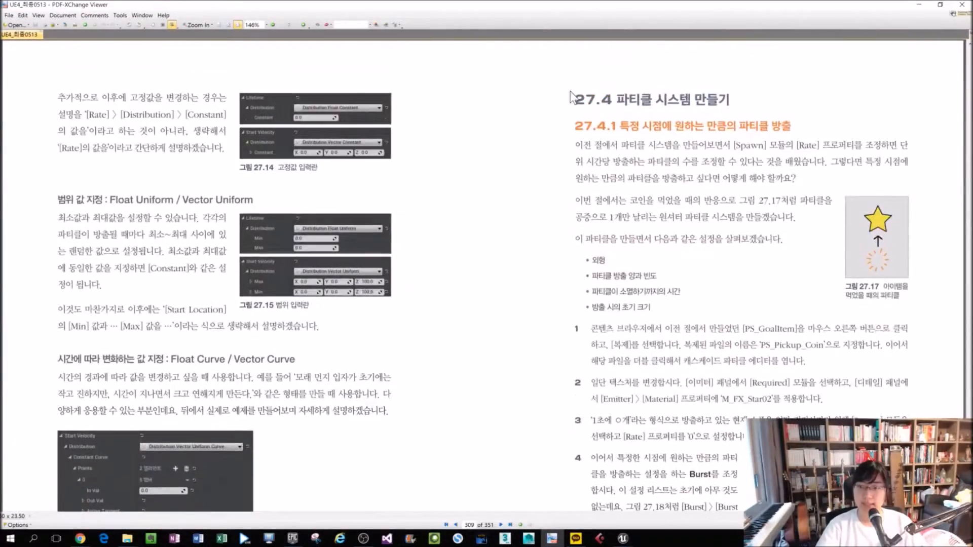
Step: Read the introduction of section 27.4.1 on burst emission and place the PDF window beside the Unreal editor again
left_click_drag(612, 126, 791, 126)
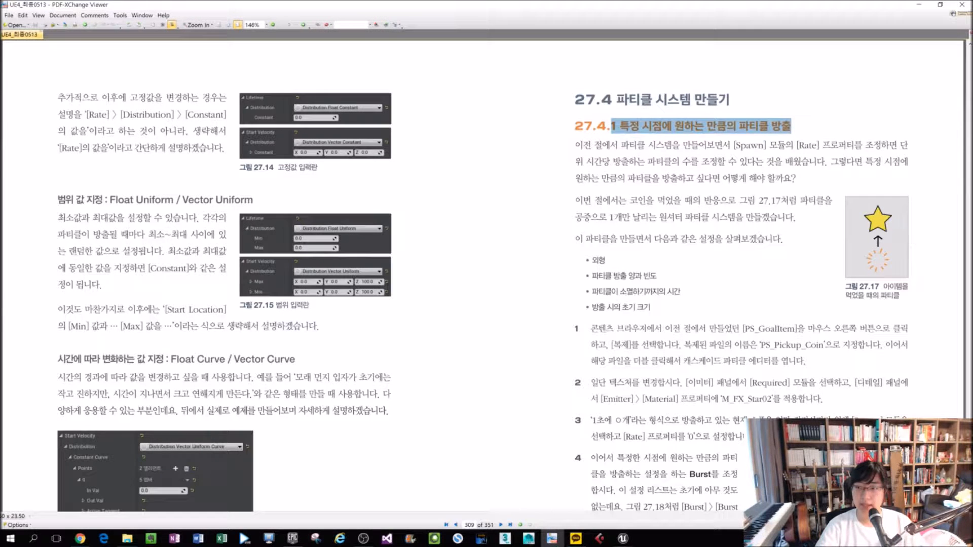
left_click_drag(714, 146, 710, 144)
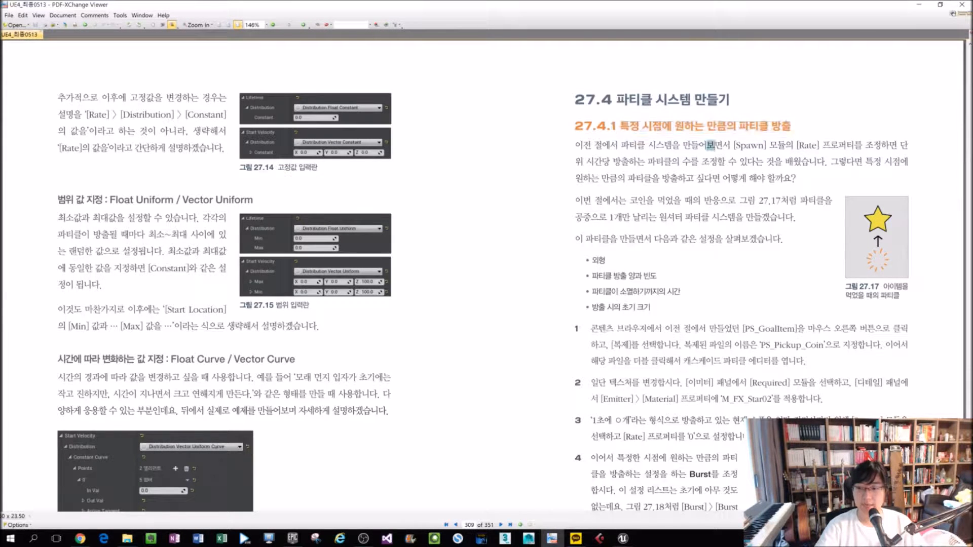
key("super+Left")
scroll(425, 81, "up", 4, "ctrl")
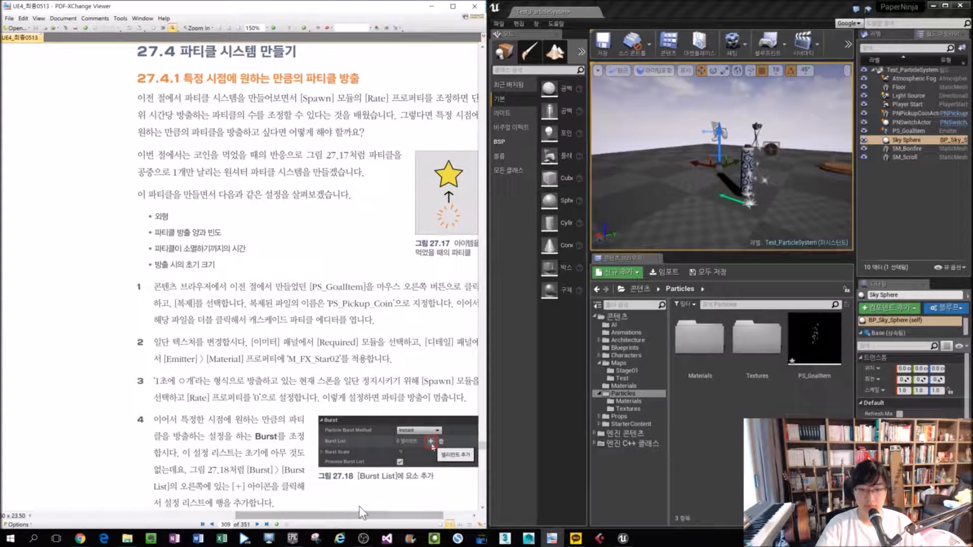
Step: Duplicate the PS_GoalItem particle system in the Particles folder and name the copy PS_Pickup_Coin
left_click_drag(374, 514, 402, 514)
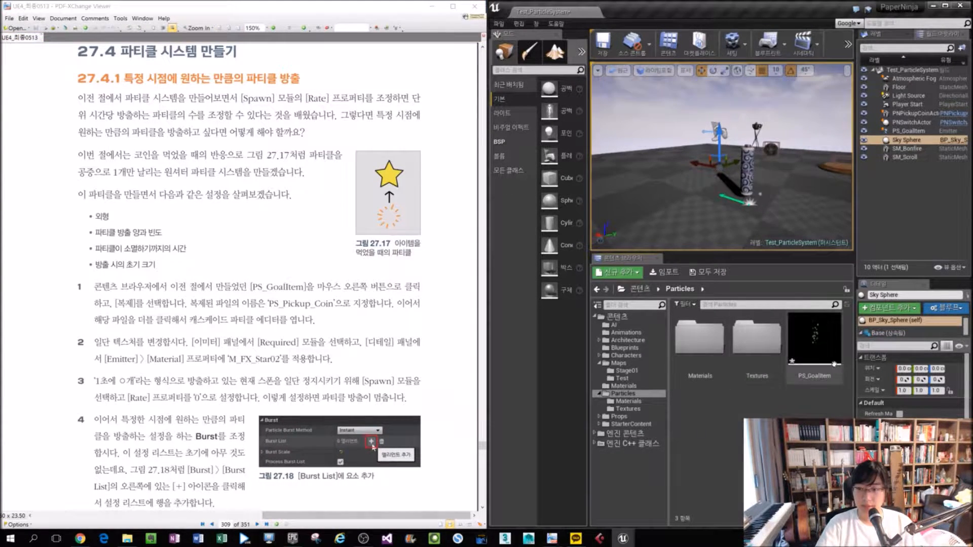
left_click(821, 338)
right_click(822, 327)
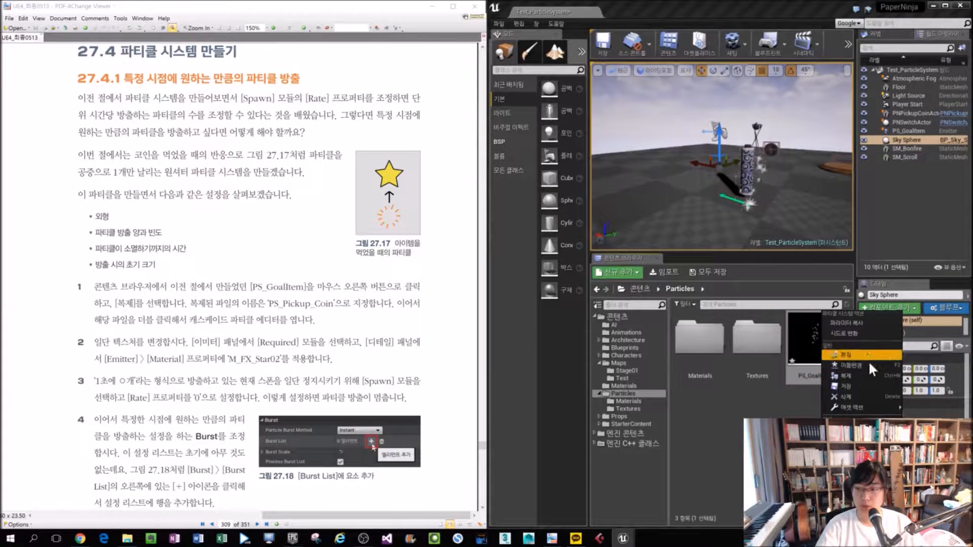
left_click(870, 375)
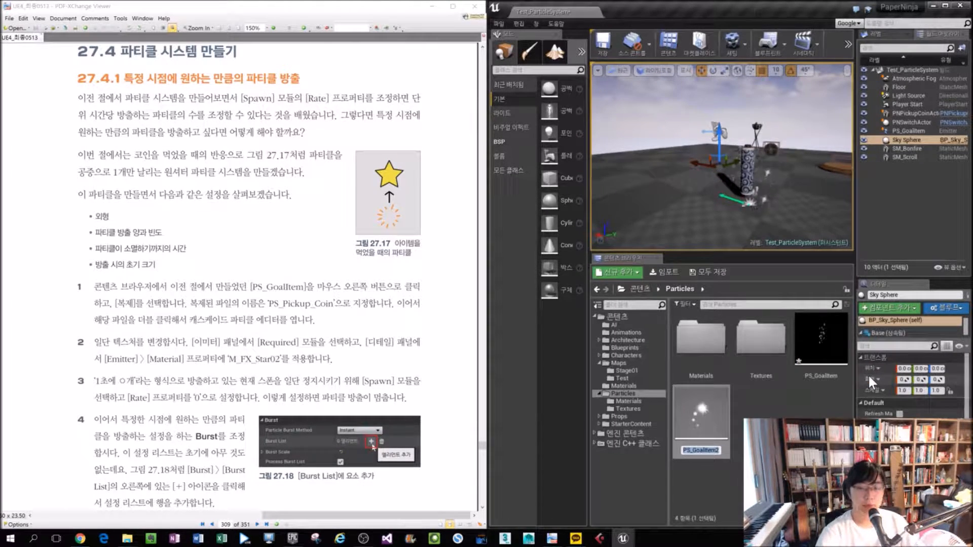
type("PS_")
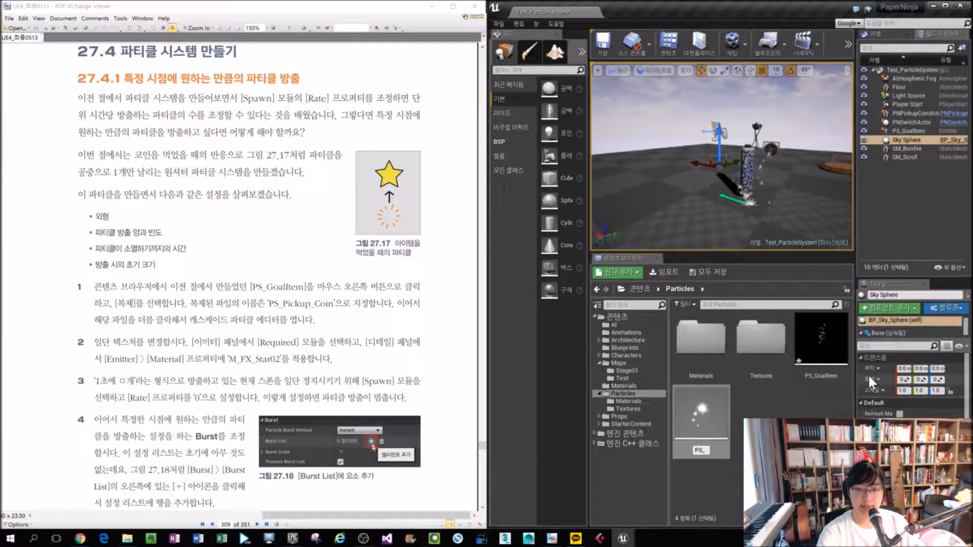
type("Pickup_Coin")
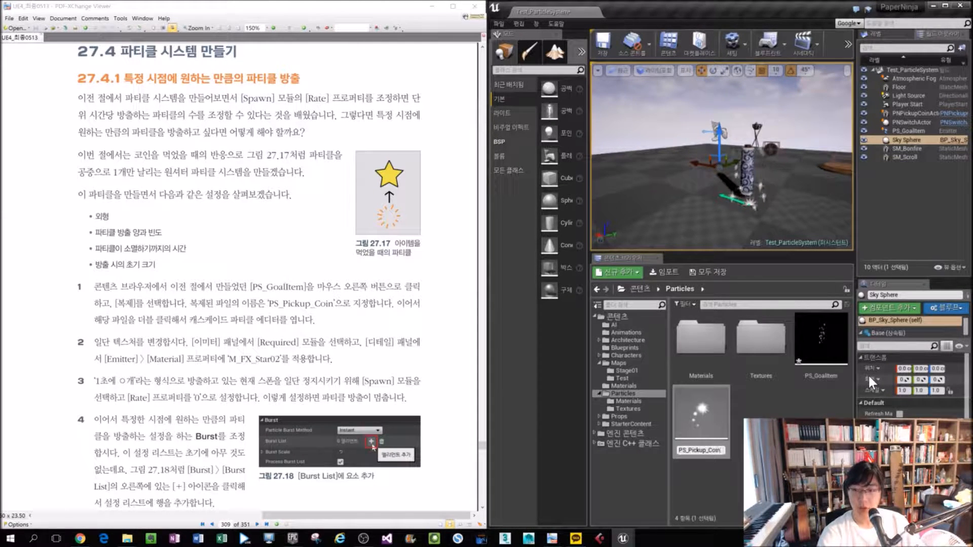
key("Return")
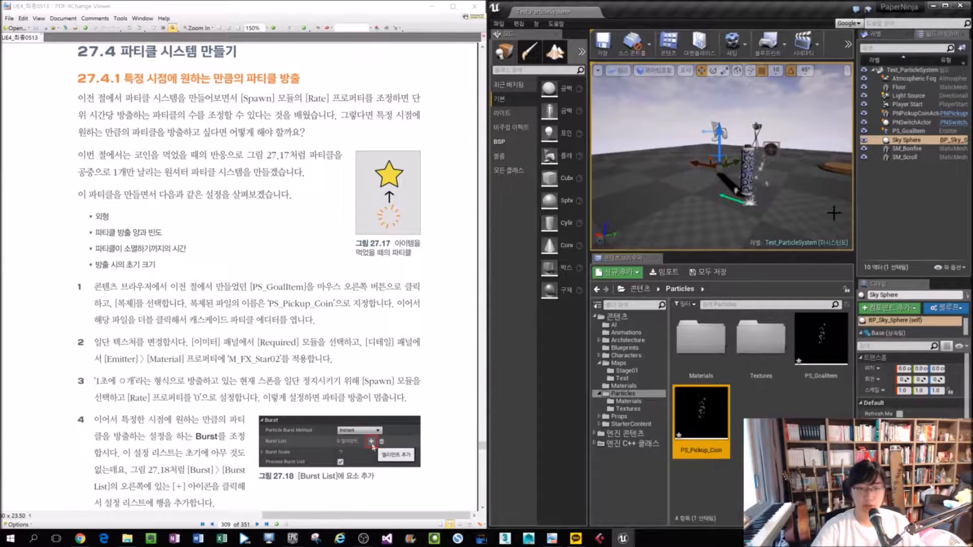
Step: Check the book's instructions for steps 1 to 4 and open PS_Pickup_Coin in the Cascade particle editor
left_click(437, 381)
scroll(439, 374, "down", 3)
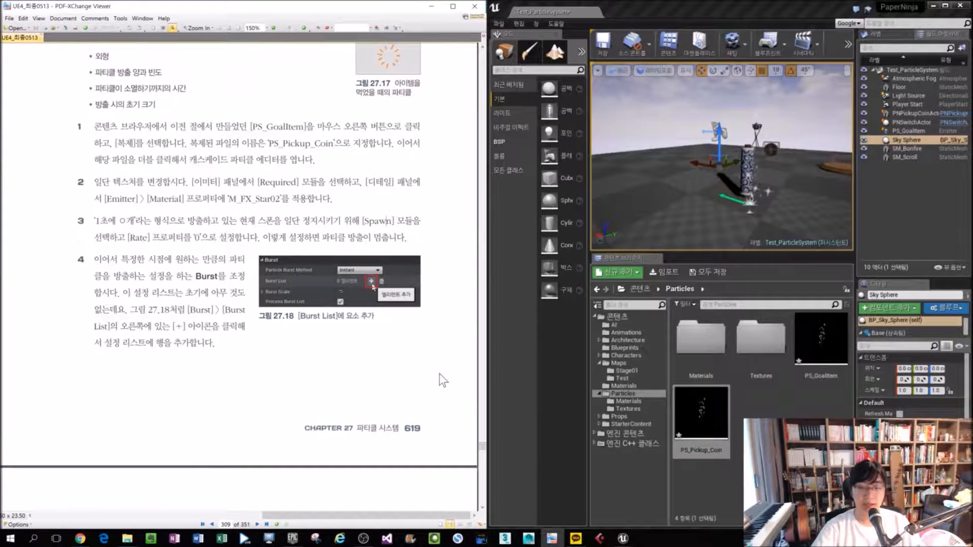
triple_click(443, 431)
scroll(398, 414, "up", 1)
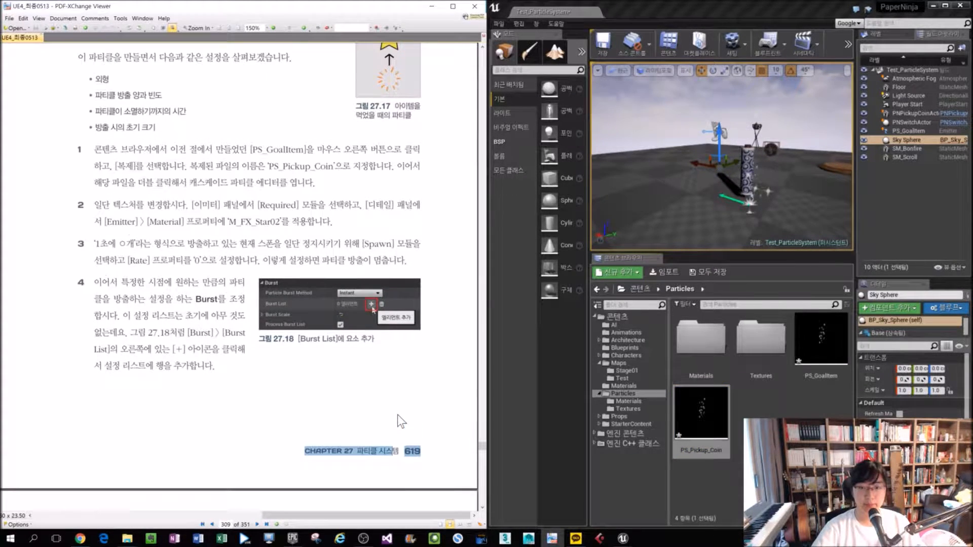
left_click(735, 408)
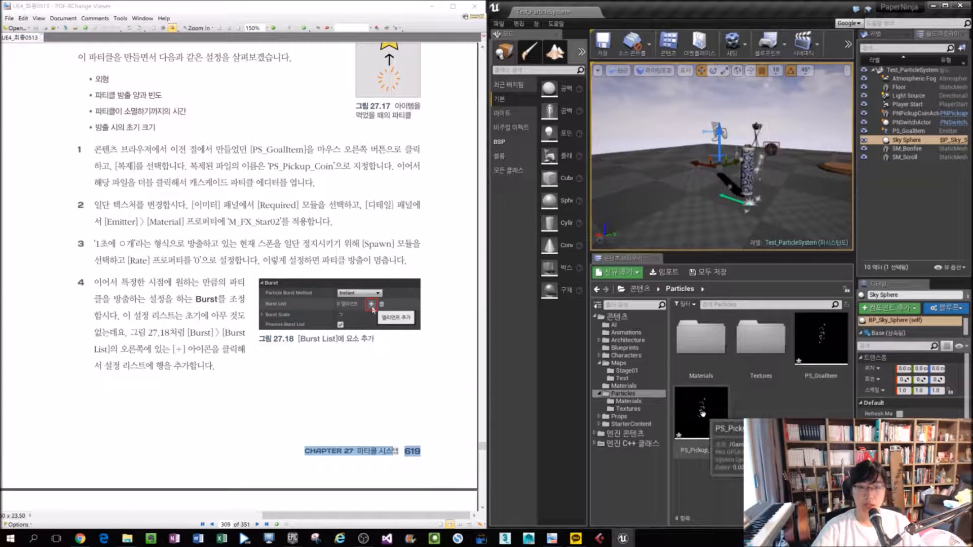
left_click(706, 429)
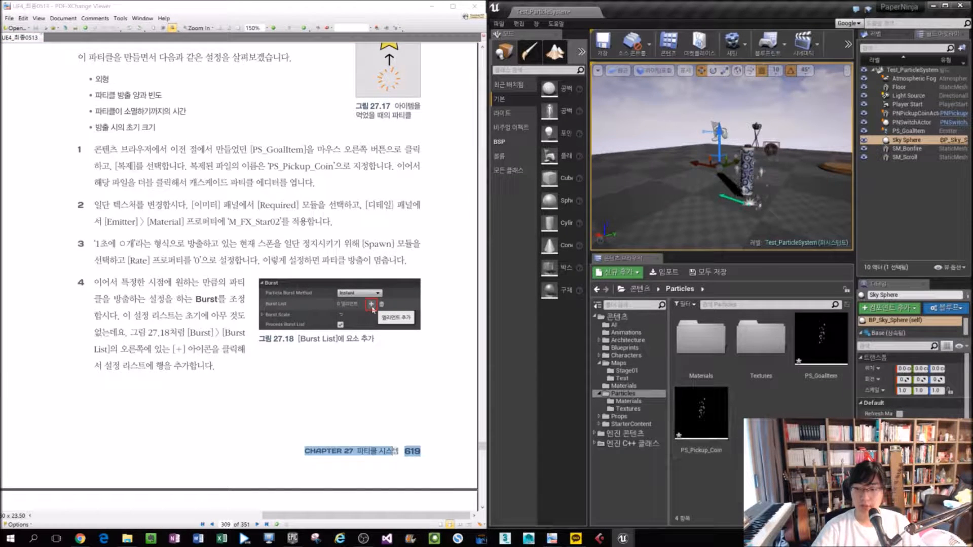
double_click(706, 429)
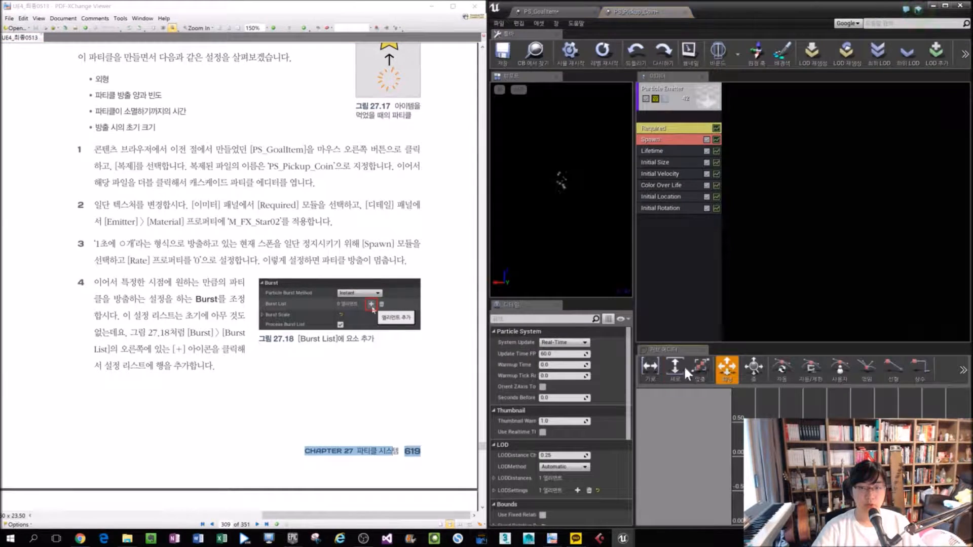
Step: Set the emitter material in the Required module to M_FX_Star02
left_click(646, 128)
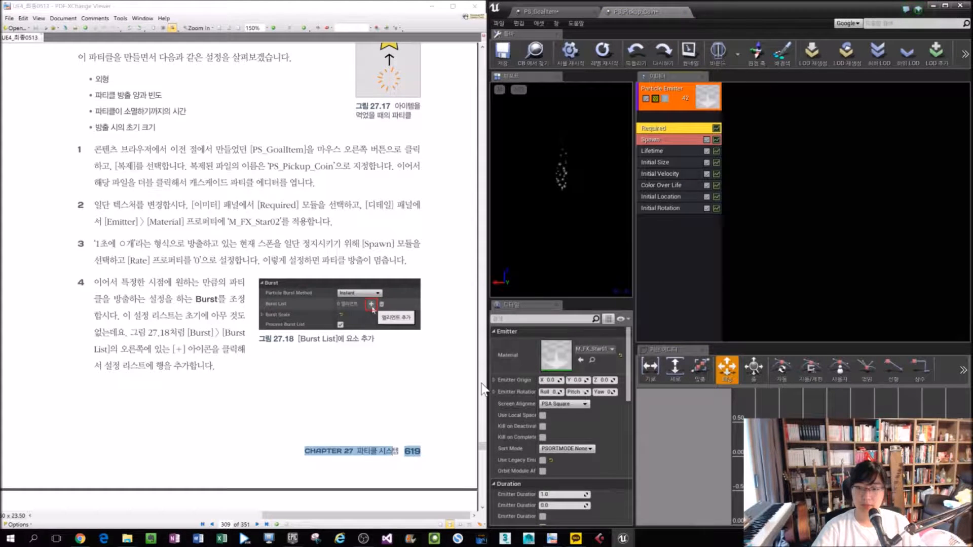
left_click(611, 350)
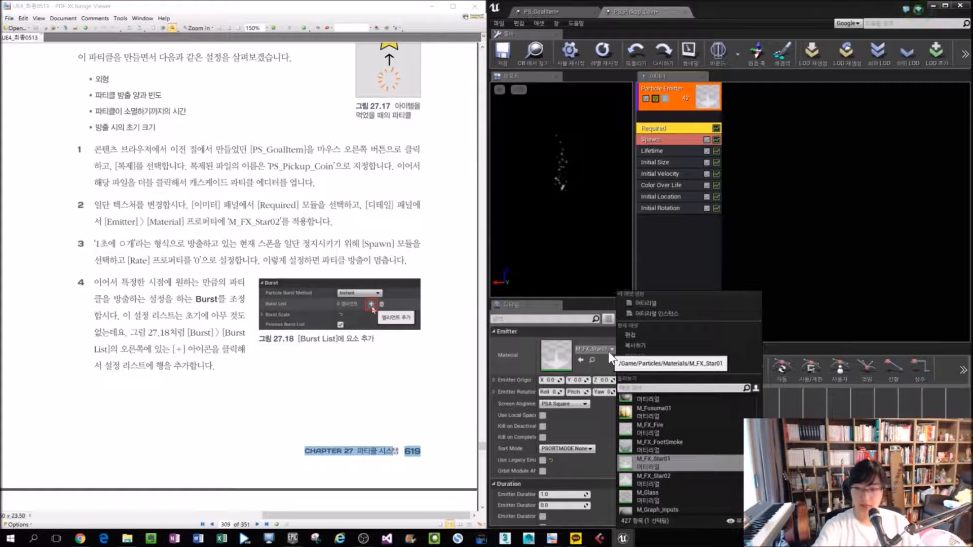
left_click(685, 482)
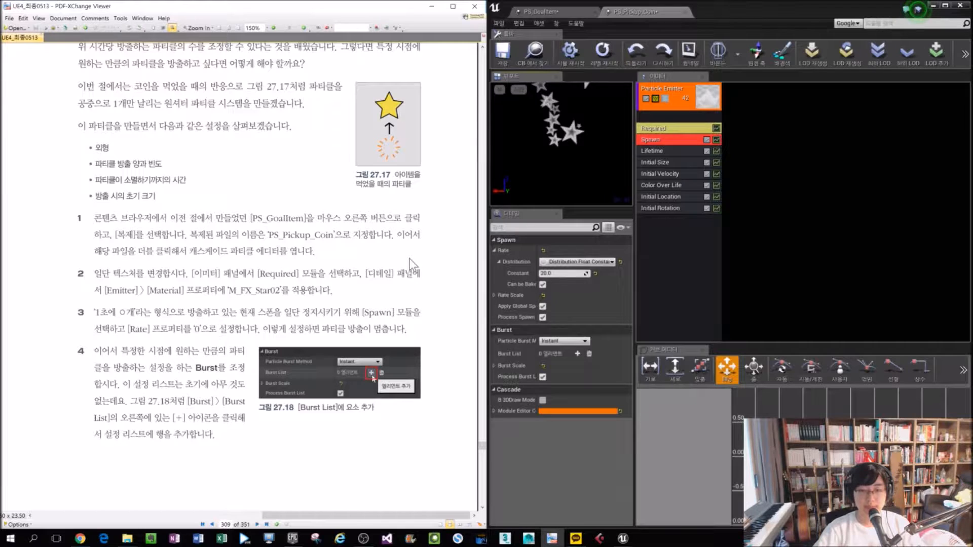
Step: Set the Spawn module's constant Rate to 0 and add one entry to its Burst List
left_click(674, 140)
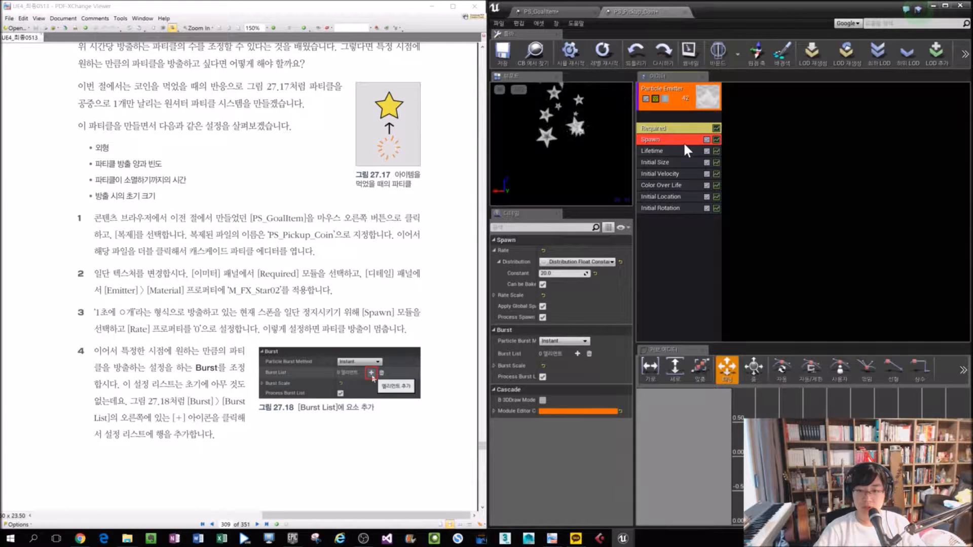
left_click(555, 274)
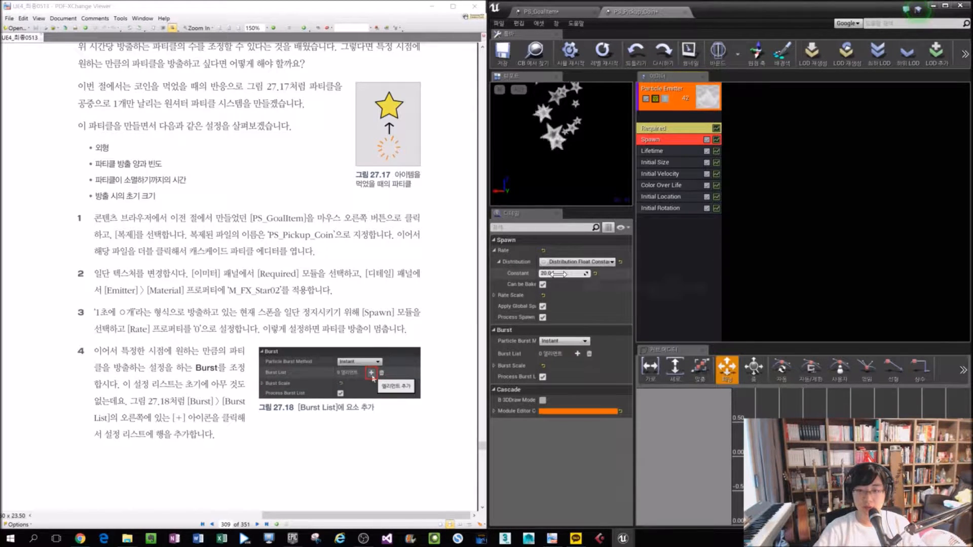
type("0")
key("Return")
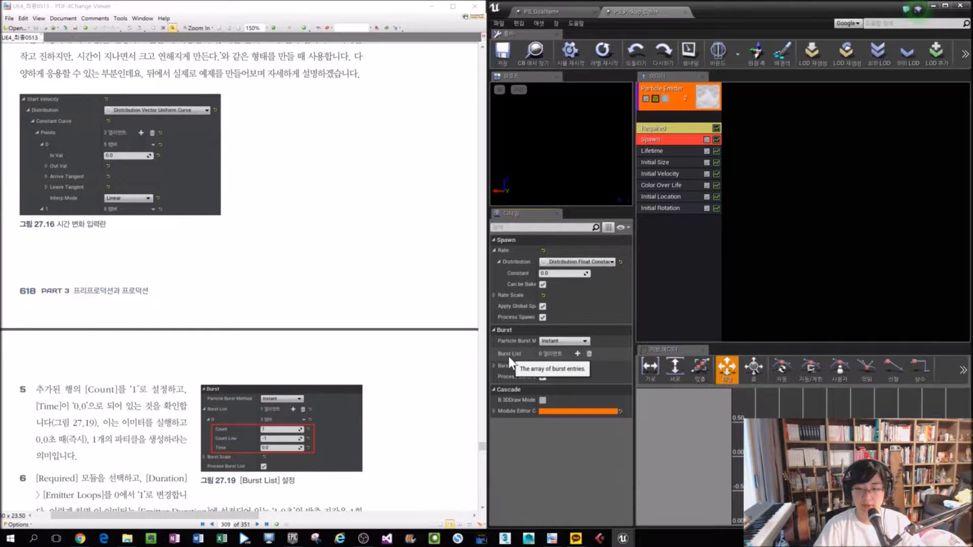
left_click(578, 354)
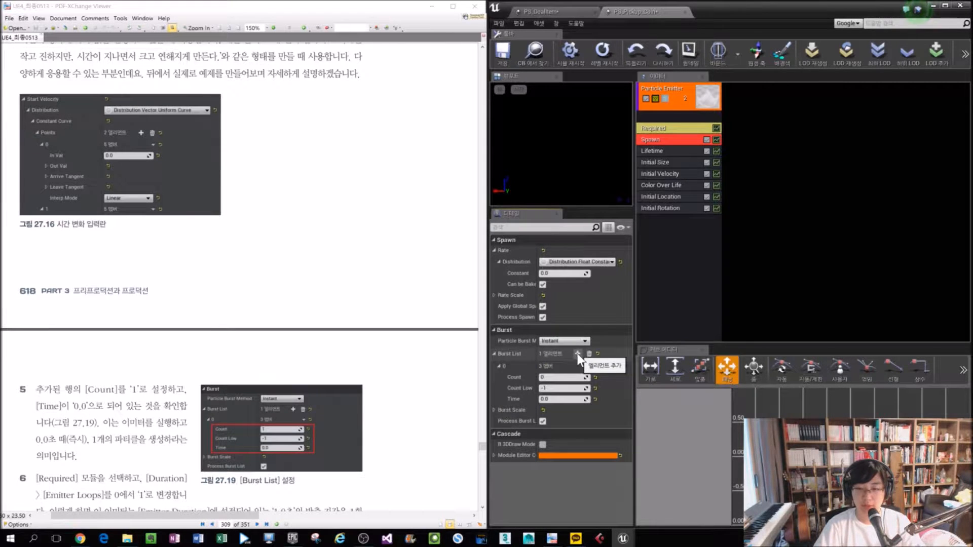
left_click(498, 366)
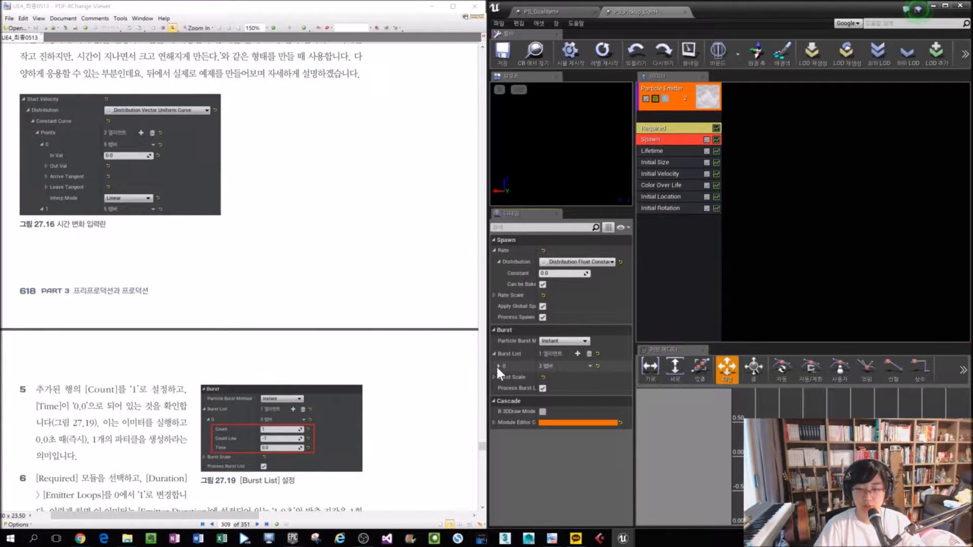
left_click(496, 365)
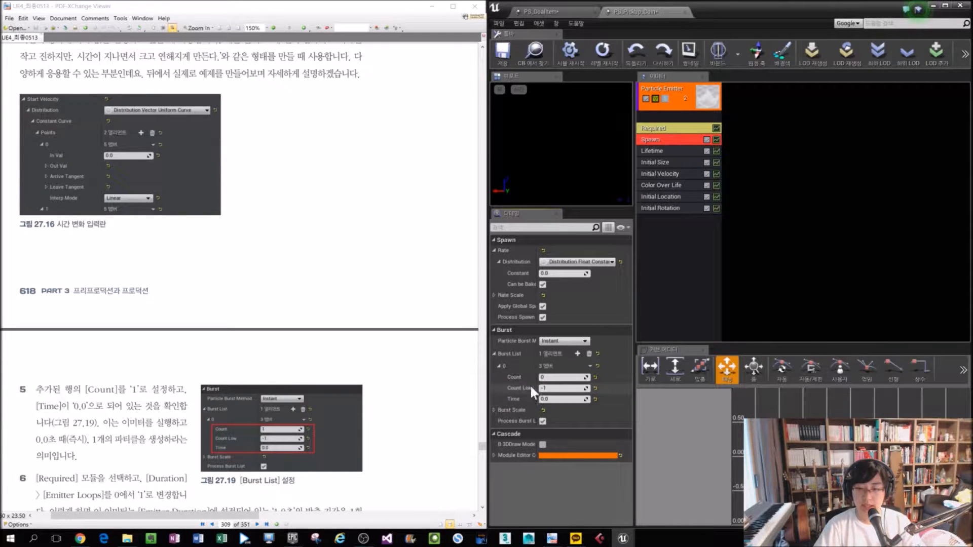
Step: Try a variable burst amount by setting the burst entry's Count to 5 and Count Low to 1
left_click(551, 378)
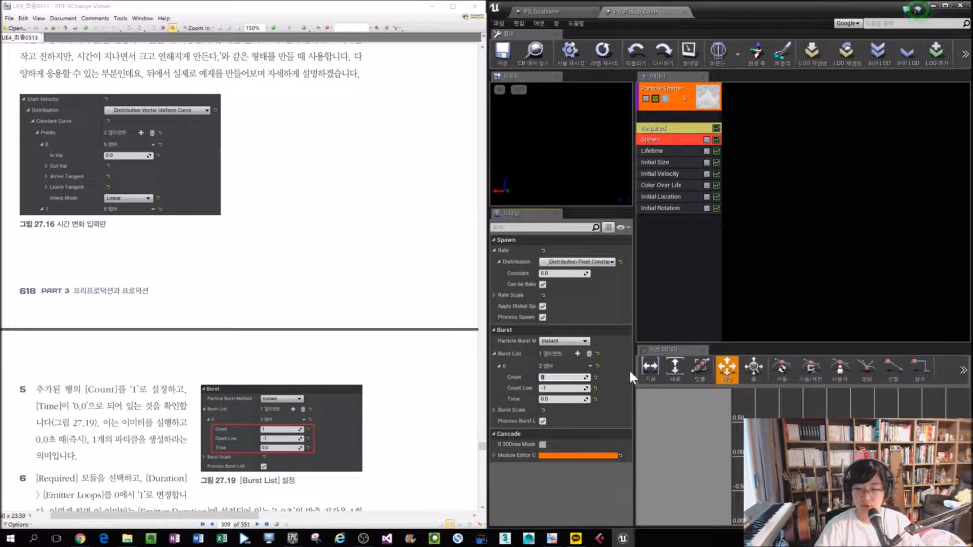
type("5")
key("Return")
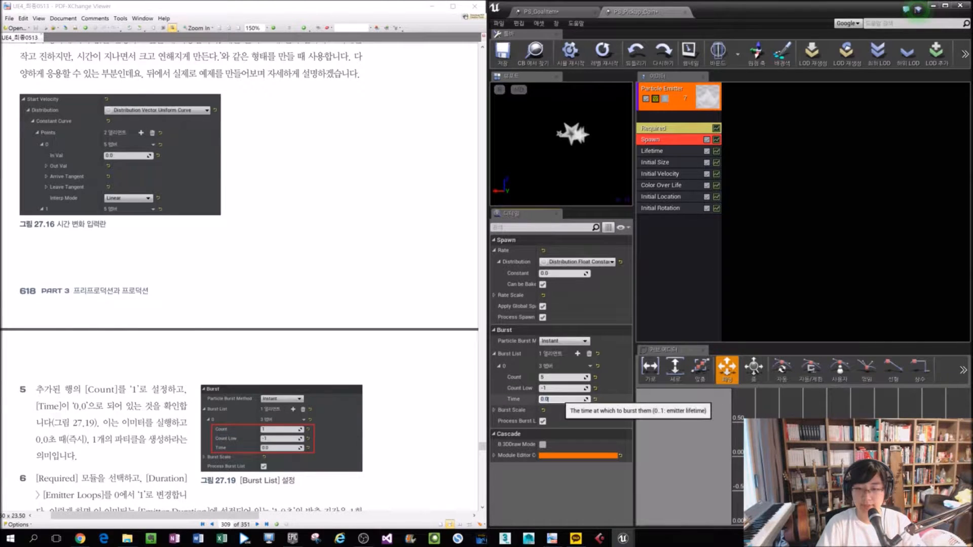
left_click(558, 377)
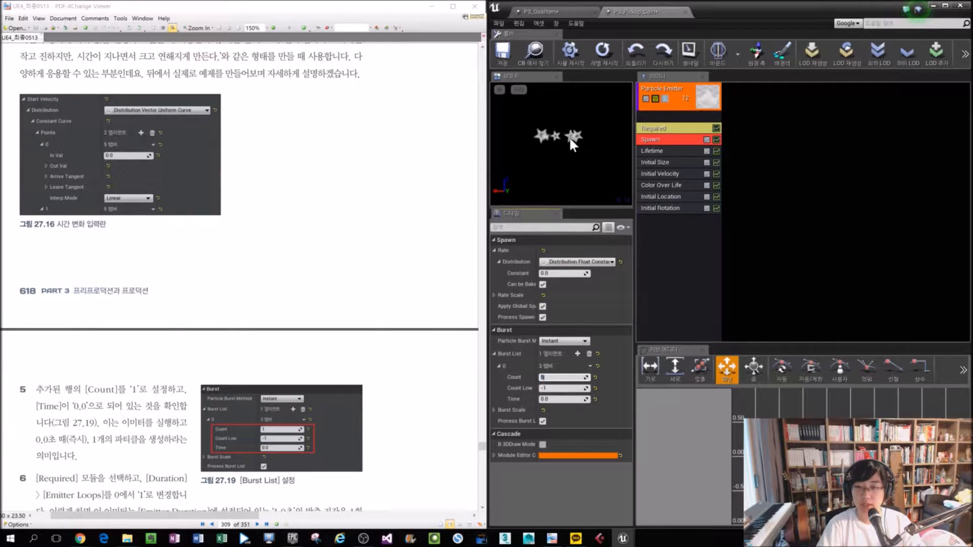
left_click(562, 388)
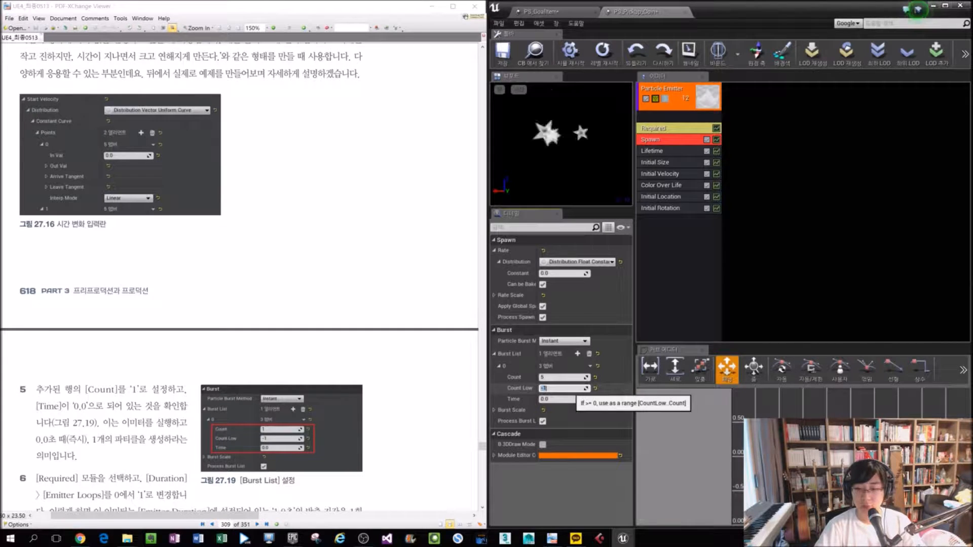
type("1")
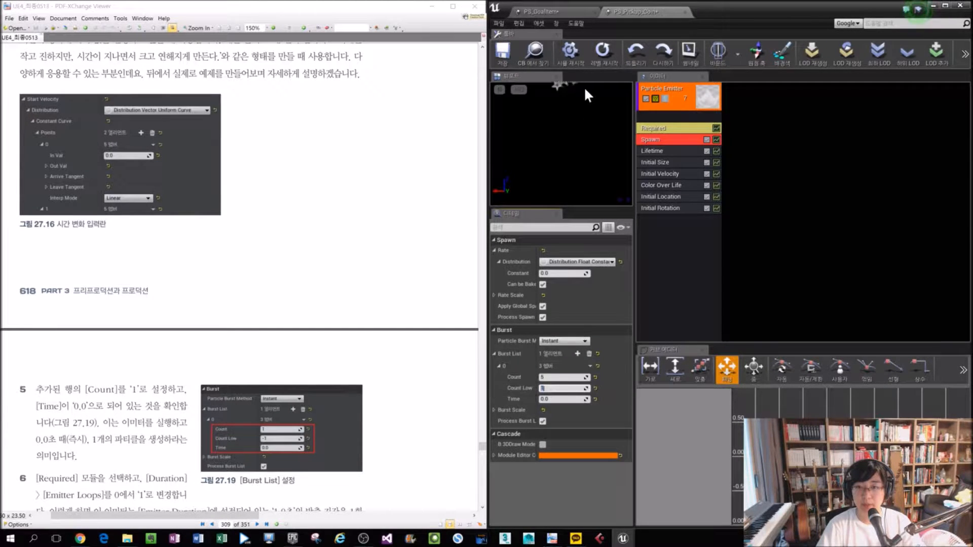
left_click(576, 121)
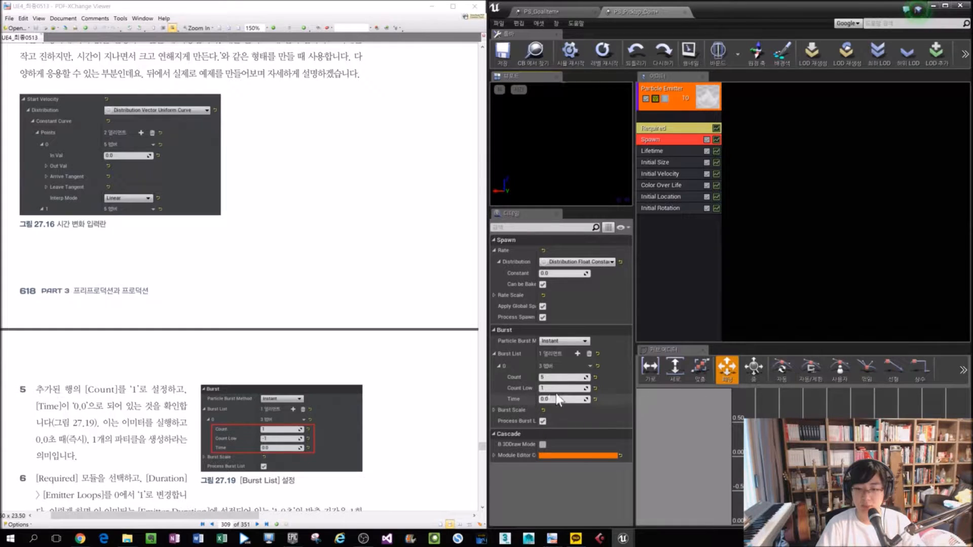
Step: Set the burst entry to Count 1 and Count Low -1, keeping Time at 0.0 as in the book's step 5
left_click(404, 373)
scroll(403, 373, "down", 3)
left_click(548, 377)
type("1")
key("Tab")
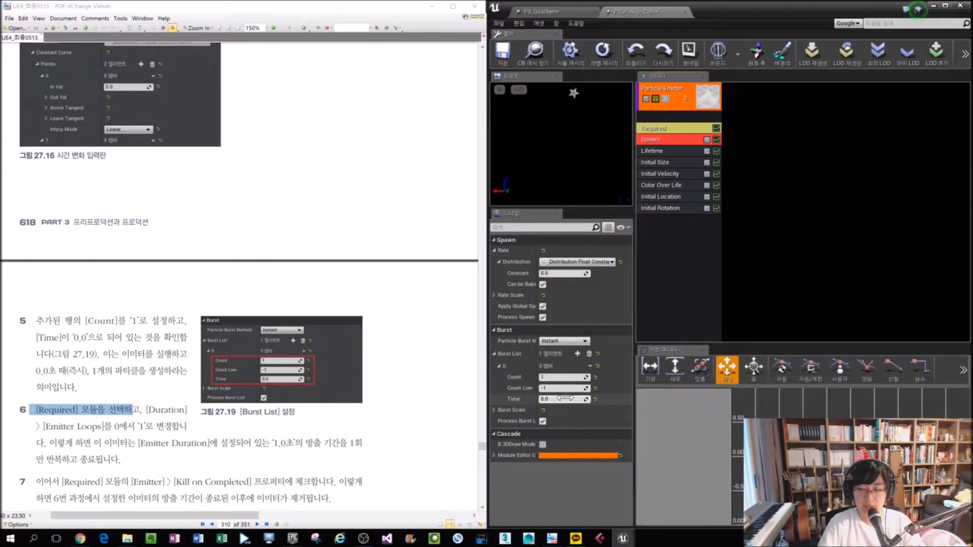
left_click(557, 400)
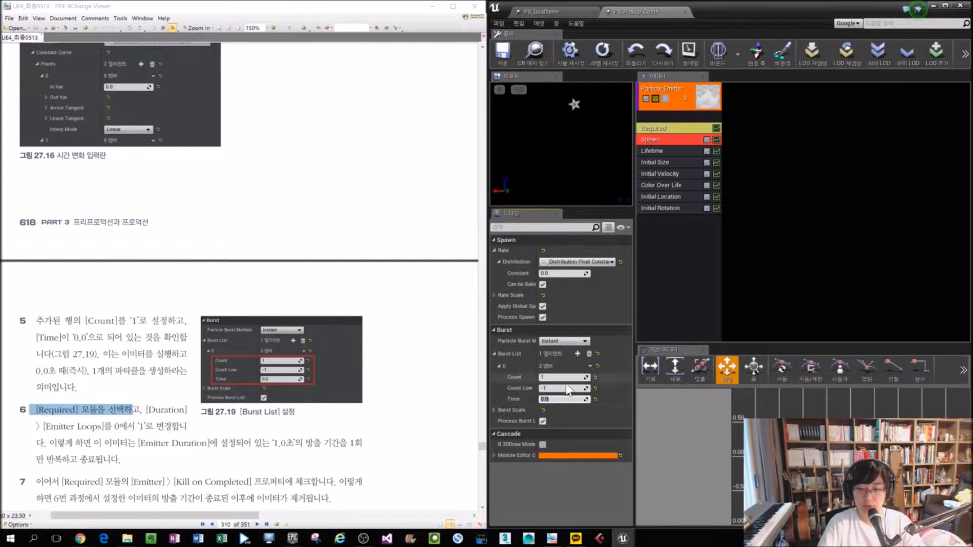
Step: Set Emitter Loops to 1 in the Duration settings of the Required module
left_click(684, 126)
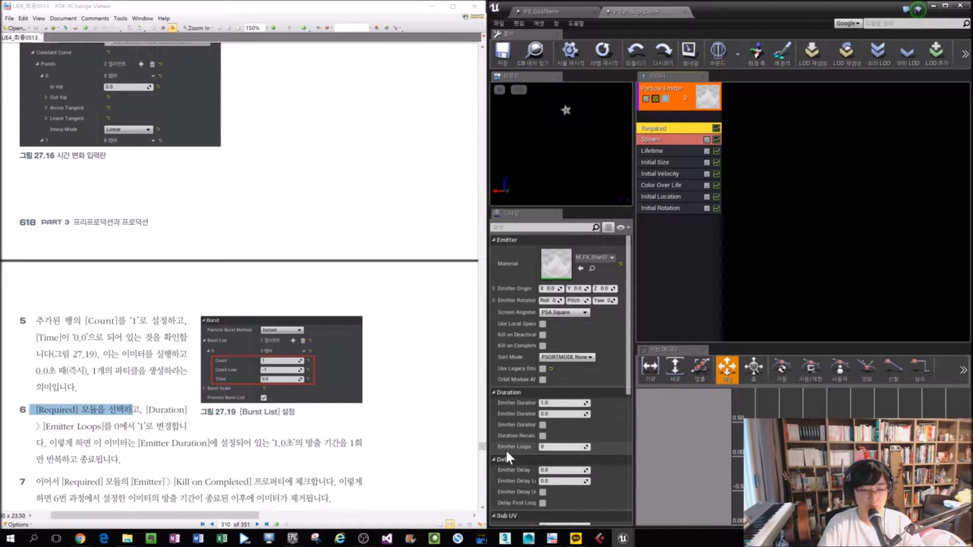
left_click(560, 447)
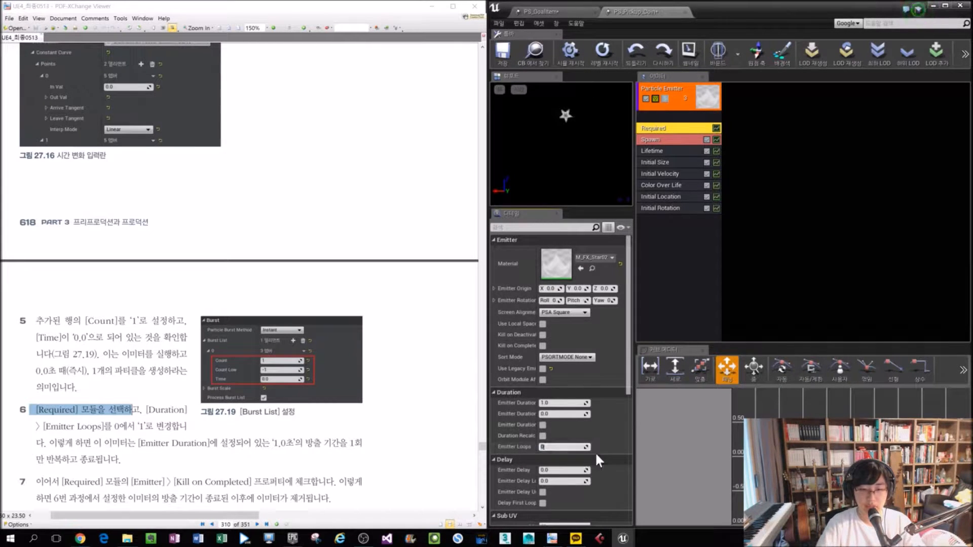
type("1")
key("Return")
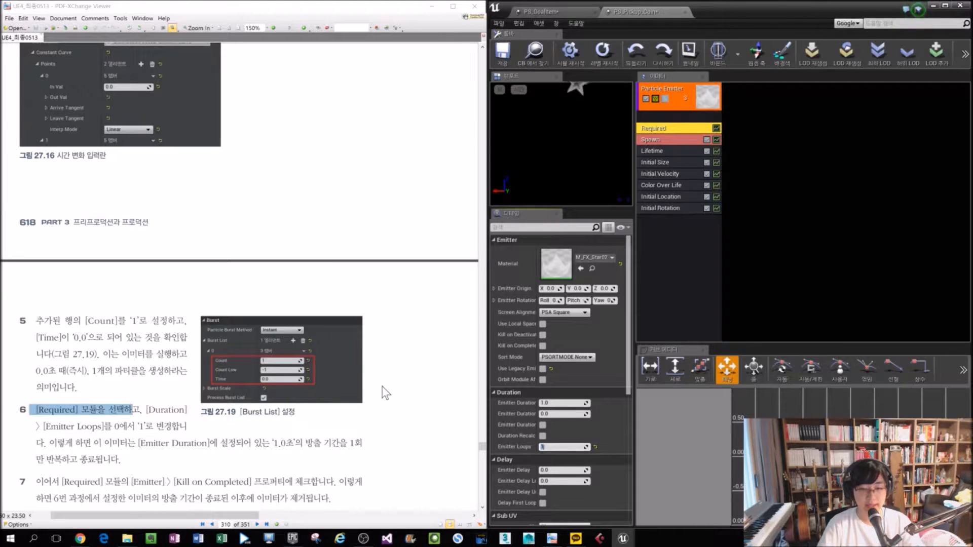
Step: Read the book's step 7 and enable Kill on Completed in the Required module's Emitter settings
scroll(385, 393, "down", 5)
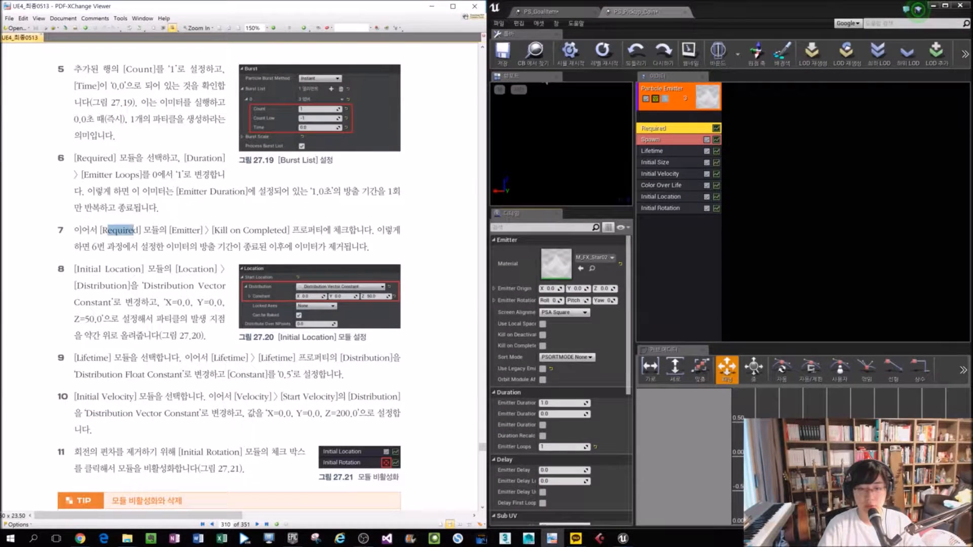
left_click_drag(135, 231, 236, 230)
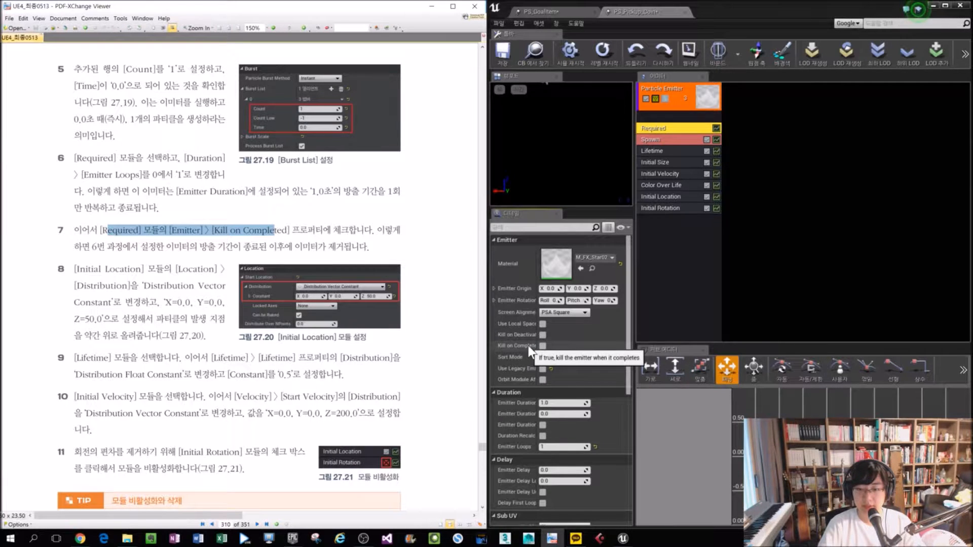
left_click(542, 346)
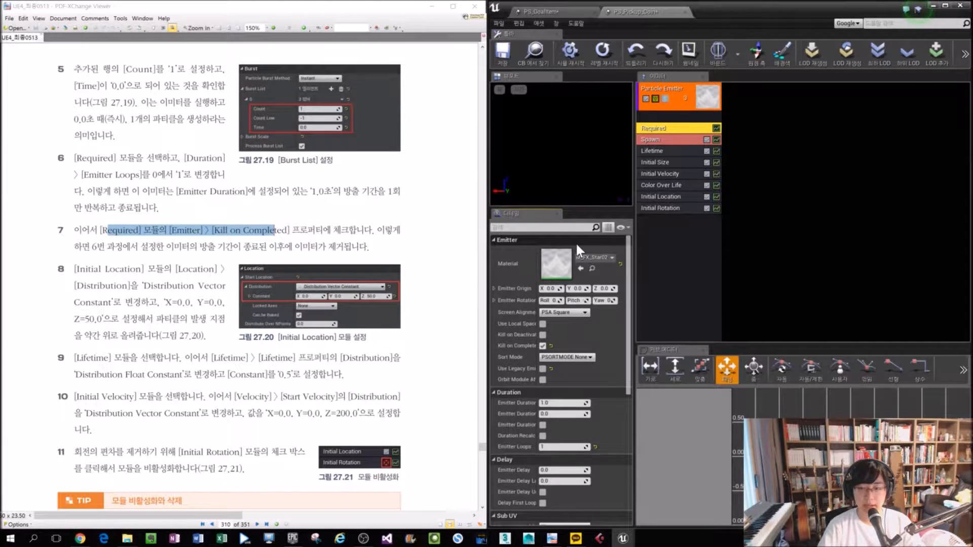
left_click(275, 368)
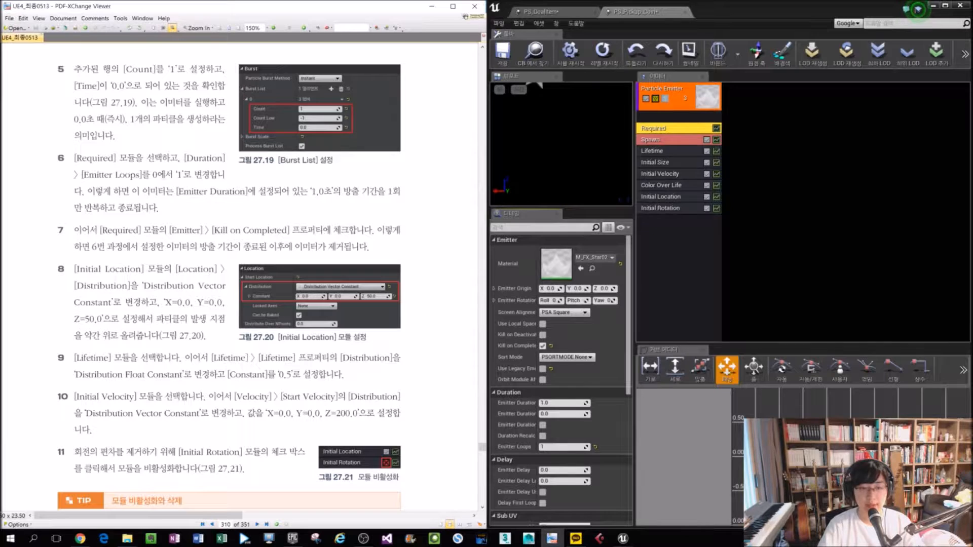
Step: Following the book's step 8, change the Initial Location module's Start Location to Distribution Vector Constant with Z set to 50
left_click_drag(74, 270, 142, 269)
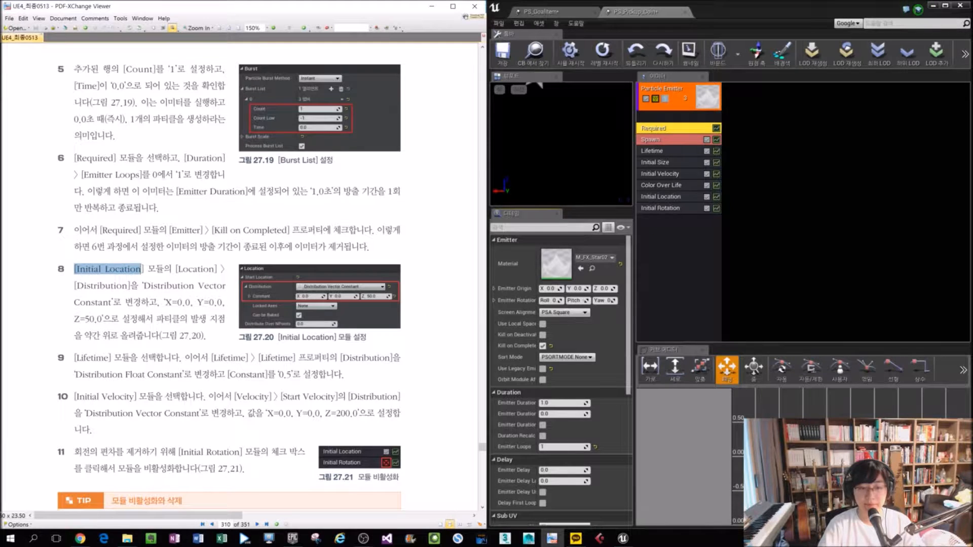
left_click(680, 196)
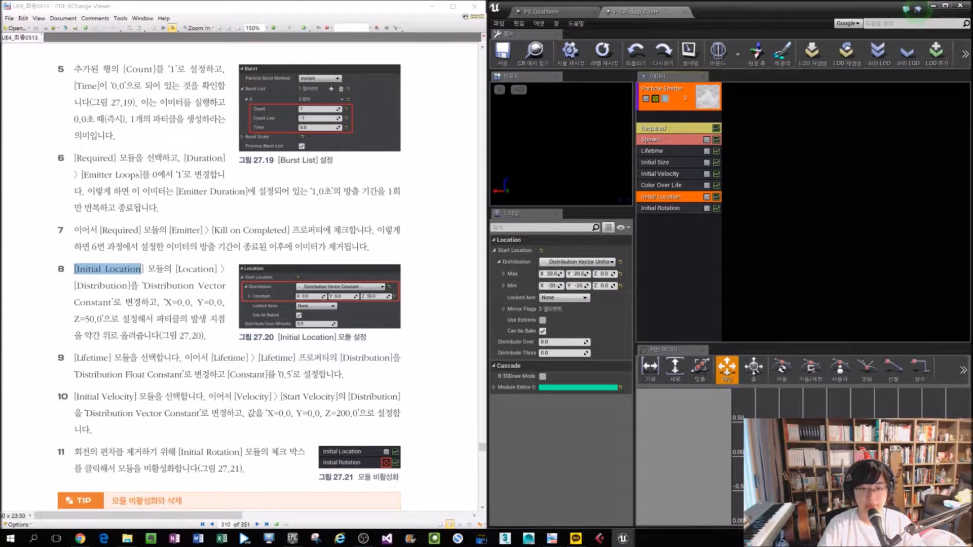
left_click(592, 262)
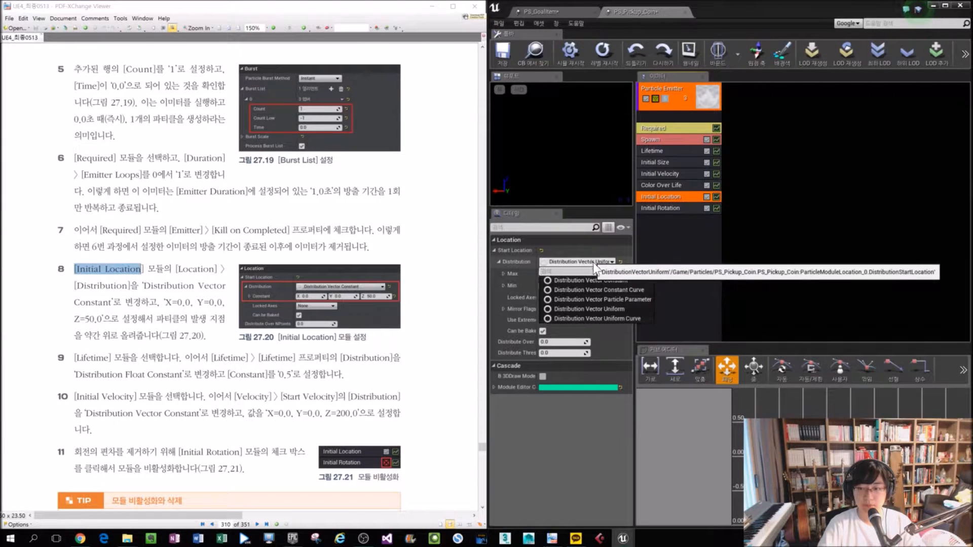
left_click(613, 280)
key("Tab")
key("Tab")
type("50")
key("Return")
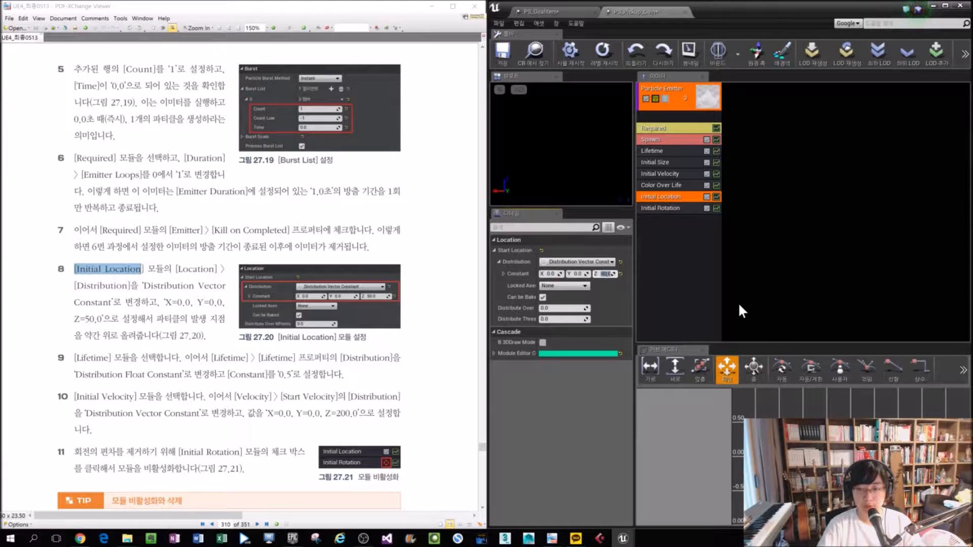
Step: Change the Lifetime module's Distribution to Distribution Float Constant with Constant set to 0.5
left_click(654, 151)
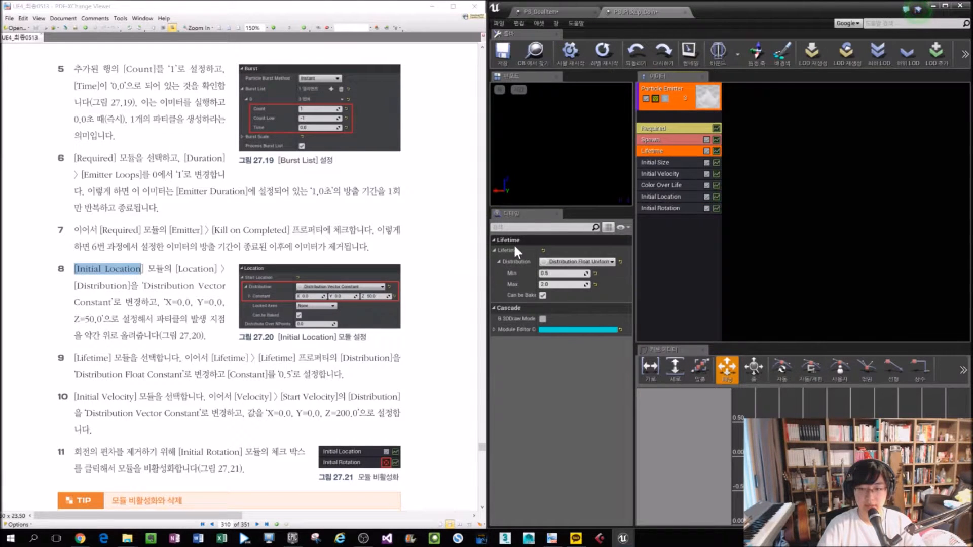
left_click(560, 260)
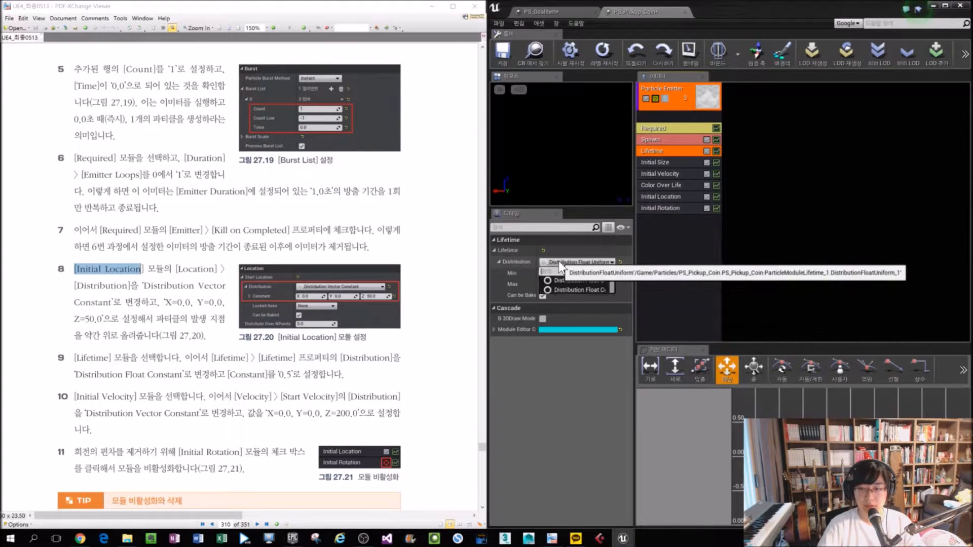
left_click(601, 277)
left_click(583, 273)
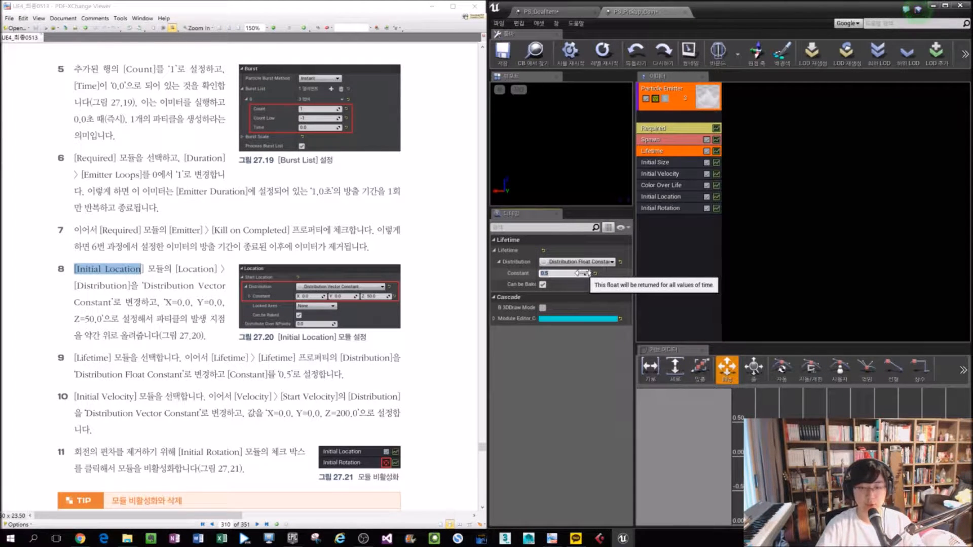
Step: Set the Initial Velocity module's Start Velocity to Distribution Vector Constant with X 0, Y 0 and Z 200
left_click(207, 397)
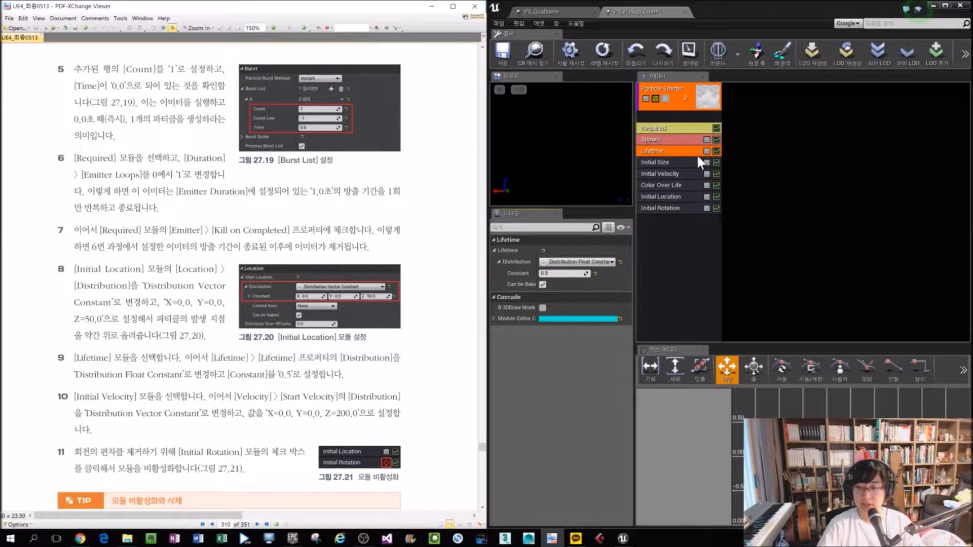
left_click(671, 174)
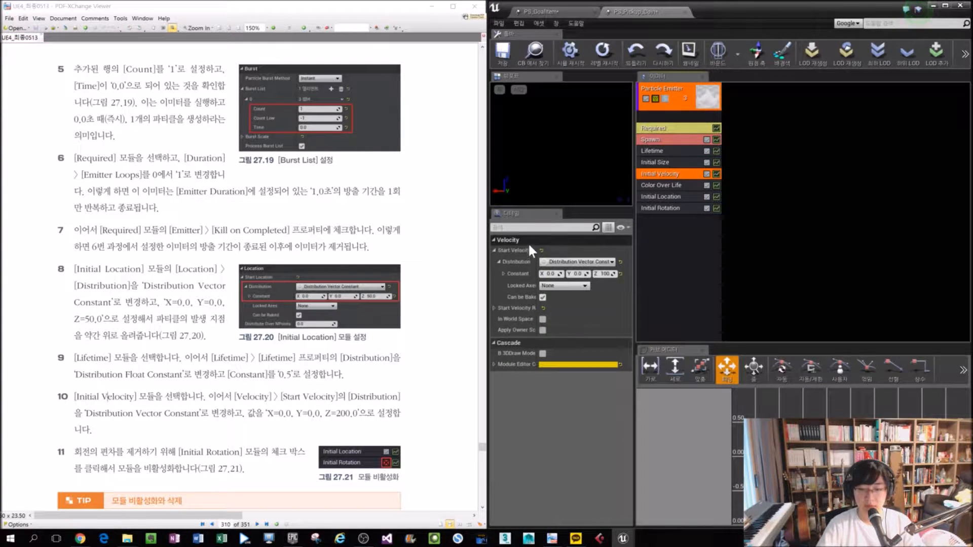
left_click(552, 260)
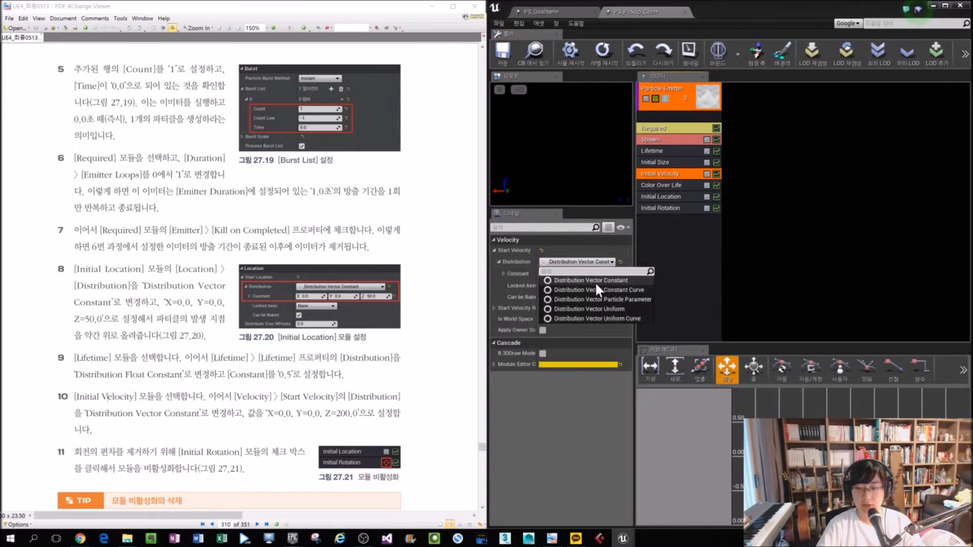
left_click(597, 281)
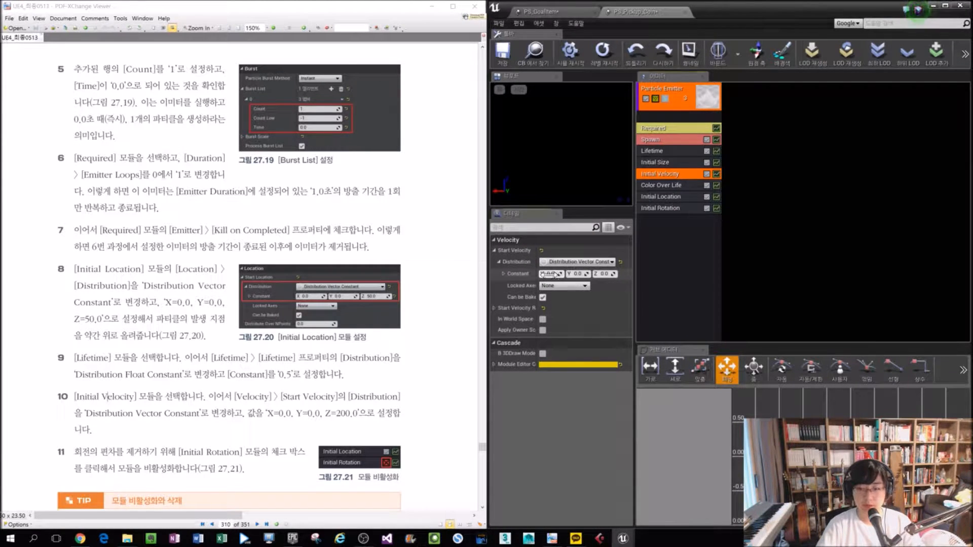
key("Tab")
key("Tab")
type("200")
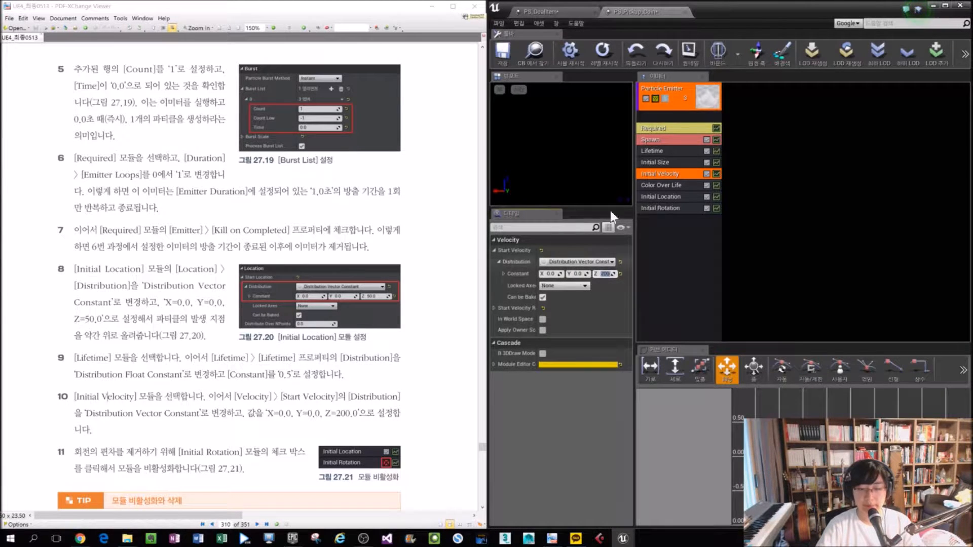
Step: Disable the Initial Rotation module to remove the rotation variation
left_click(687, 208)
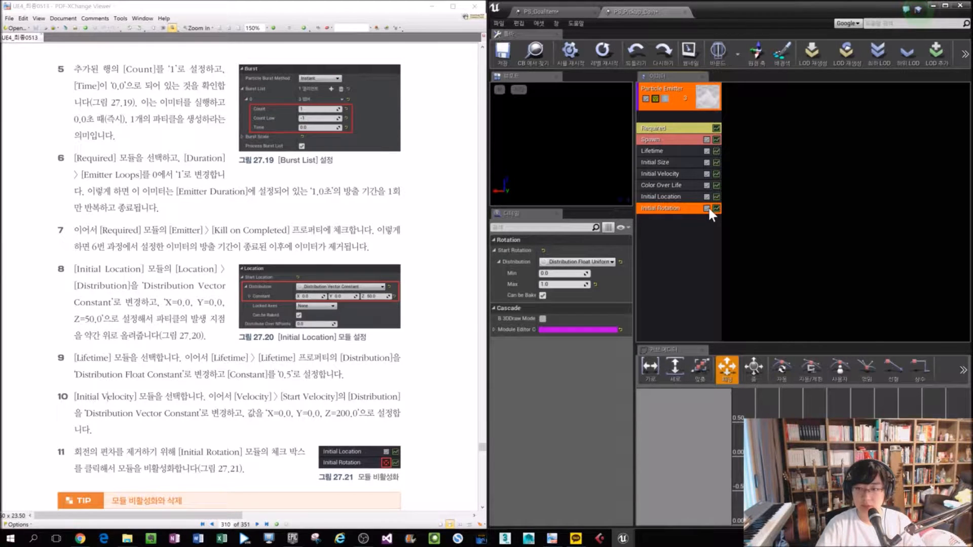
right_click(689, 212)
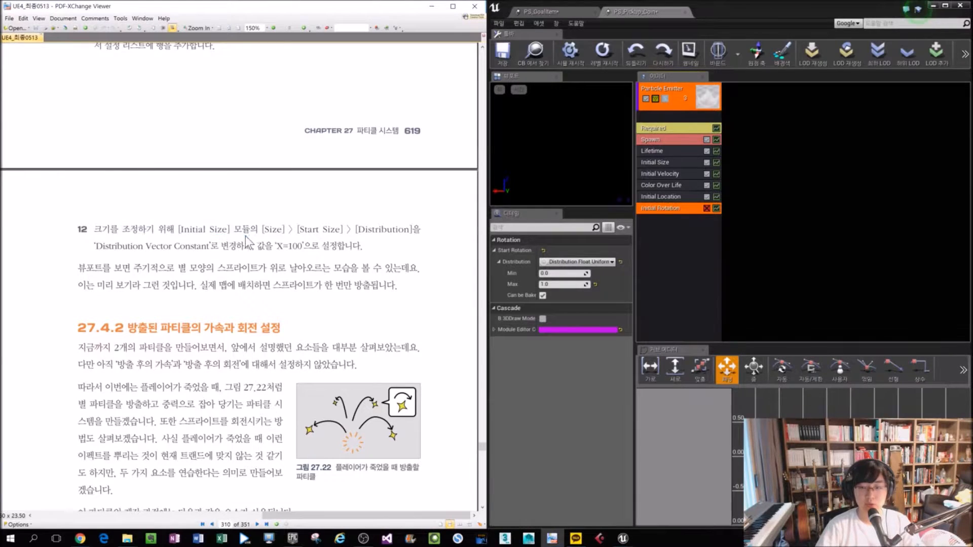
Step: Change the Initial Size module's Start Size to Distribution Vector Constant with X set to 100
left_click(673, 162)
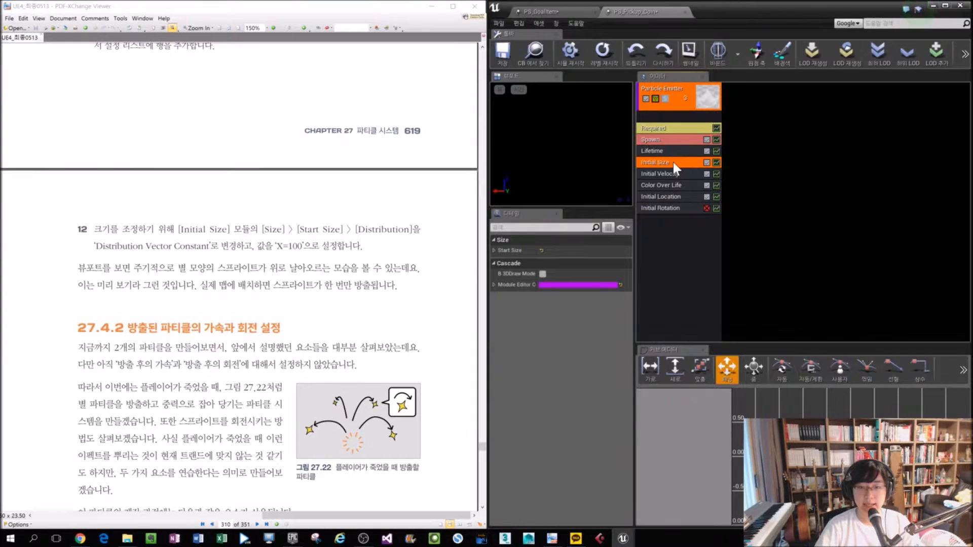
left_click(494, 250)
left_click(499, 261)
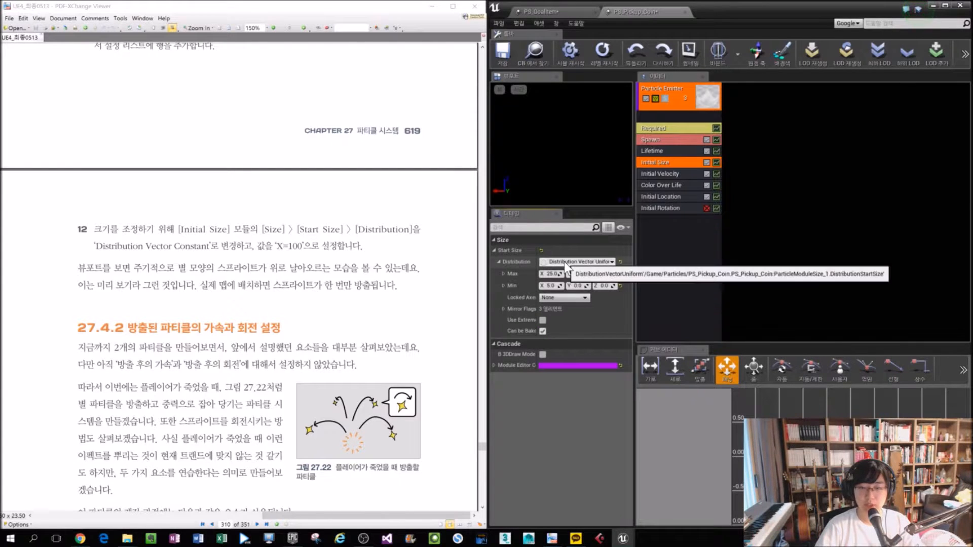
left_click(564, 262)
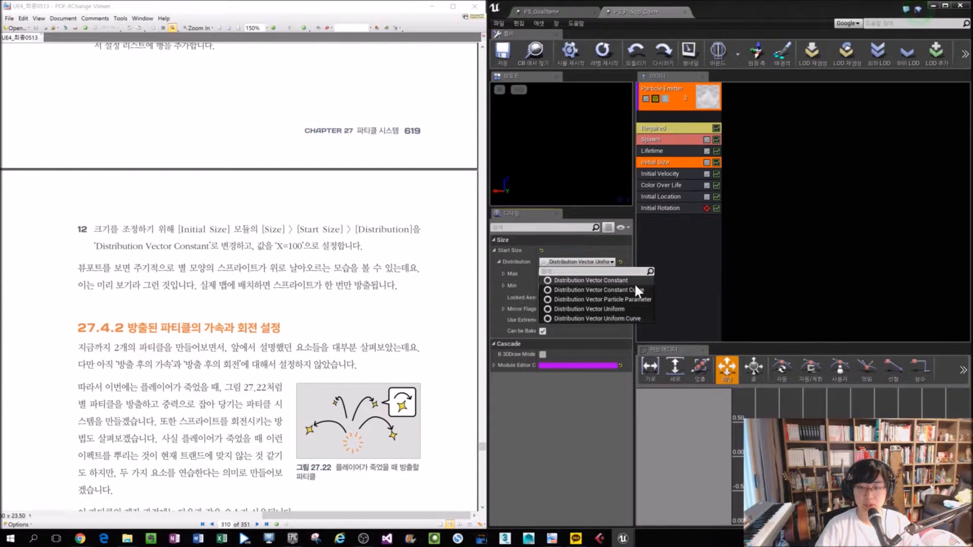
left_click(634, 282)
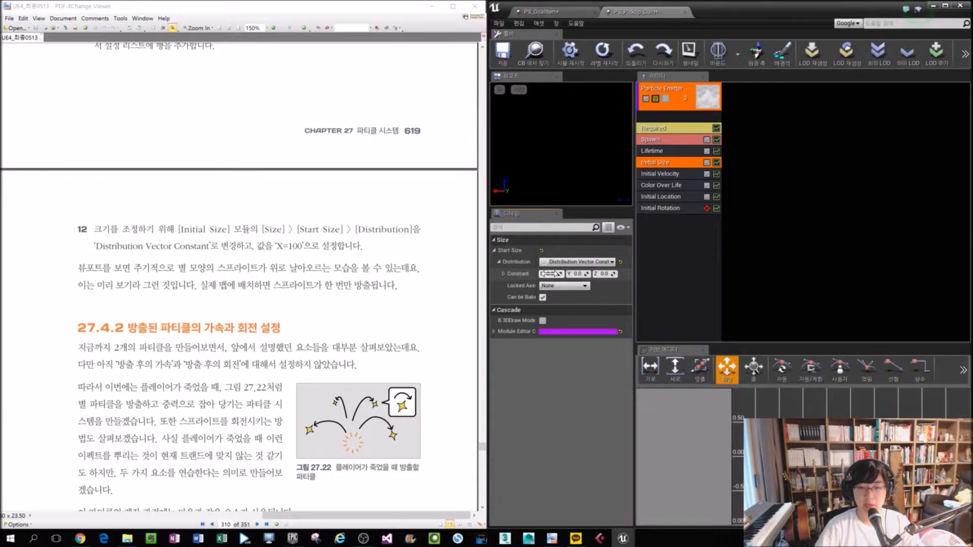
type("100")
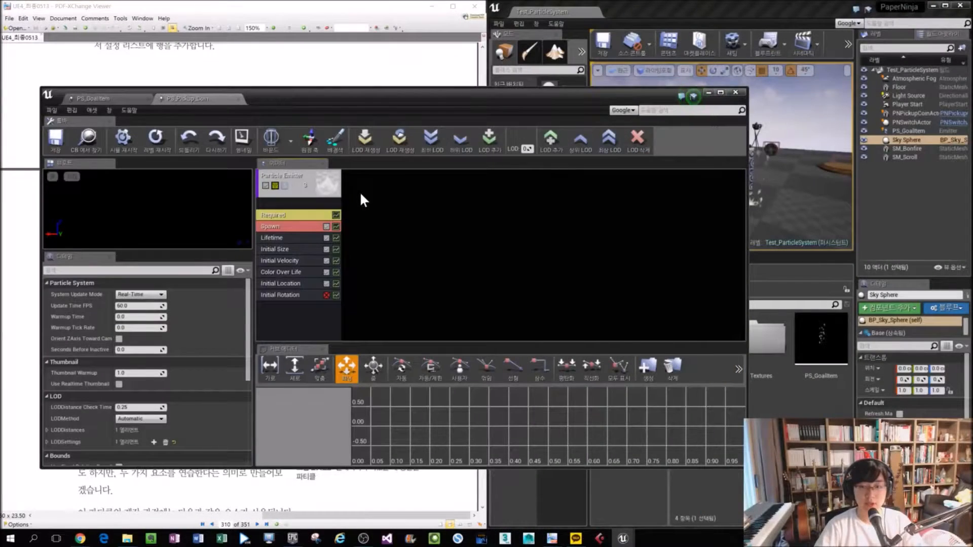
Step: Place the particle editor beside the Content Browser and capture a new thumbnail for PS_Pickup_Coin while the star is visible
key("super+Left")
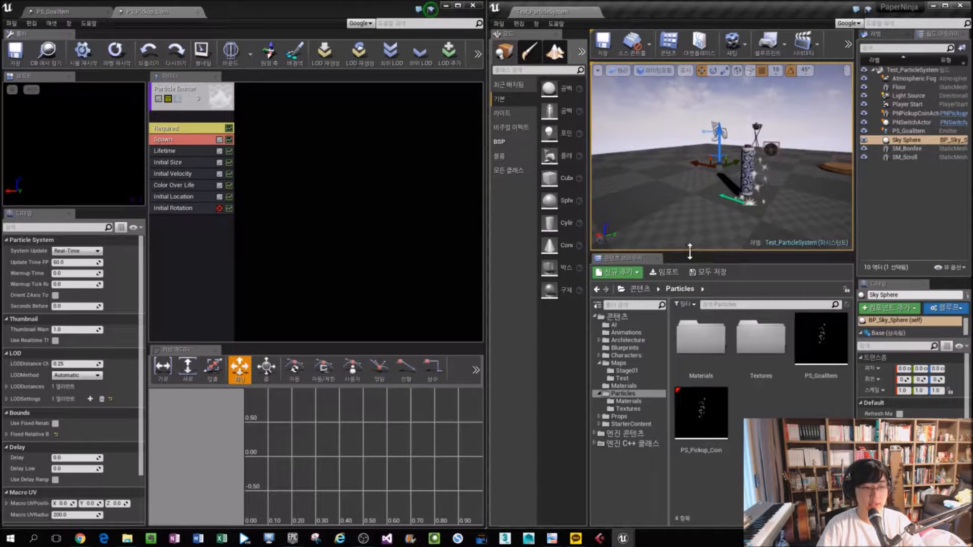
left_click(715, 436)
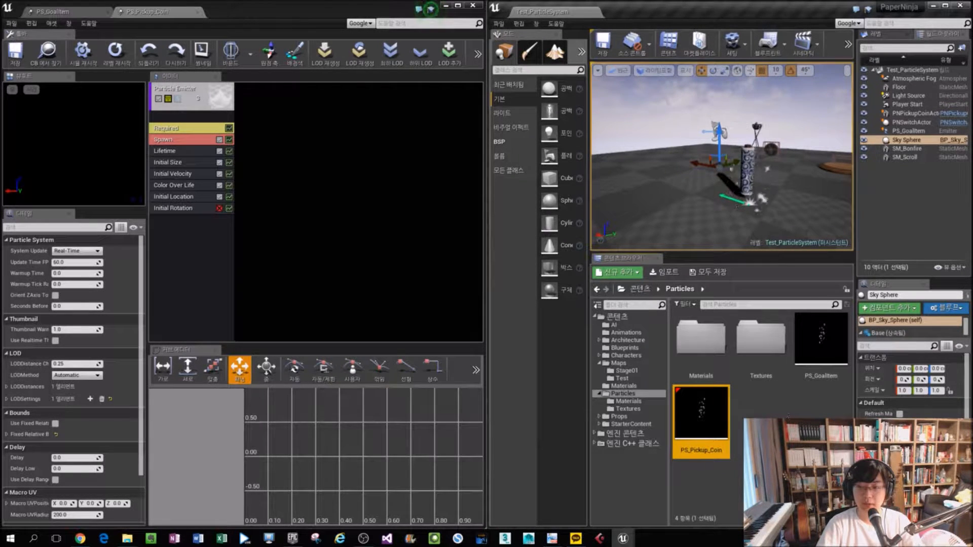
left_click(772, 399)
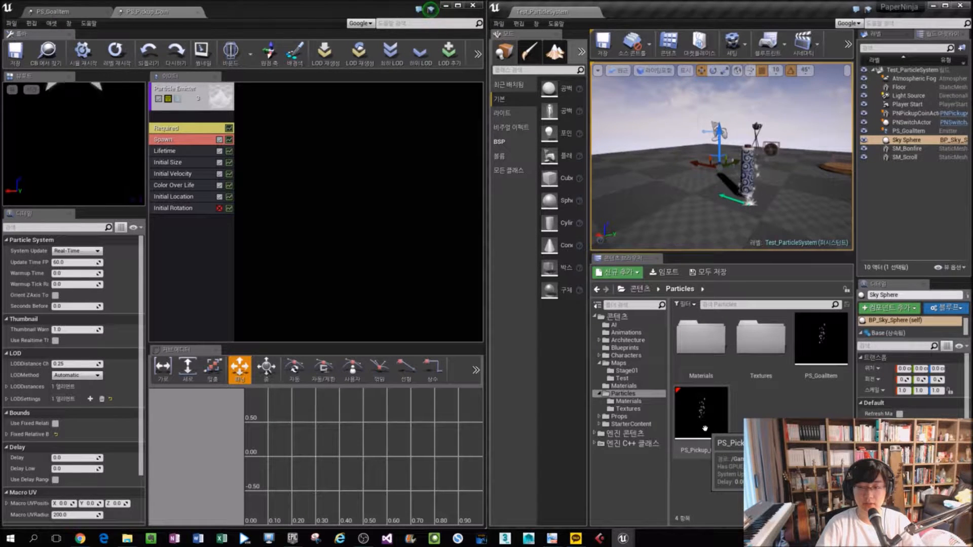
left_click(705, 428)
left_click(115, 152)
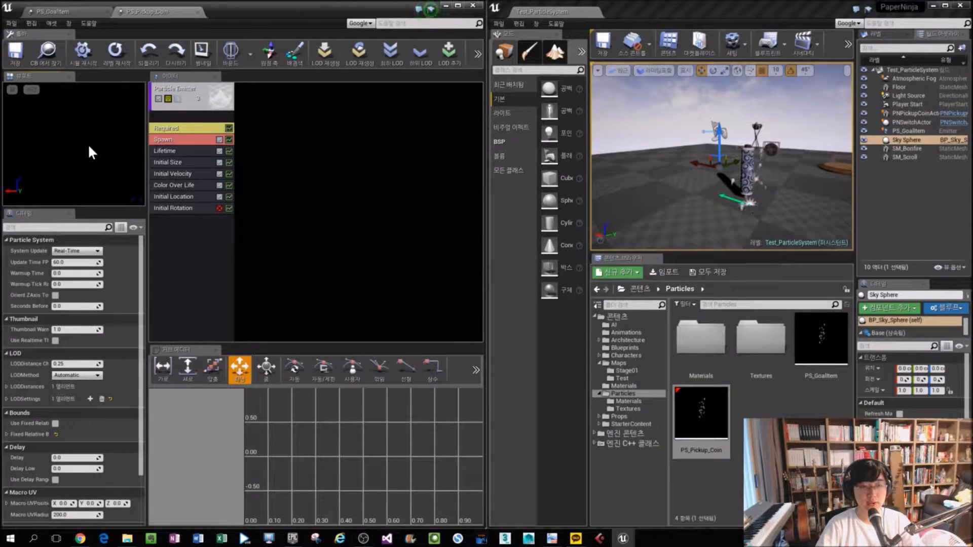
left_click(201, 53)
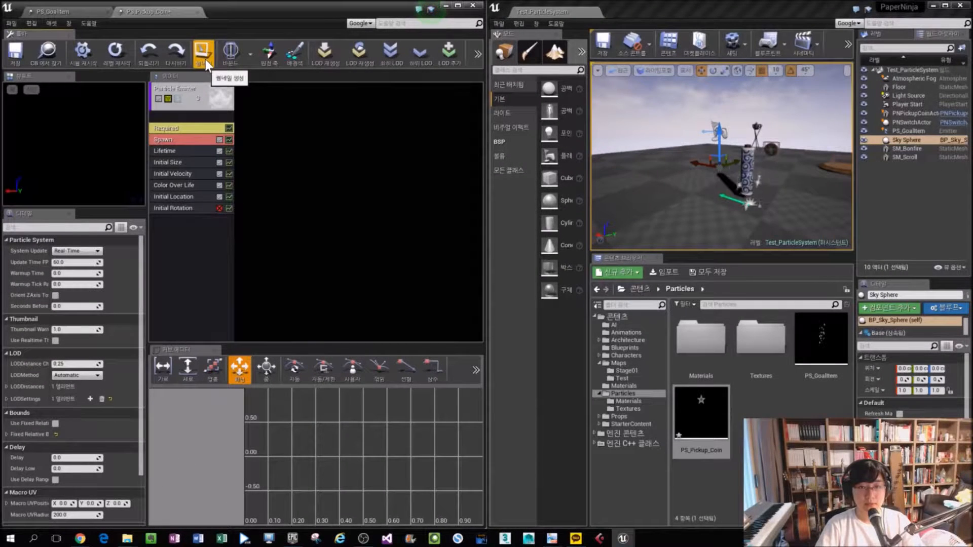
left_click(205, 59)
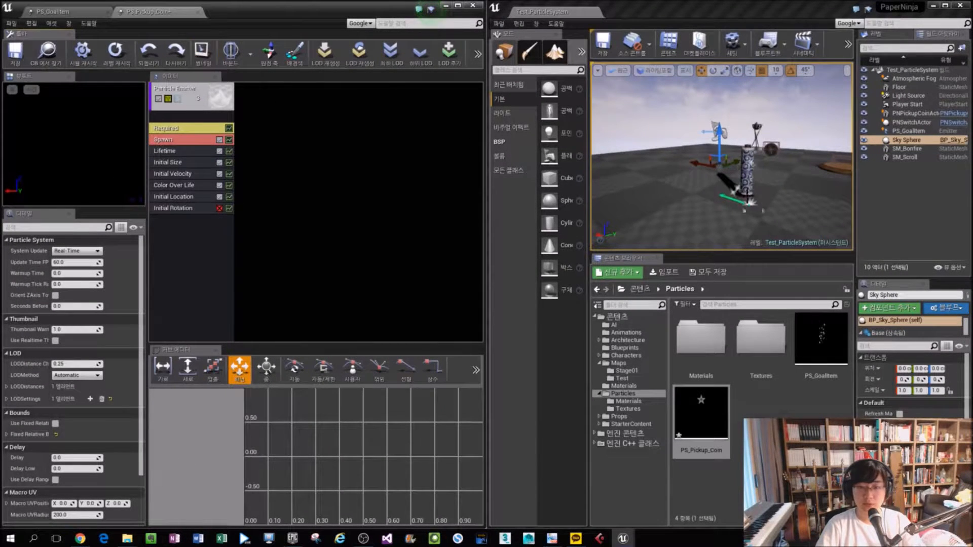
left_click(213, 53)
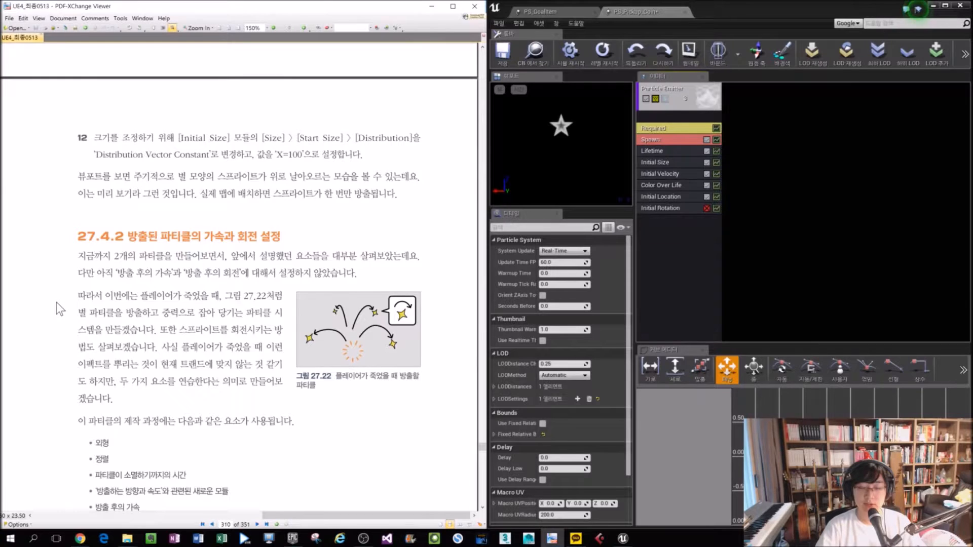
Step: Following step 1 of section 27.4.2, duplicate PS_Pickup_Coin in the Particles folder and name the copy PS_PlayerDeath
scroll(67, 293, "down", 3)
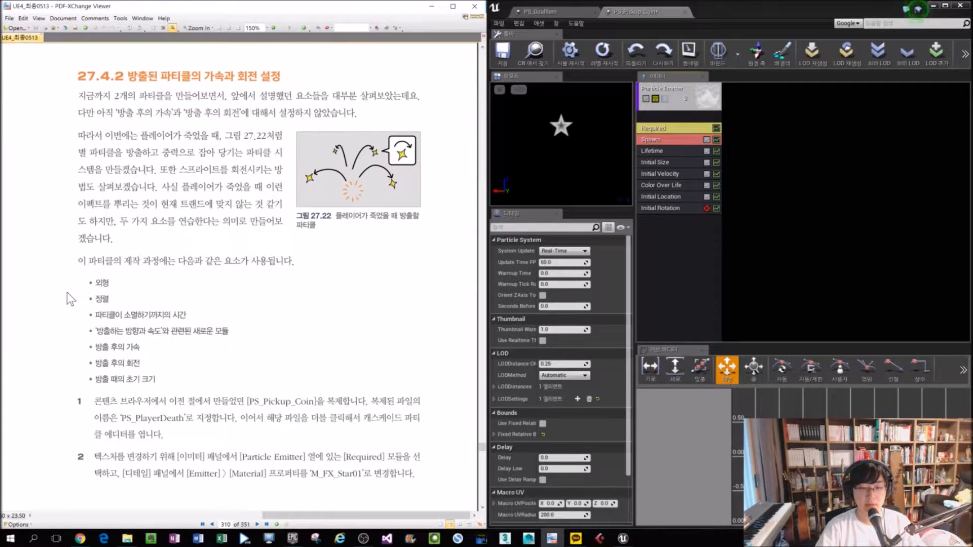
left_click_drag(260, 402, 351, 401)
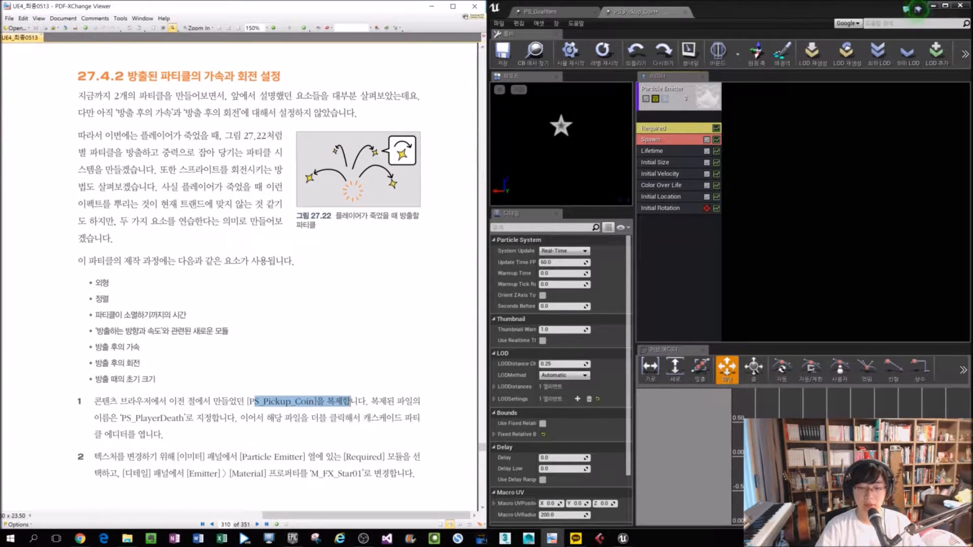
left_click(934, 5)
mouse_move(162, 434)
left_mouse_down()
mouse_move(153, 418)
mouse_move(171, 419)
left_mouse_up()
left_click_drag(711, 252, 718, 99)
left_click(699, 298)
right_click(699, 297)
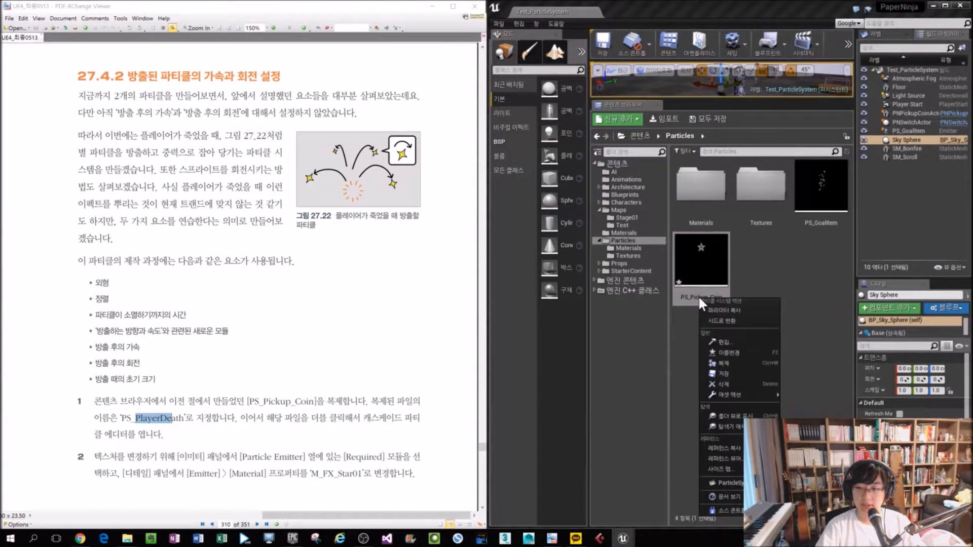
left_click(742, 337)
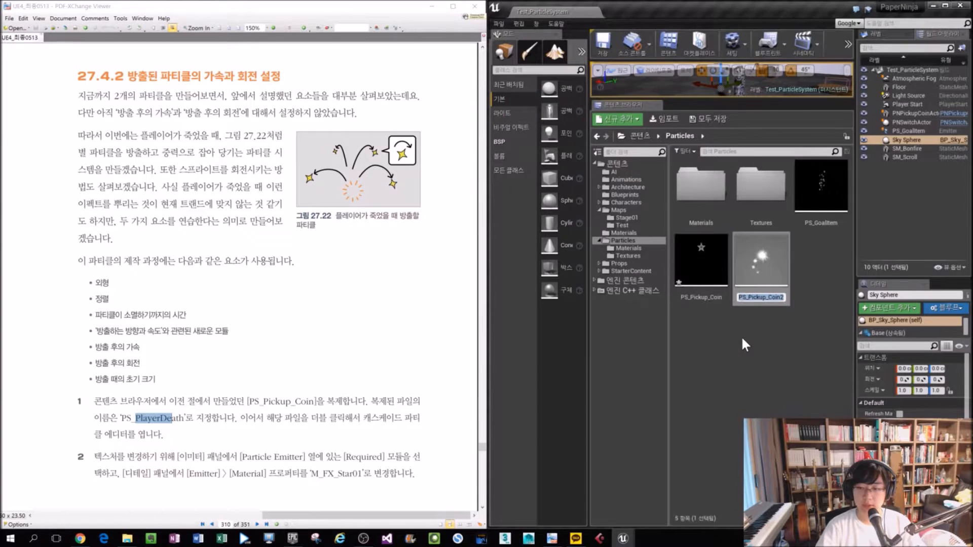
type("PS_")
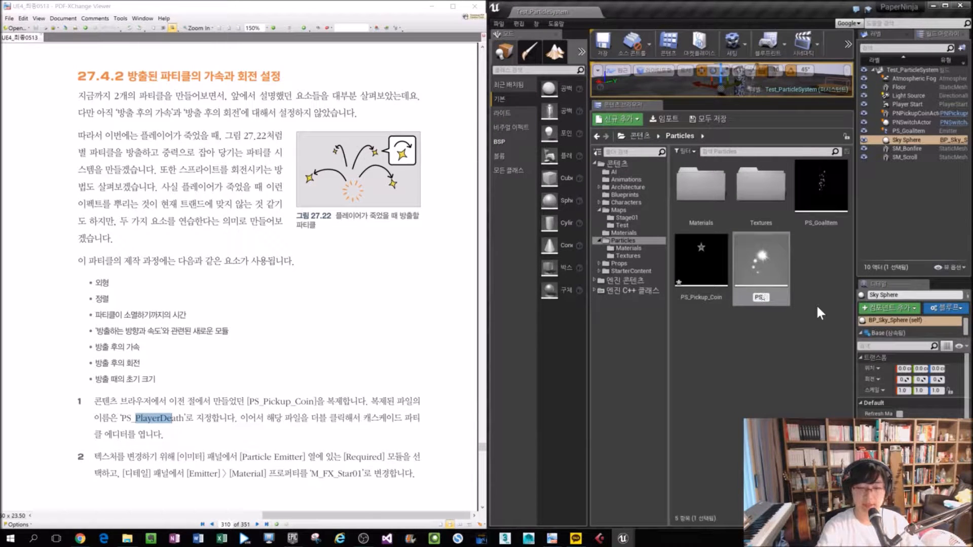
type("PlayerD")
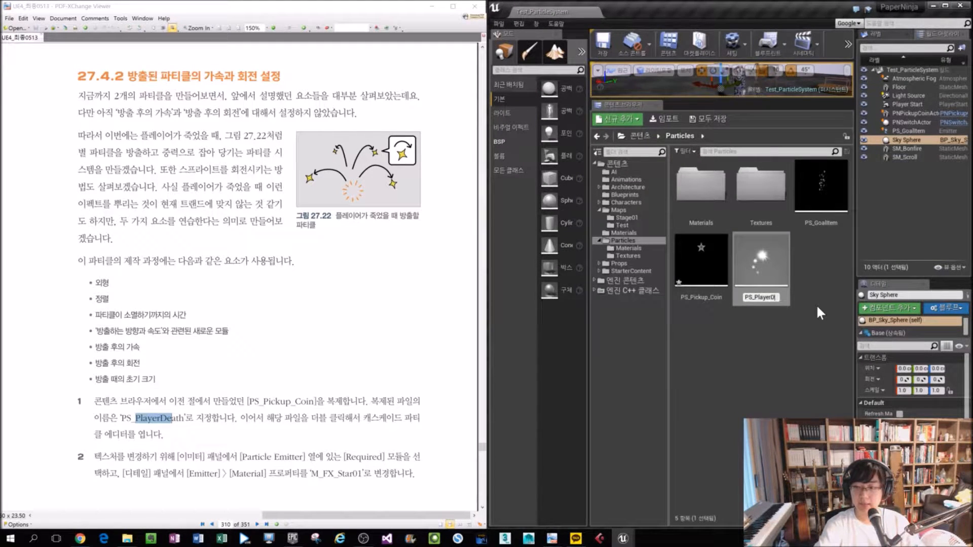
type("eath")
key("Return")
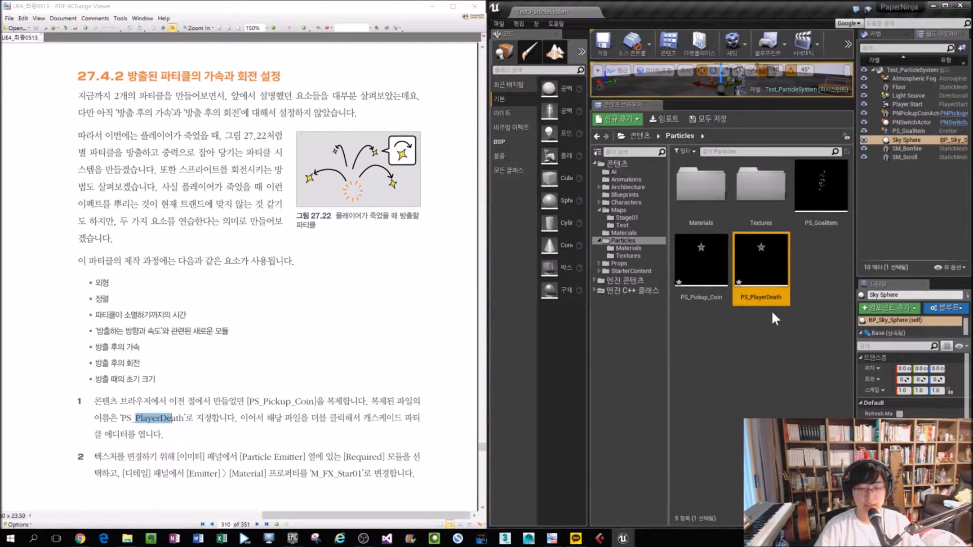
Step: Open PS_PlayerDeath in the particle editor and change the Required module's emitter material to M_FX_Star01
double_click(756, 266)
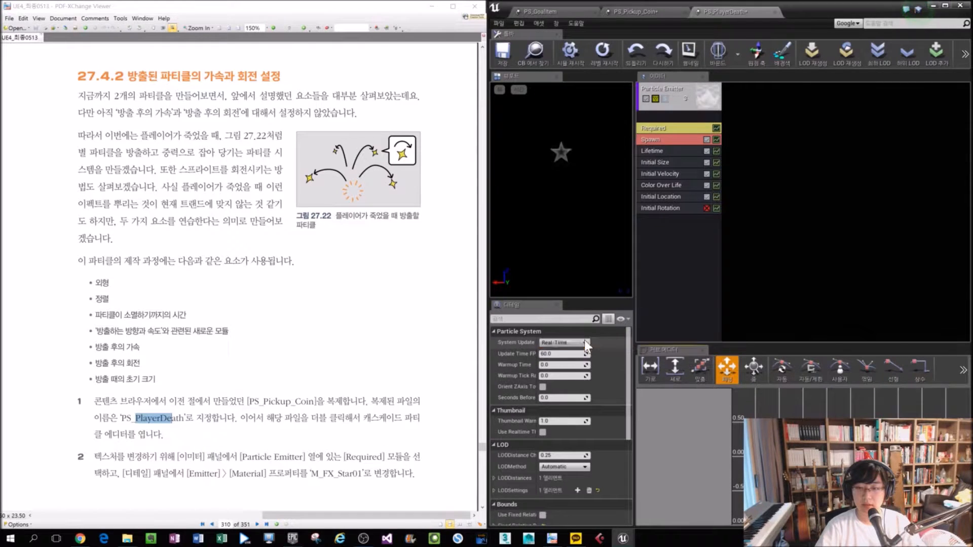
left_click(660, 127)
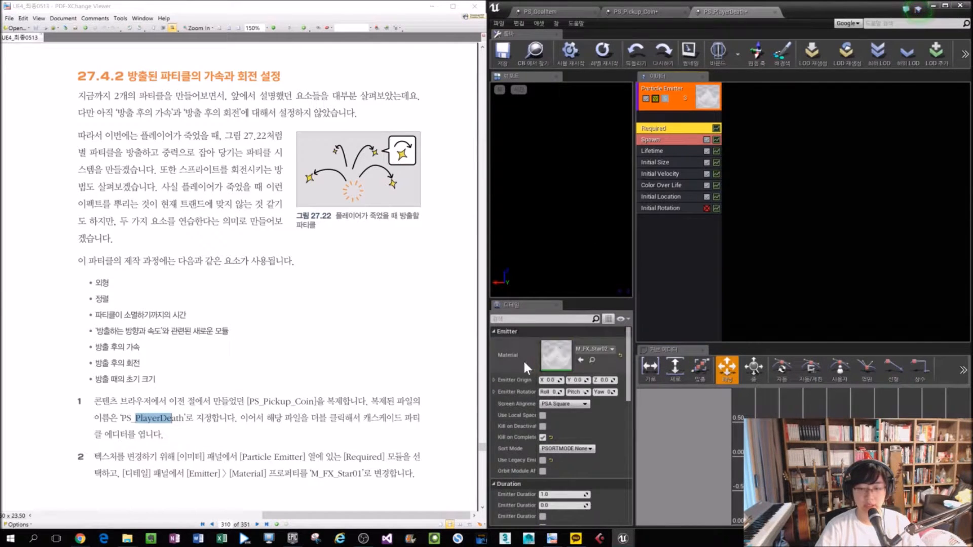
left_click(591, 348)
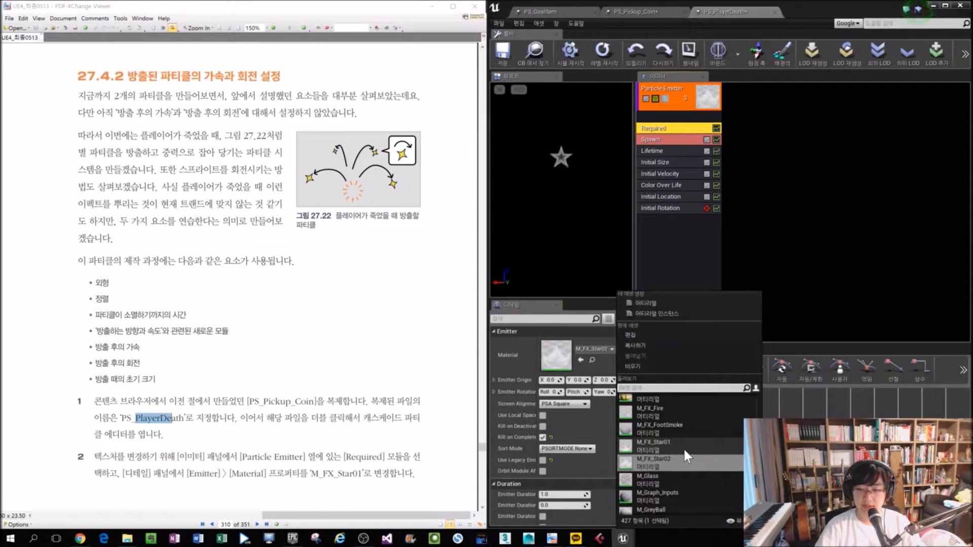
left_click(651, 449)
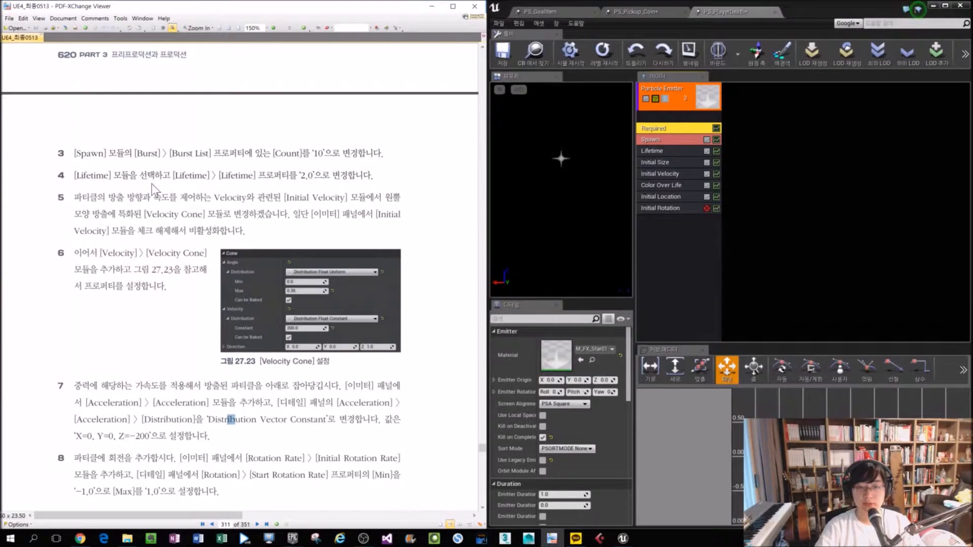
Step: Following step 3 of the book, set the Count of the Spawn module's Burst List entry to 10
left_click(658, 151)
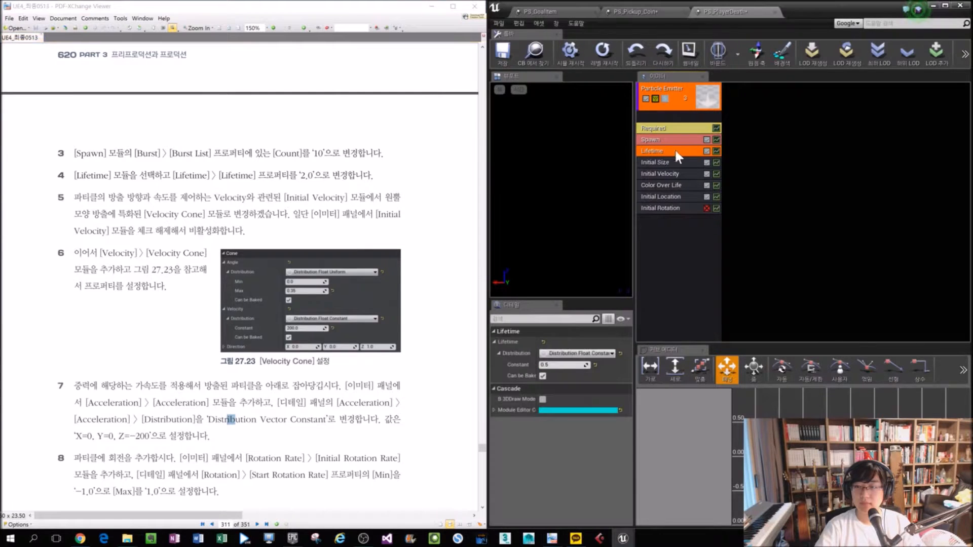
left_click(659, 140)
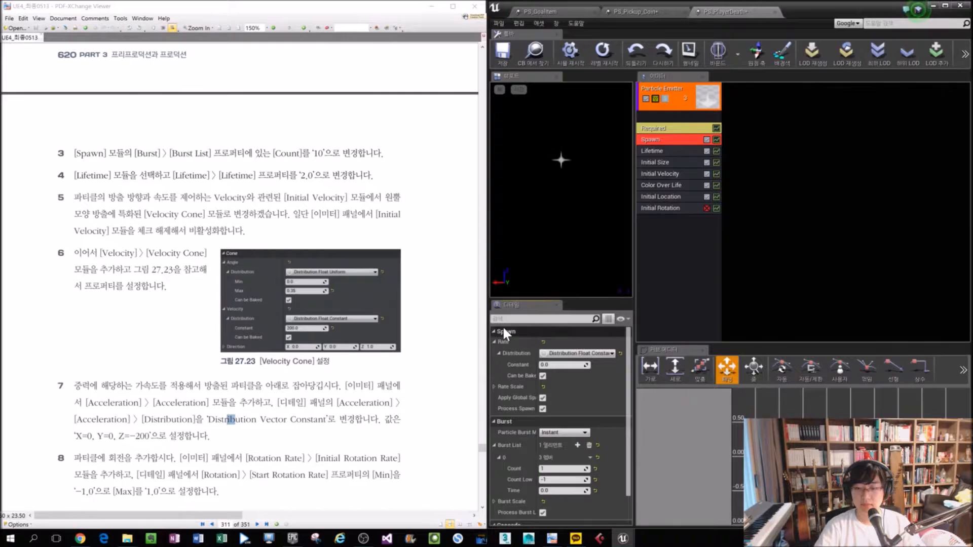
left_click_drag(531, 299, 530, 126)
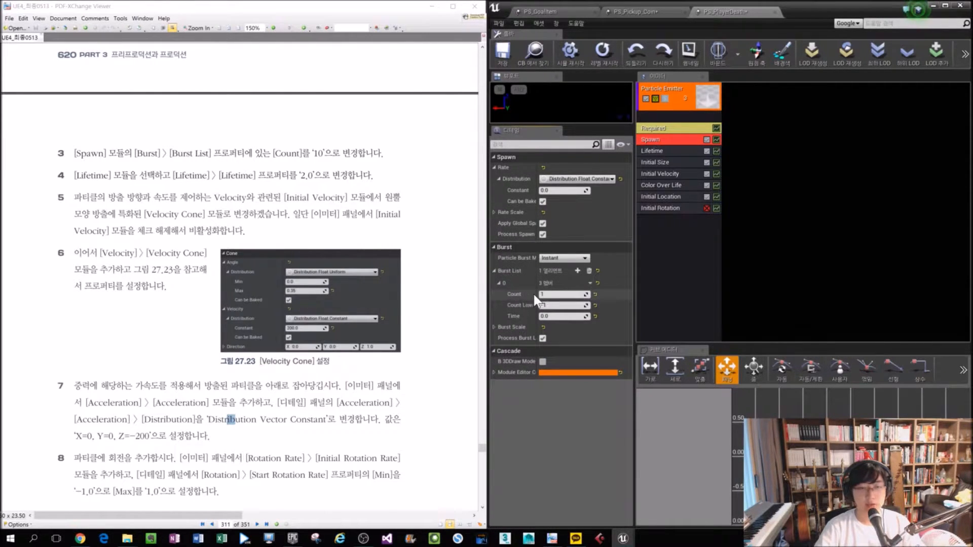
left_click(548, 295)
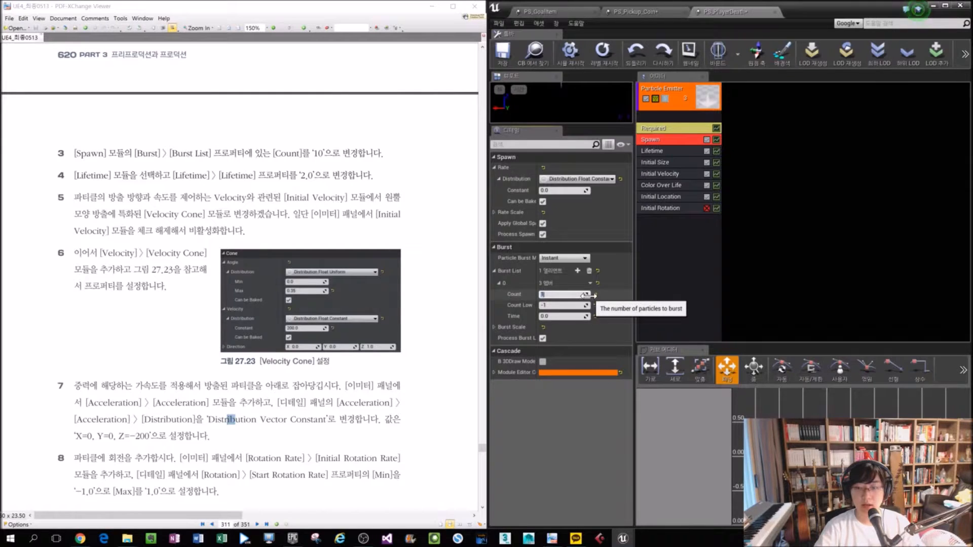
type("10")
key("Return")
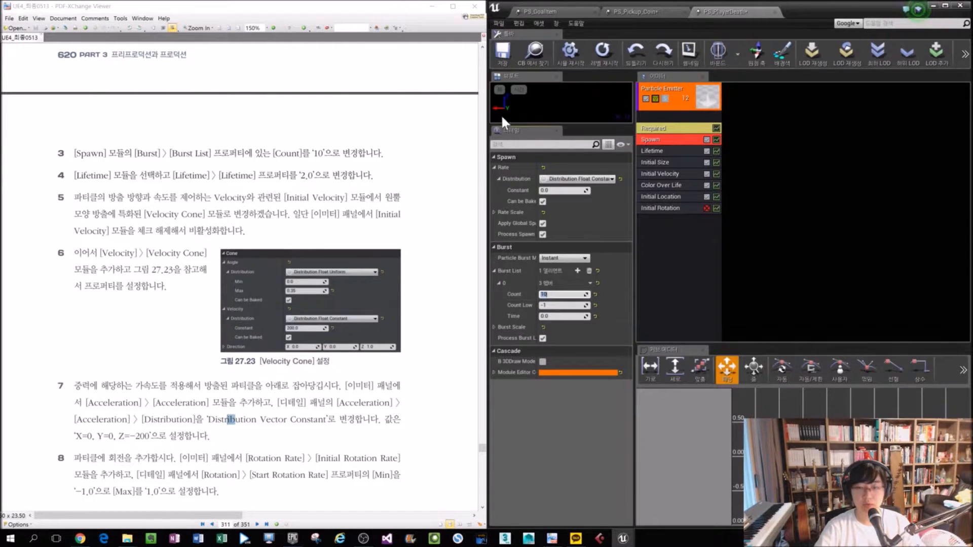
Step: Set the Lifetime module's constant lifetime to 2.0
left_click(690, 151)
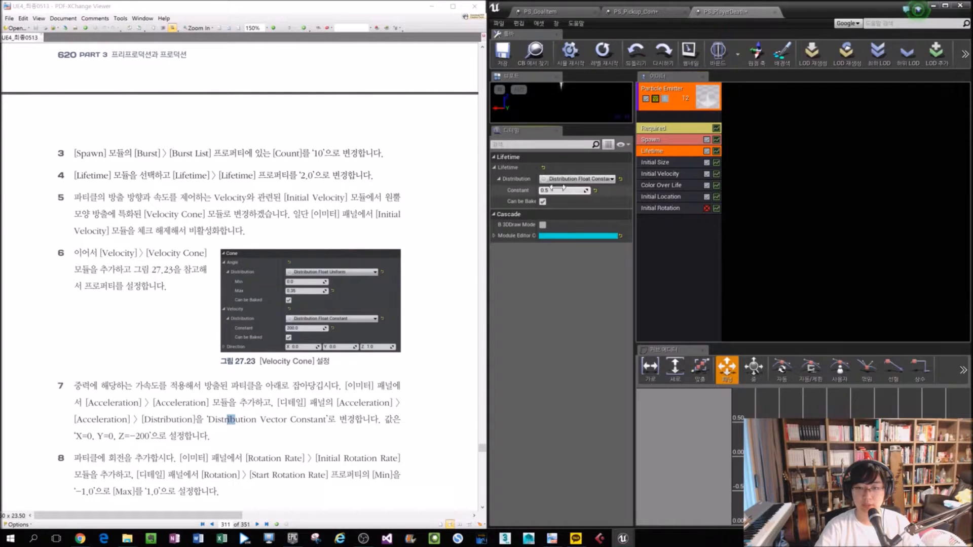
type("2.0")
key("Return")
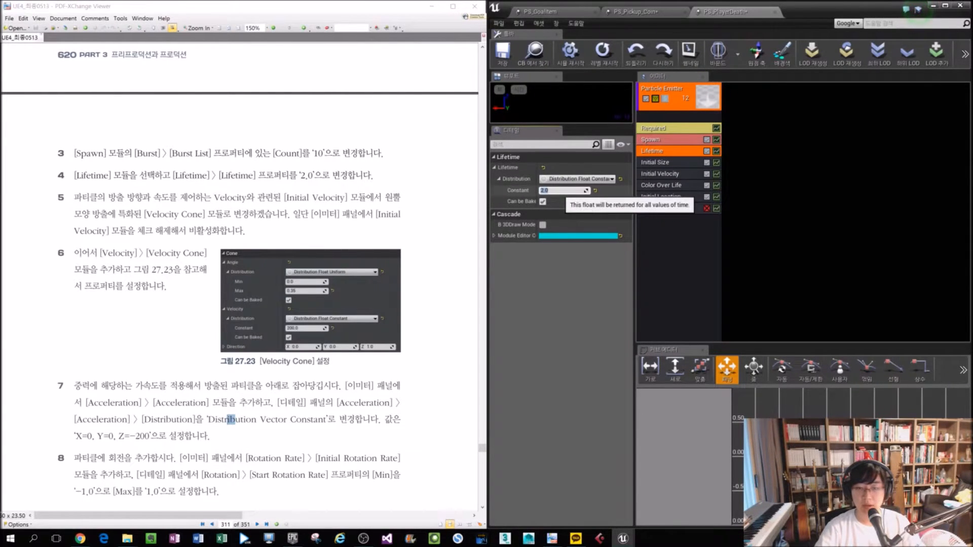
Step: Disable the Initial Velocity module of the particle emitter
left_click(664, 173)
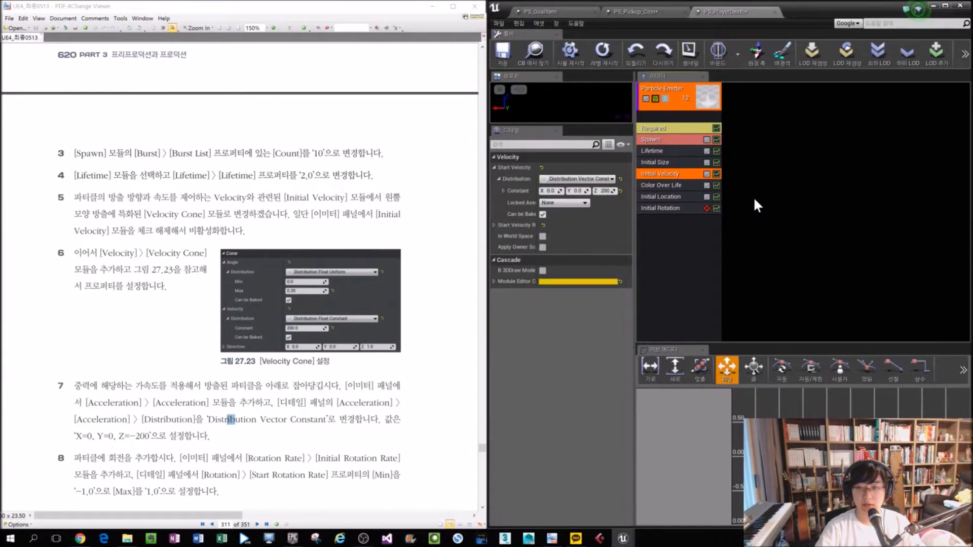
left_click(708, 171)
left_click(678, 250)
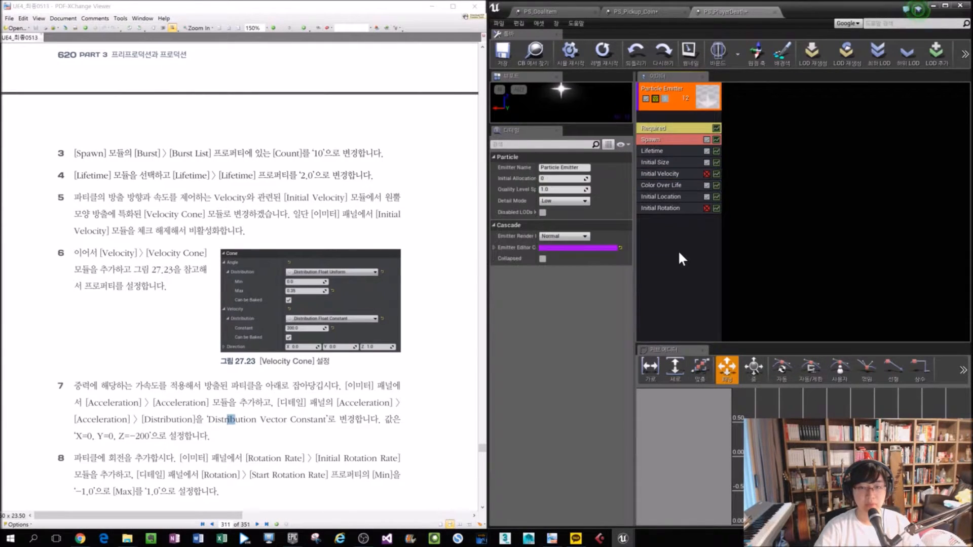
Step: Add a Velocity Cone module to the particle emitter and select it to show its properties
right_click(679, 254)
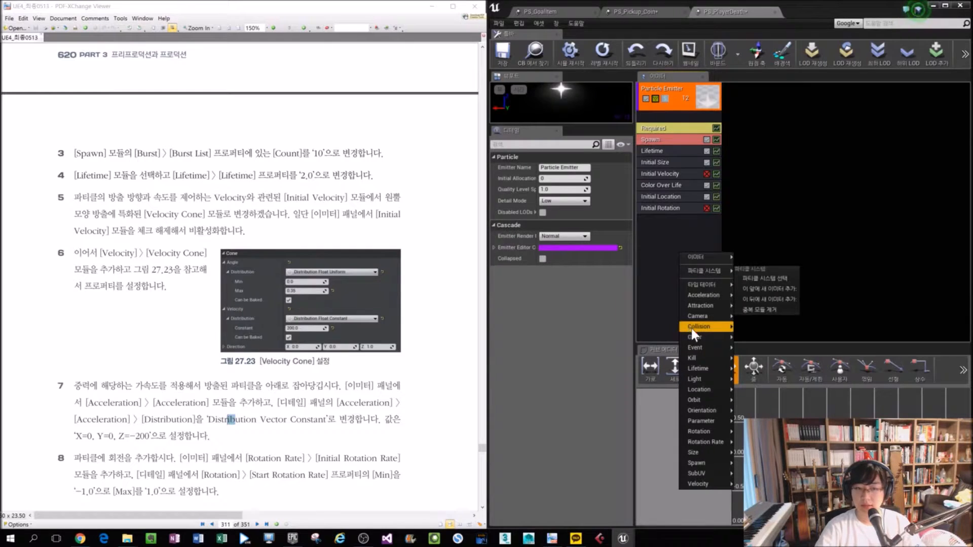
mouse_move(718, 400)
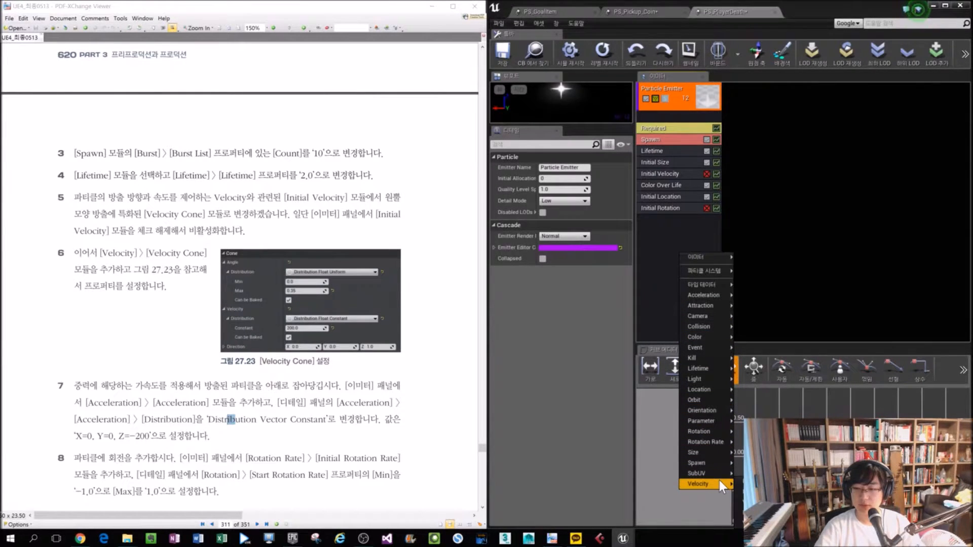
right_click(648, 221)
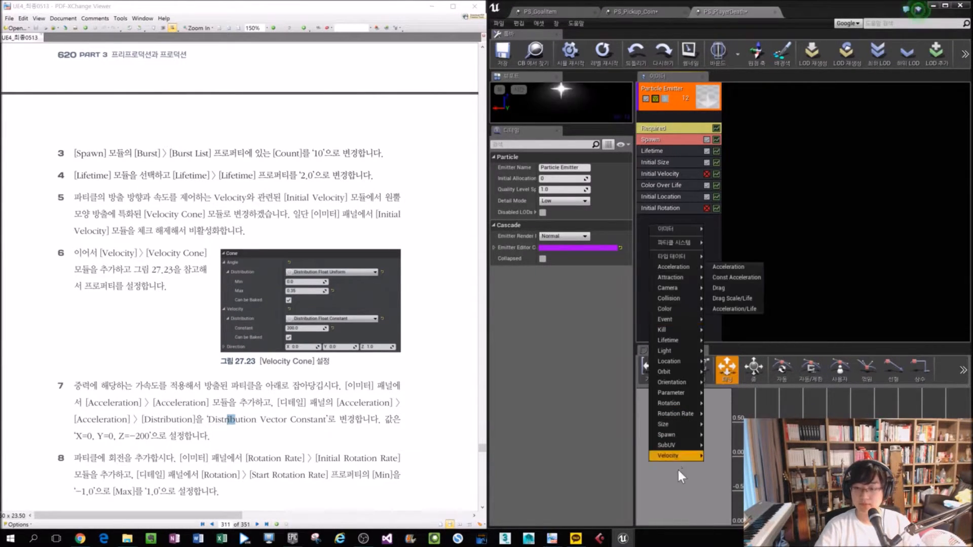
mouse_move(675, 454)
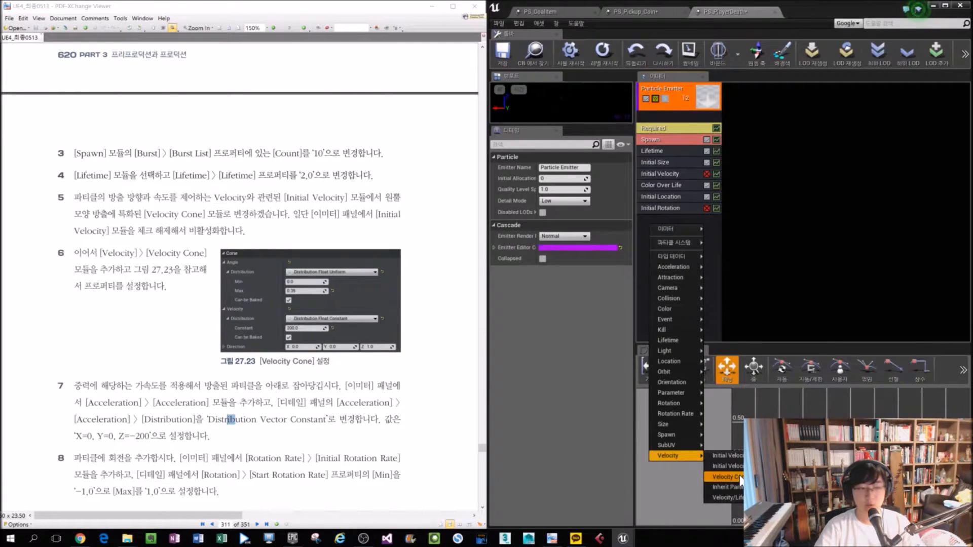
left_click(720, 478)
left_click(659, 220)
Step: Following figure 27.23, set the Max of the Velocity Cone's Angle distribution to 0.35
scroll(400, 319, "up", 2, "ctrl")
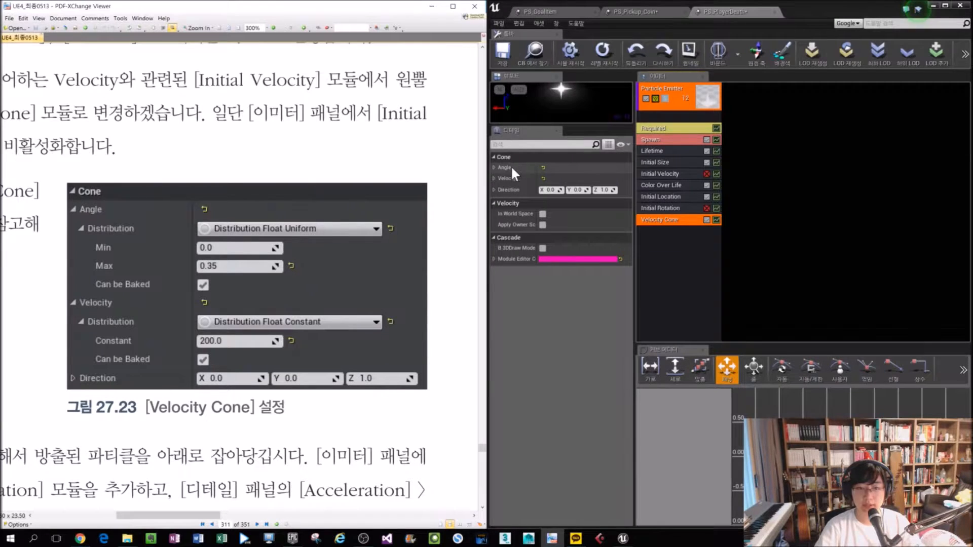
left_click(494, 167)
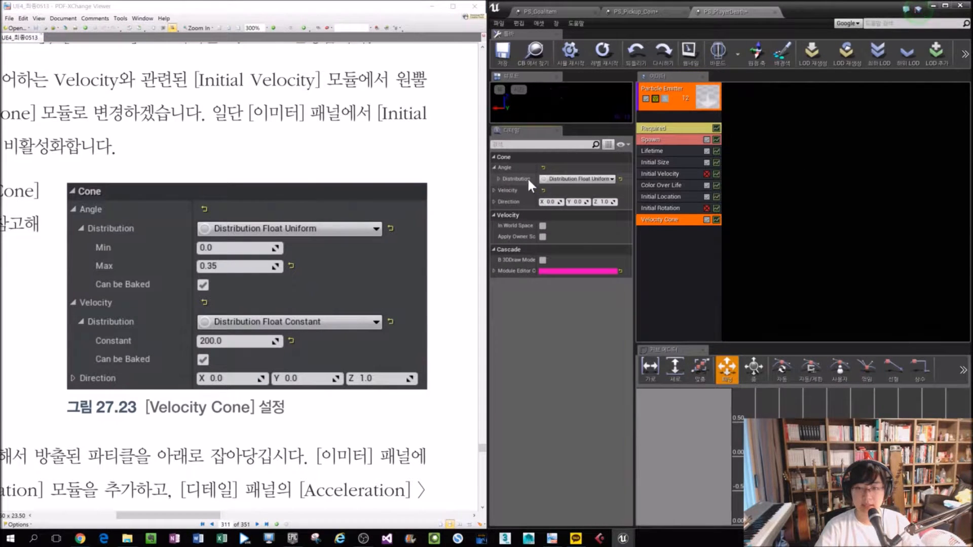
left_click(578, 179)
left_click(500, 178)
left_click(495, 179)
left_click(568, 198)
type("0.35")
key("Return")
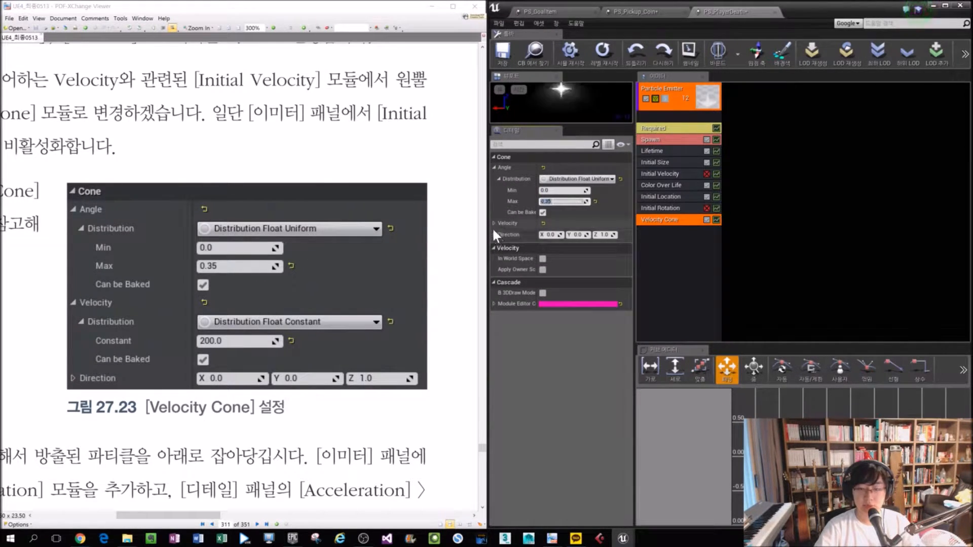
Step: Change the Velocity Cone's Velocity to Distribution Float Constant with a constant of 200
left_click(493, 224)
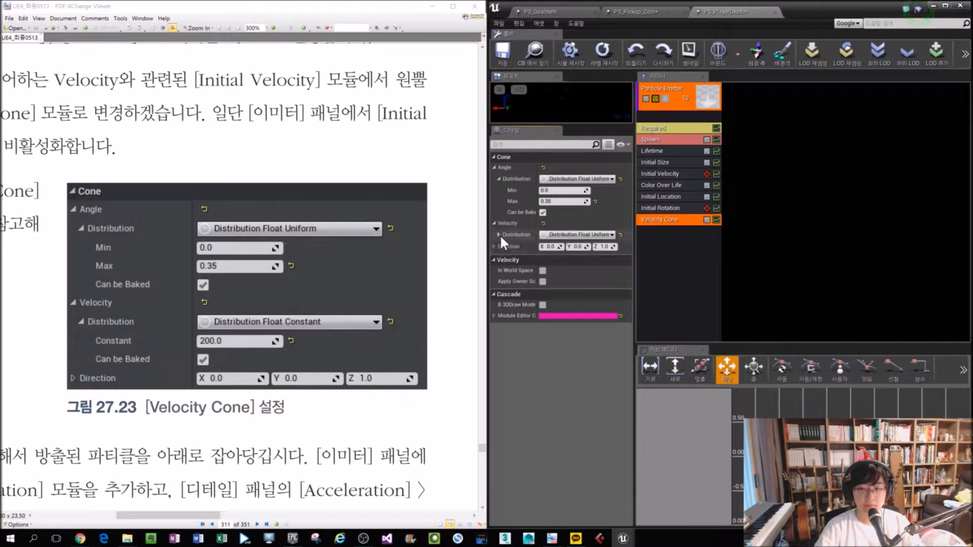
left_click(499, 234)
left_click(562, 235)
left_click(615, 252)
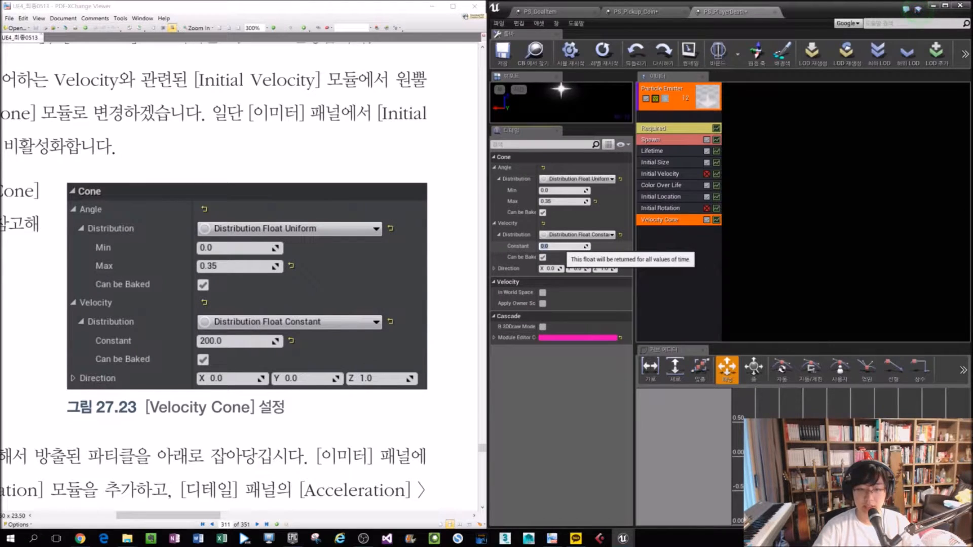
type("200")
key("Return")
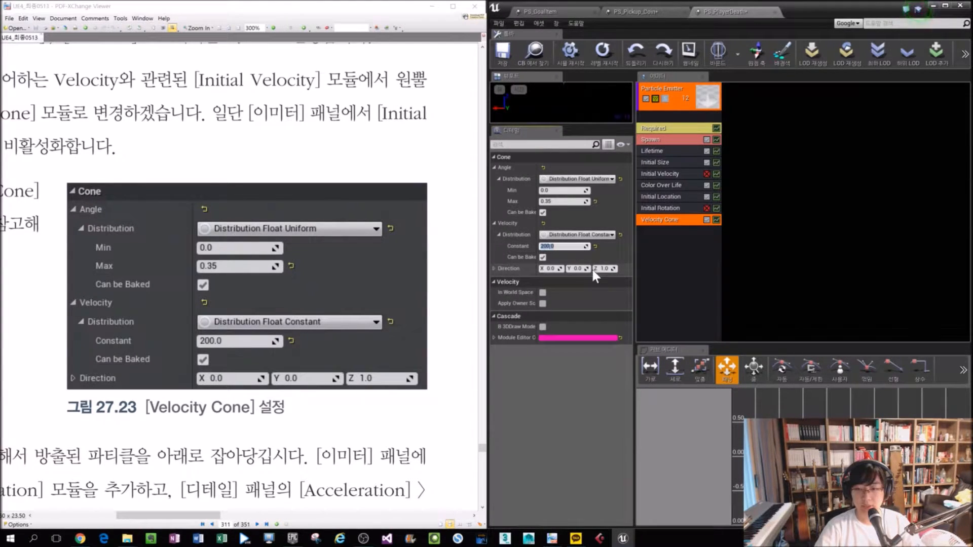
Step: Following step 7 of the book, add an Acceleration module to the particle emitter
left_click(383, 304)
scroll(385, 311, "down", 1, "ctrl")
left_click_drag(212, 516, 190, 517)
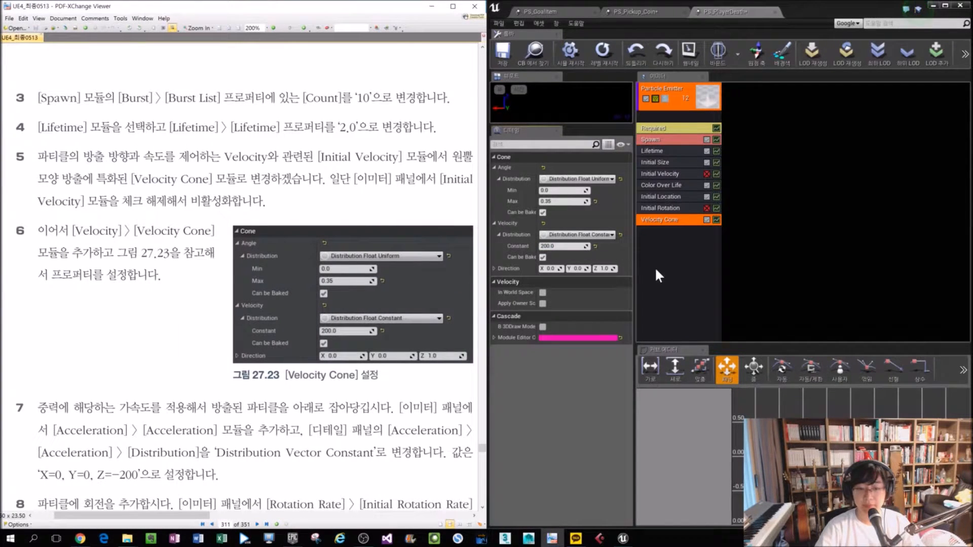
right_click(639, 230)
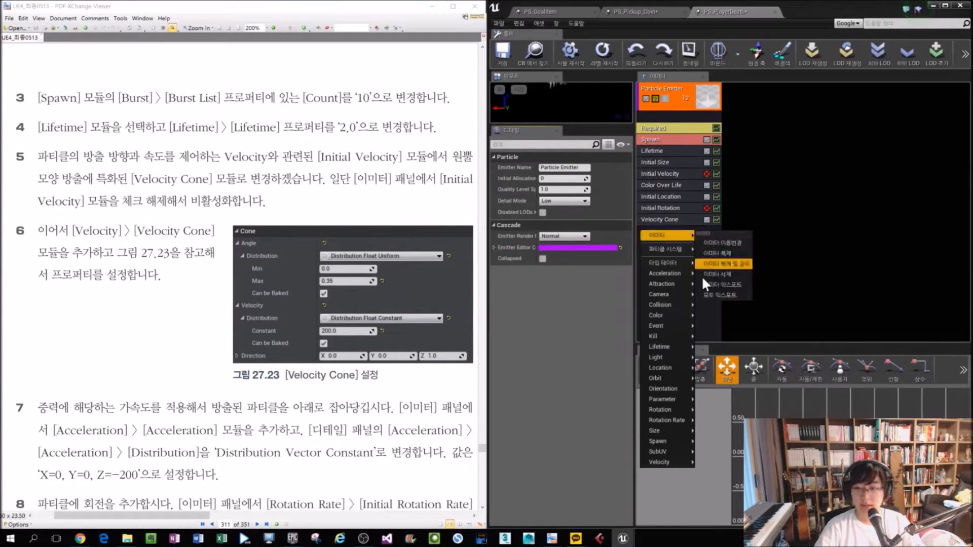
mouse_move(690, 274)
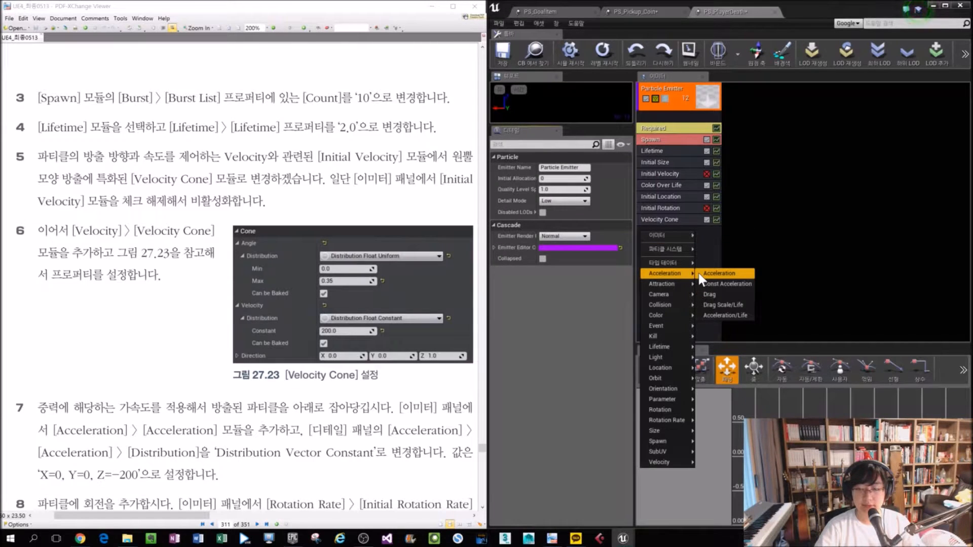
left_click(699, 273)
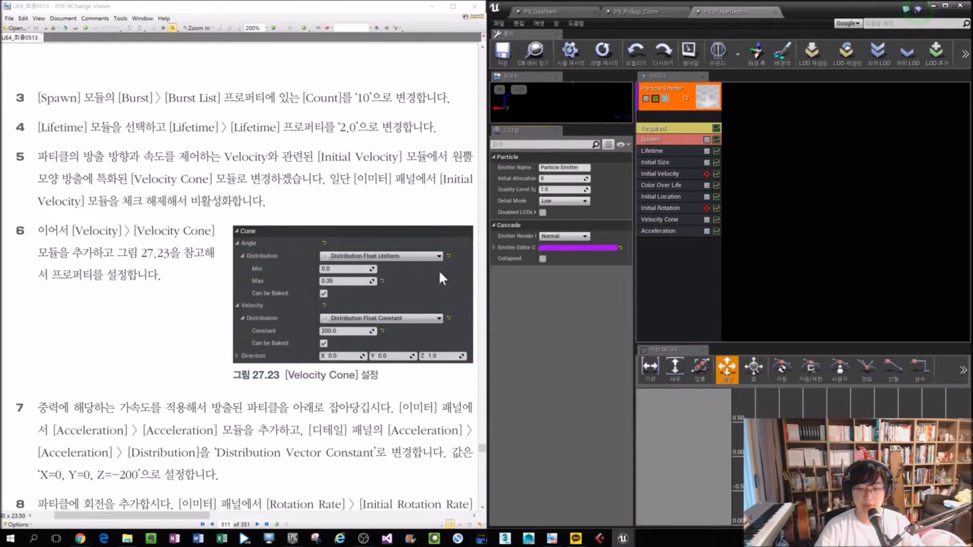
Step: Change the Acceleration module to Distribution Vector Constant with Z set to -200, and enlarge the particle preview
scroll(407, 364, "down", 1)
scroll(407, 364, "down", 1, "ctrl")
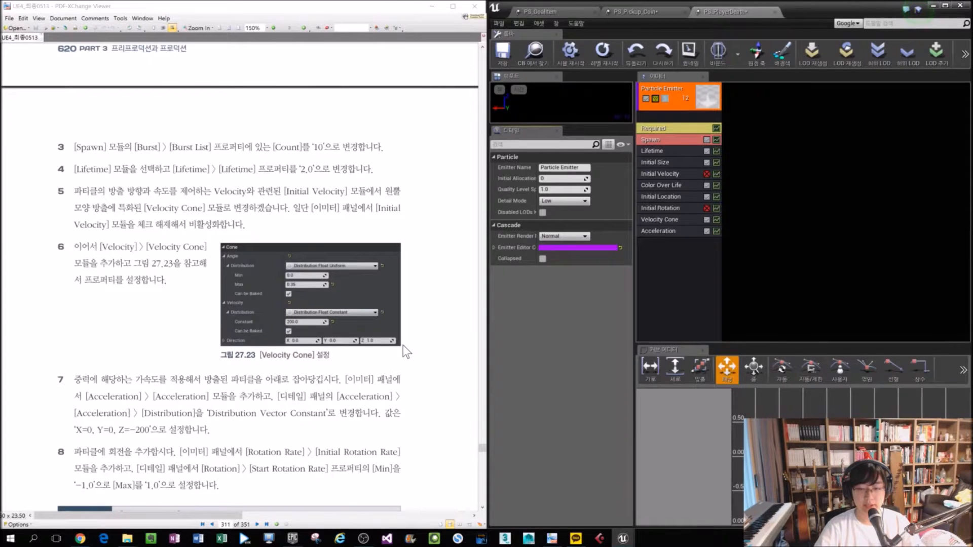
left_click(659, 232)
left_click(497, 168)
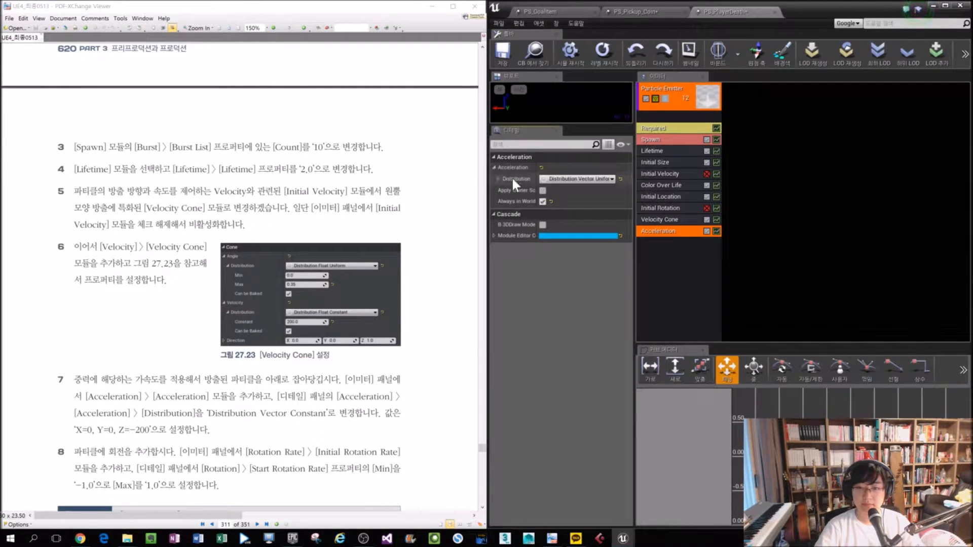
left_click(499, 178)
left_click(594, 179)
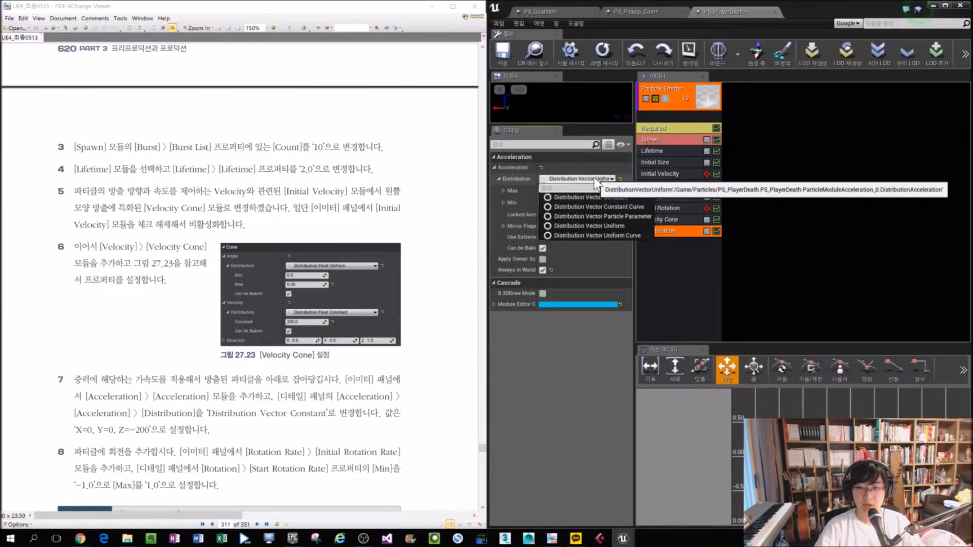
left_click(608, 197)
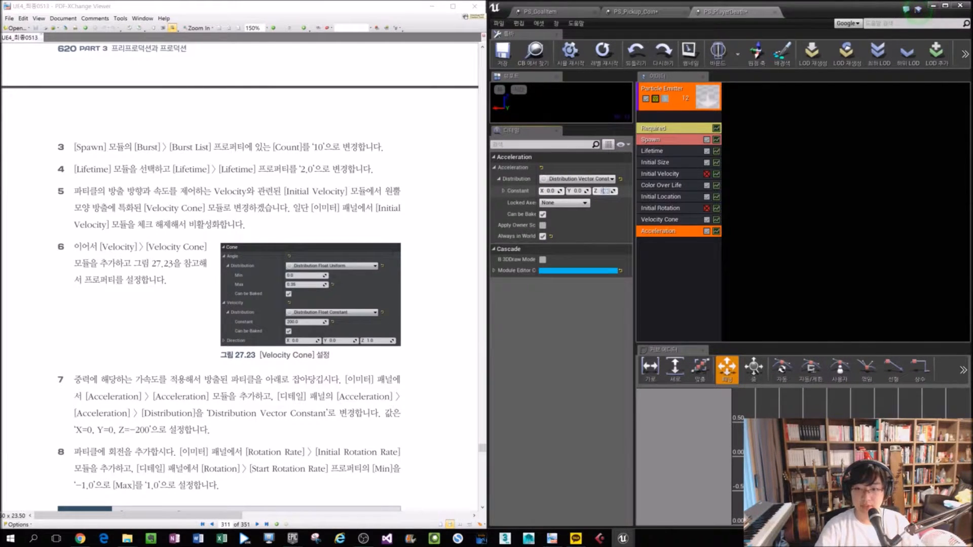
type("-200")
key("Return")
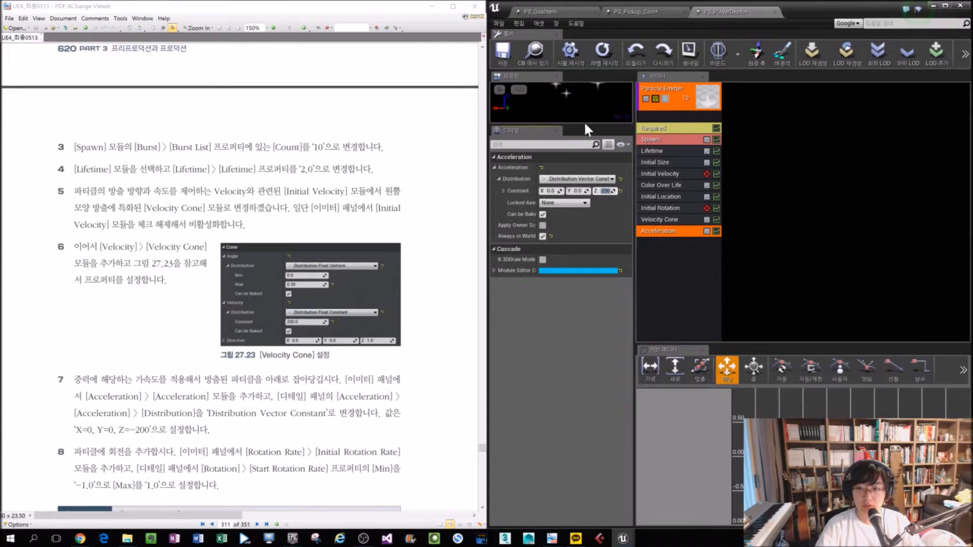
left_click_drag(586, 124, 578, 256)
left_click_drag(576, 285, 577, 294)
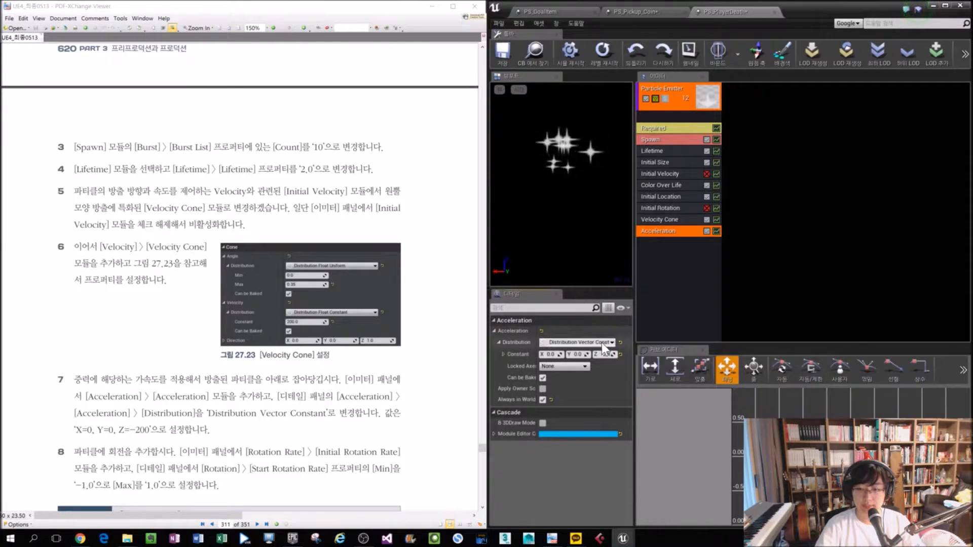
Step: Set the Acceleration's Z constant to 0 to compare the burst without gravity, and restore it to -200
left_click(605, 351)
type("0")
key("Return")
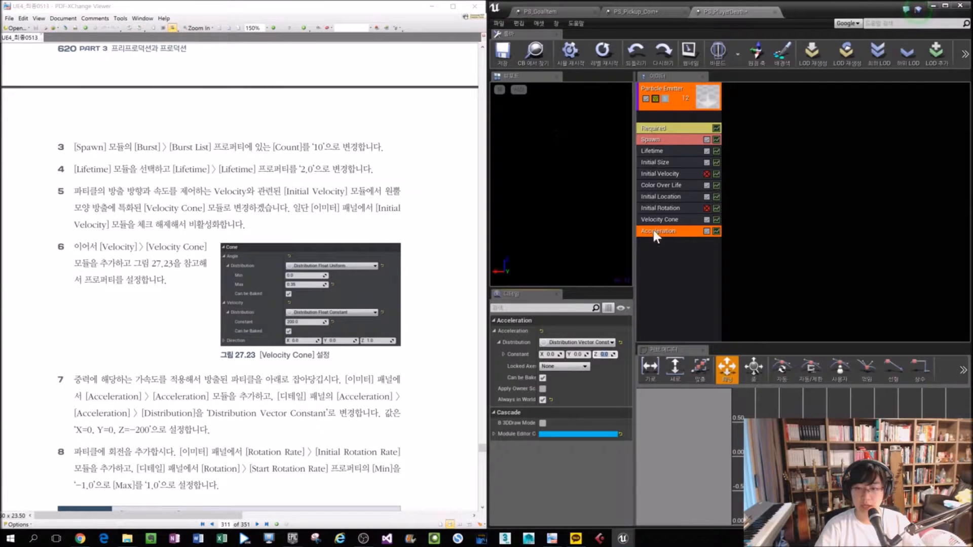
type("-200")
key("Return")
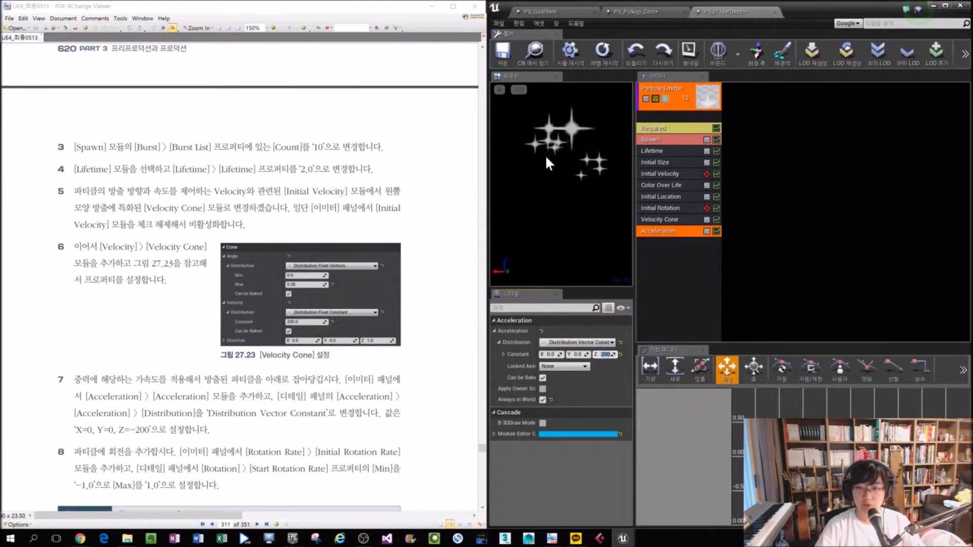
Step: Following step 8 of the book, add an Initial Rotation Rate module to the particle emitter
left_click(347, 479)
scroll(346, 479, "down", 3)
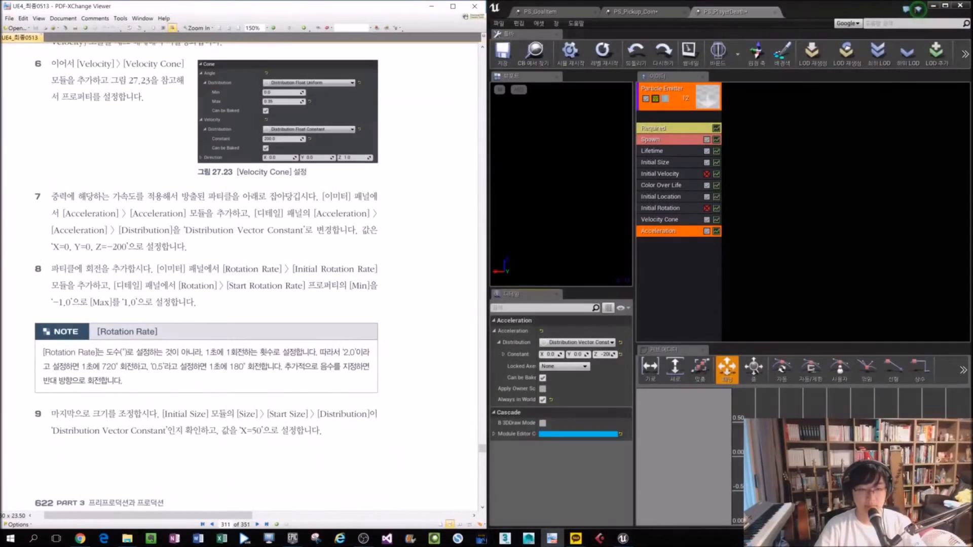
left_click_drag(146, 267, 240, 269)
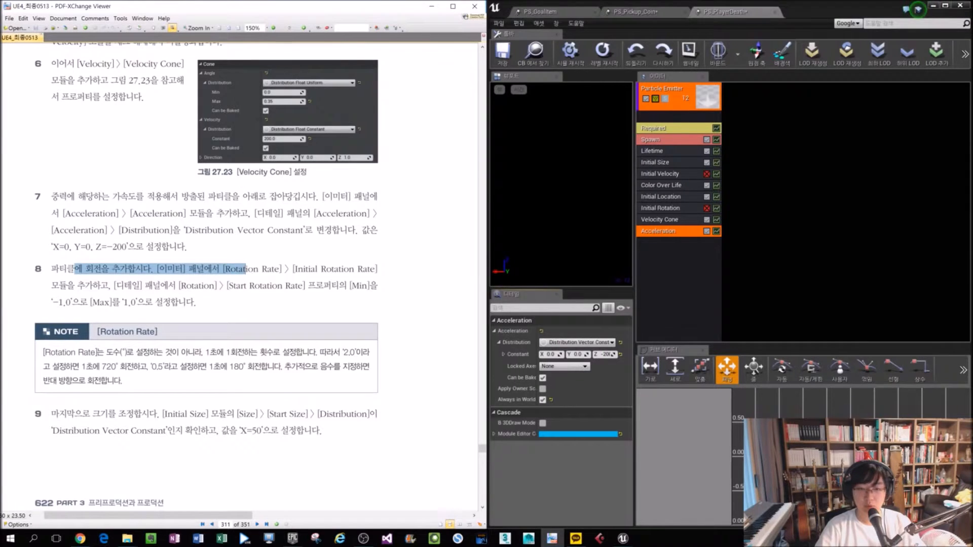
right_click(639, 246)
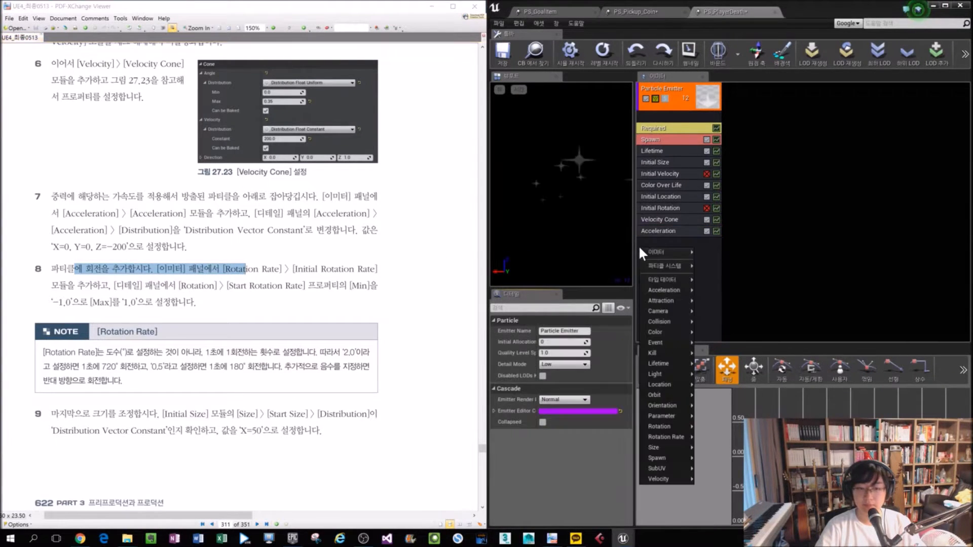
mouse_move(686, 435)
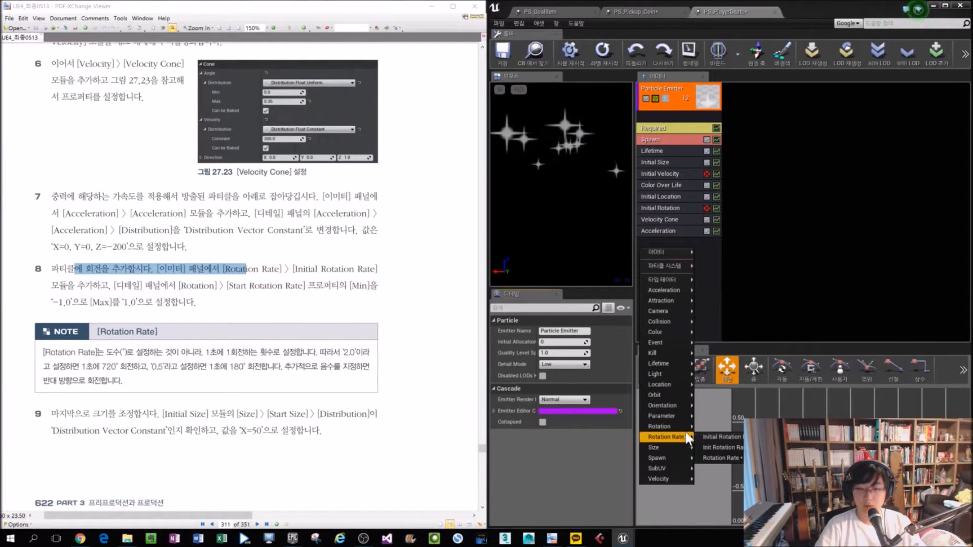
left_click(716, 437)
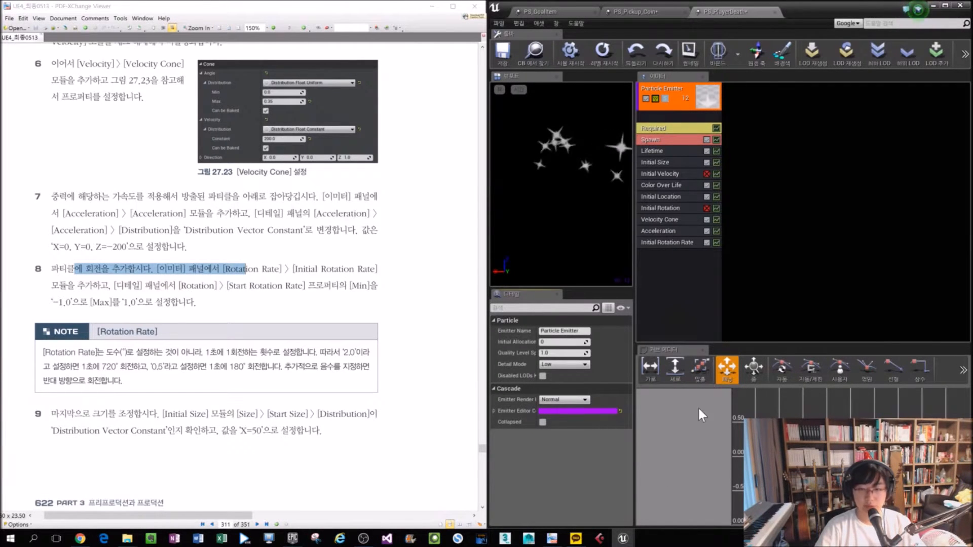
Step: Set the Initial Rotation Rate's Start Rotation Rate Min to -1.0, and disable and re-enable the module to compare the rotation
left_click(671, 242)
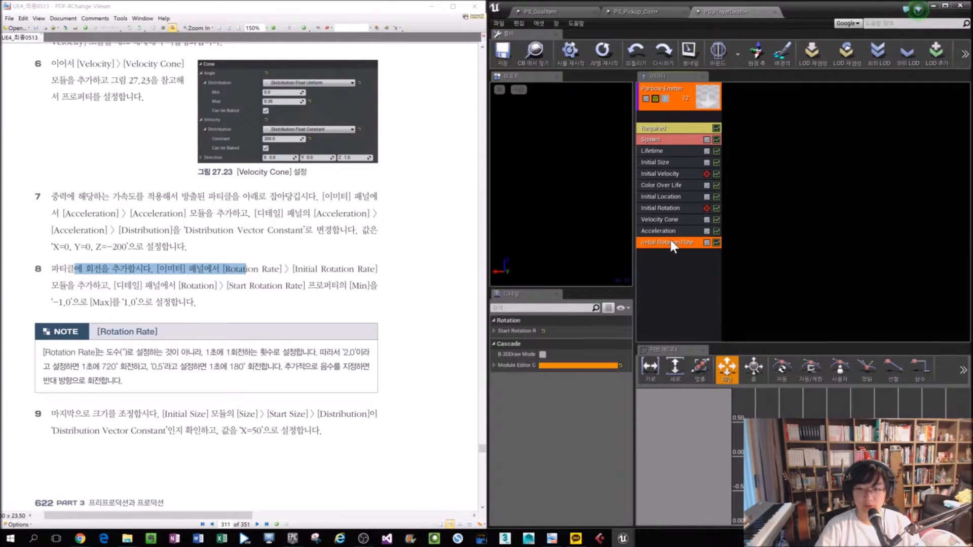
left_click(494, 331)
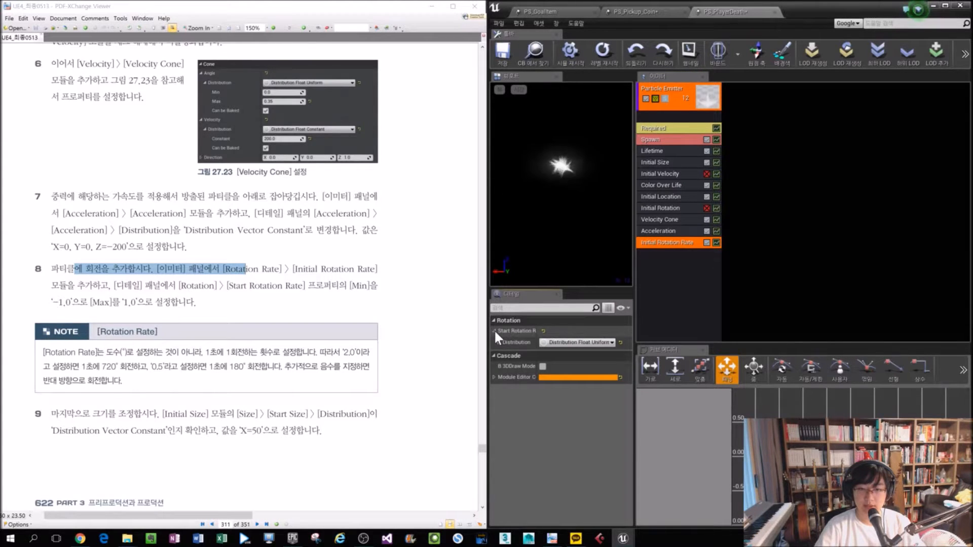
left_click(495, 342)
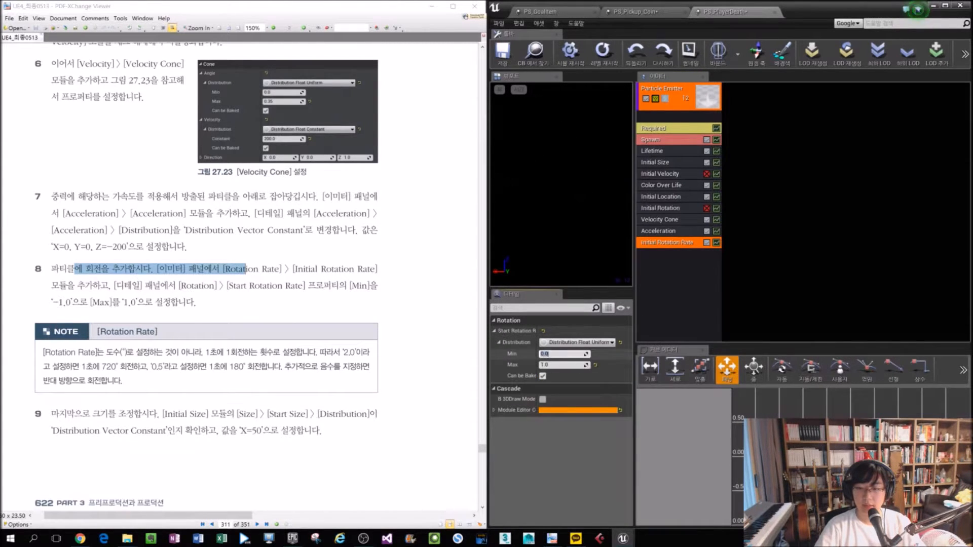
type("-1")
key("Tab")
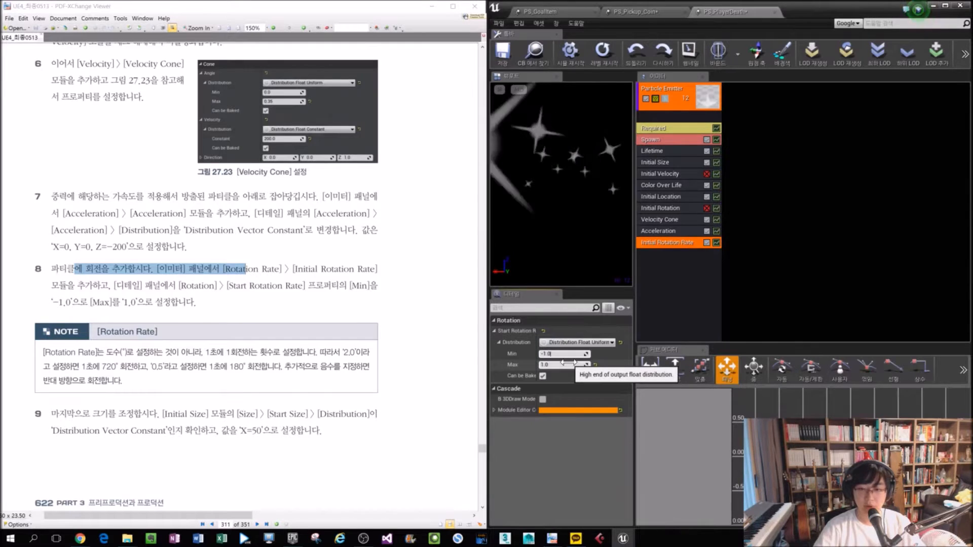
left_click(706, 243)
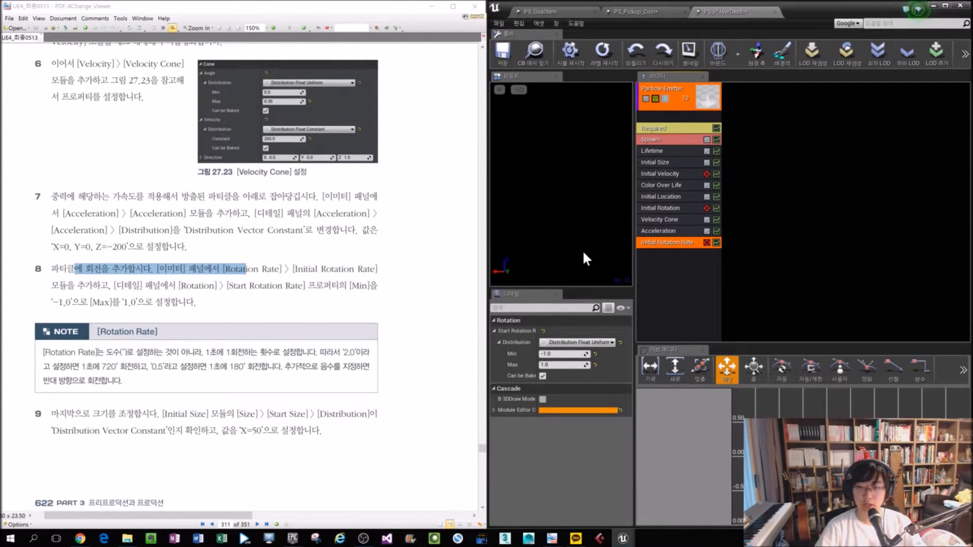
left_click(708, 243)
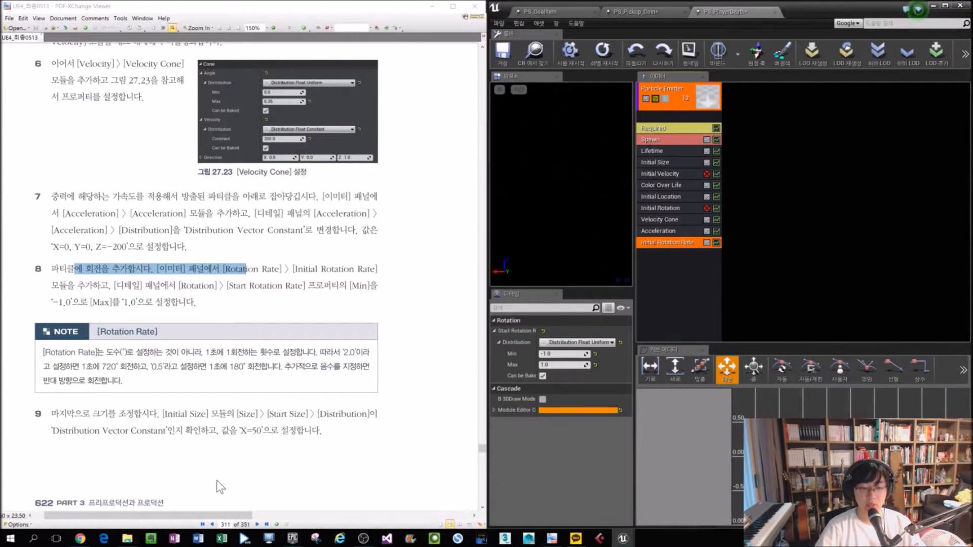
Step: Following step 9 of the book, set the Initial Size module's Start Size X constant to 50
left_click_drag(219, 414, 74, 414)
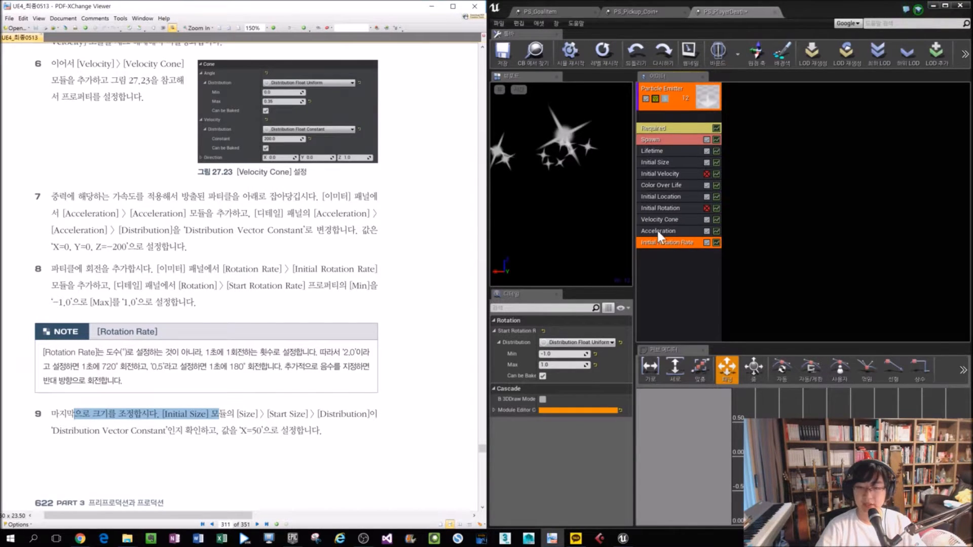
left_click(247, 414)
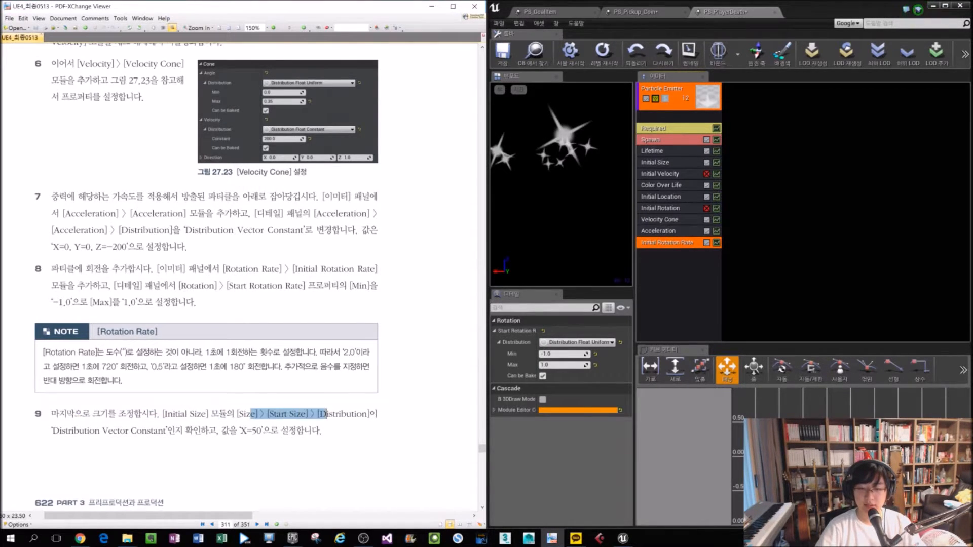
left_click_drag(146, 431, 262, 431)
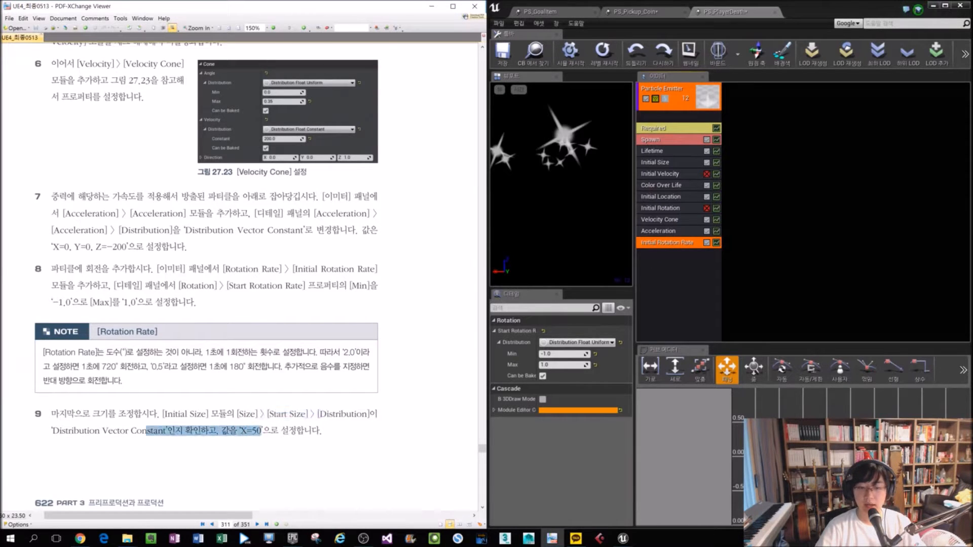
left_click(670, 161)
left_click(561, 344)
left_click(552, 361)
left_click(551, 355)
type("50")
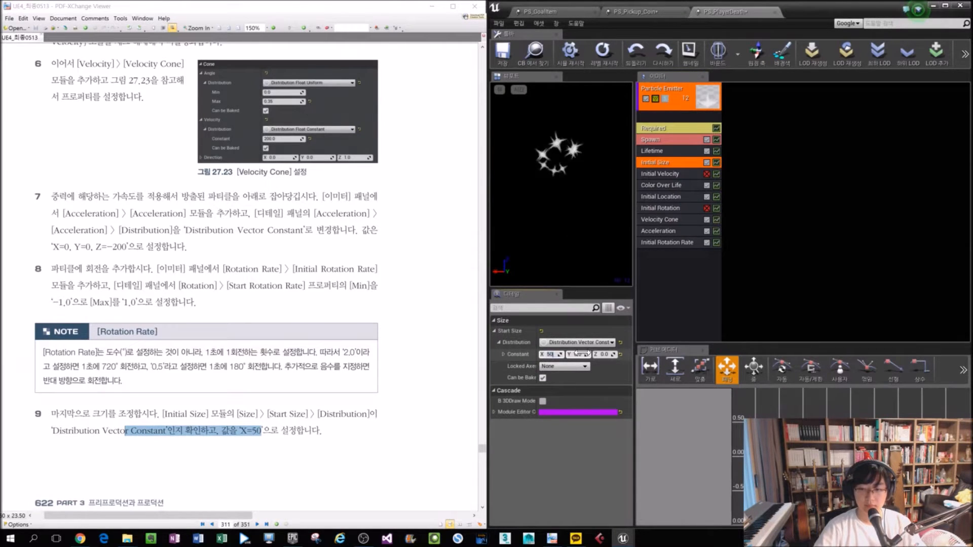
left_click(250, 447)
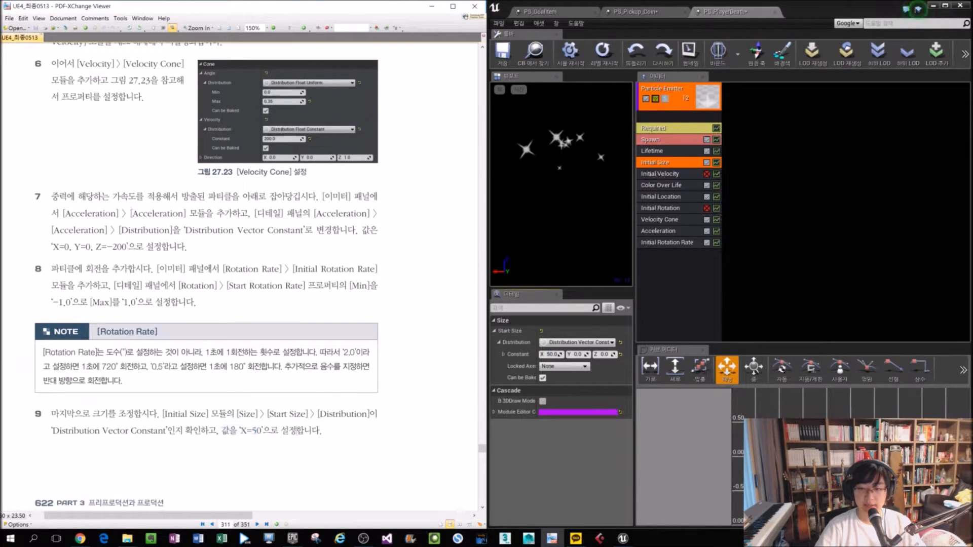
Step: Read the introduction and step 1 of the book's section 27.4.3, and save all modified assets in the editor
left_click_drag(196, 515, 363, 513)
scroll(304, 355, "up", 2)
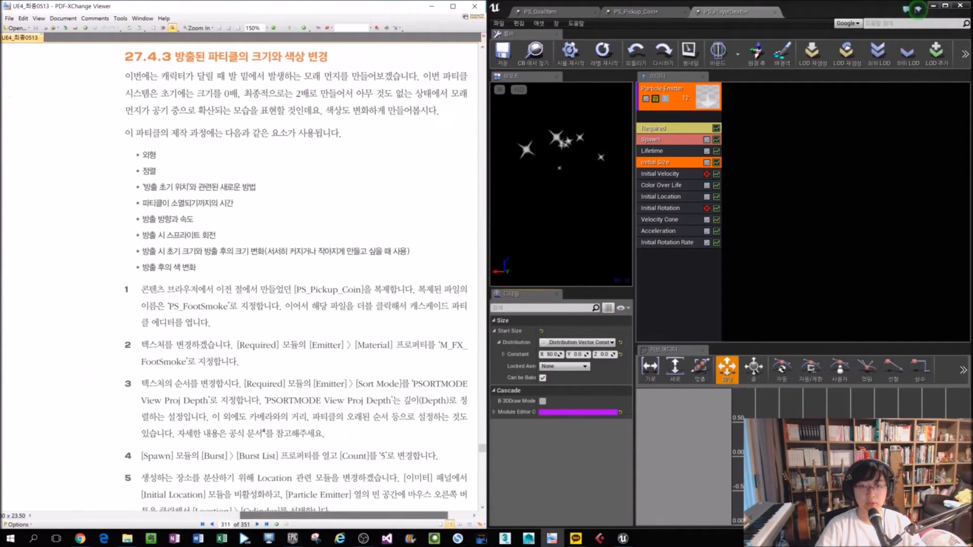
scroll(355, 441, "up", 2)
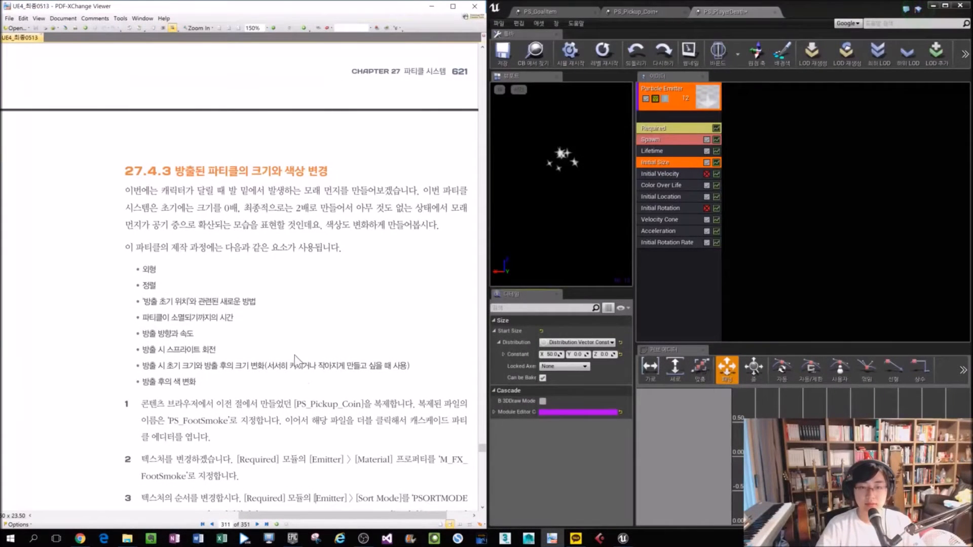
left_click_drag(124, 194, 316, 198)
scroll(364, 379, "down", 1)
left_click_drag(157, 398, 219, 398)
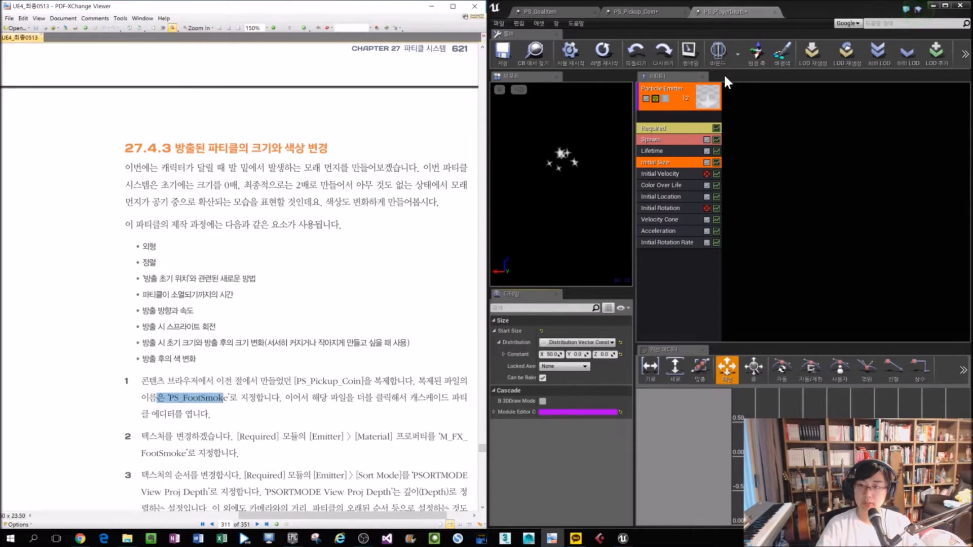
left_click(815, 202)
key("ctrl+shift+s")
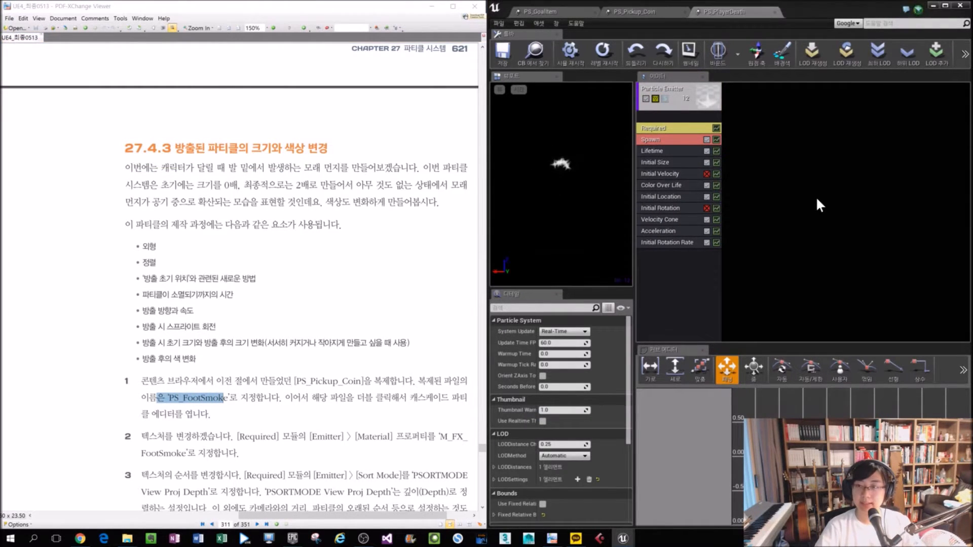
Step: Duplicate PS_Pickup_Coin in the Particles folder and name the copy PS_FootSmoke
left_click(933, 5)
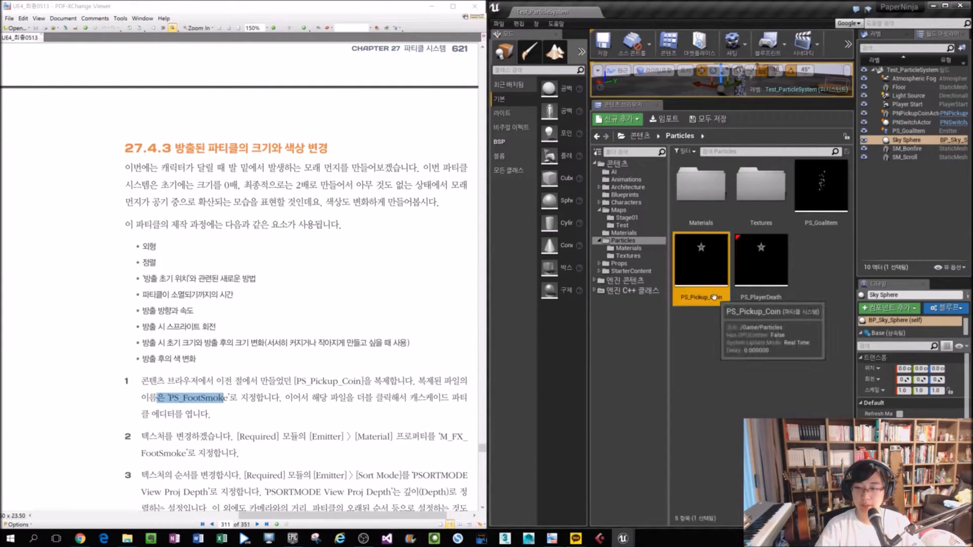
right_click(709, 264)
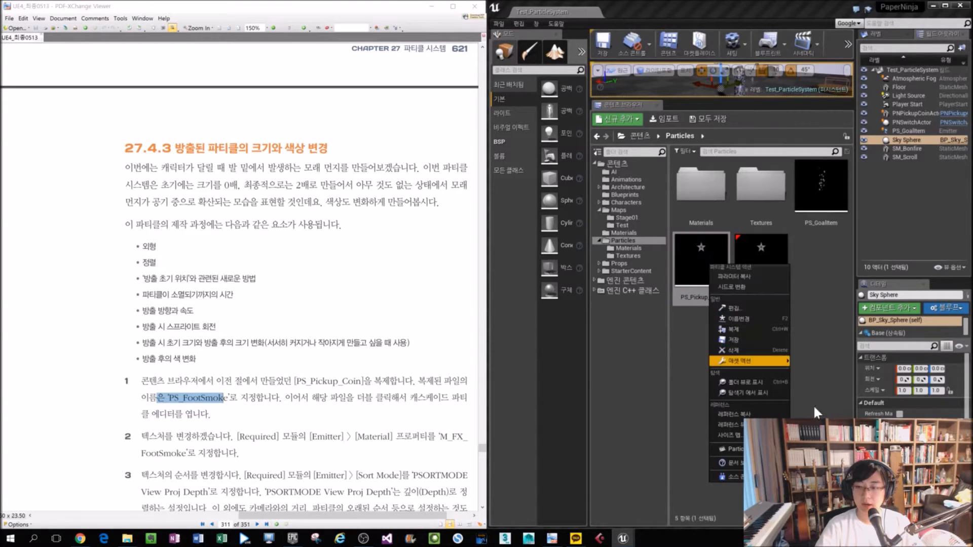
left_click(783, 331)
type("PS_FootS")
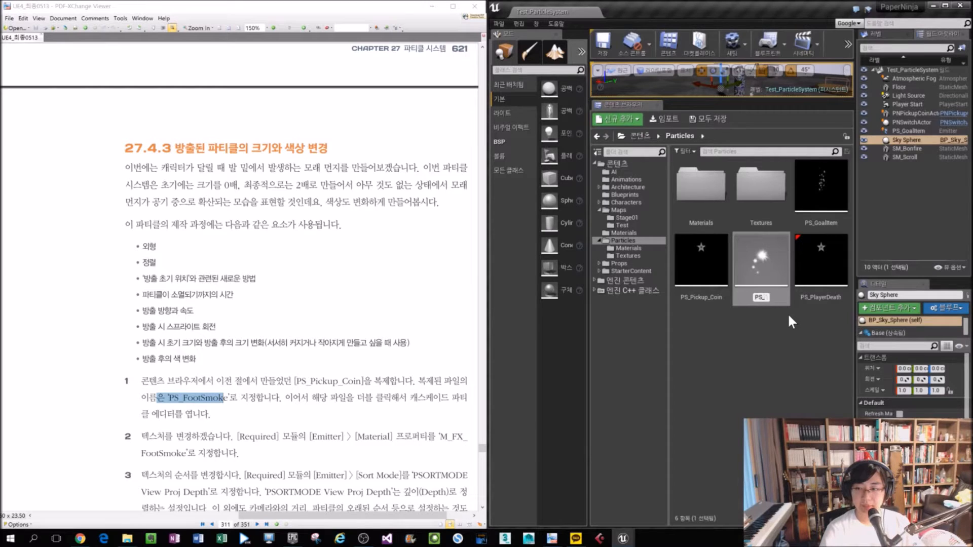
type("moke")
key("Return")
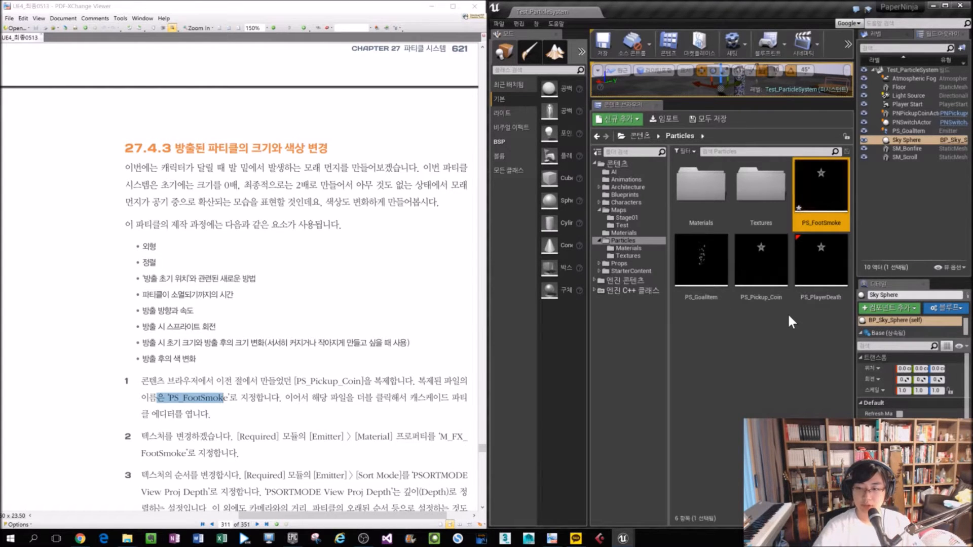
Step: Reopen PS_PlayerDeath, enlarge its preview, and capture the current particle burst as the asset's thumbnail
double_click(821, 299)
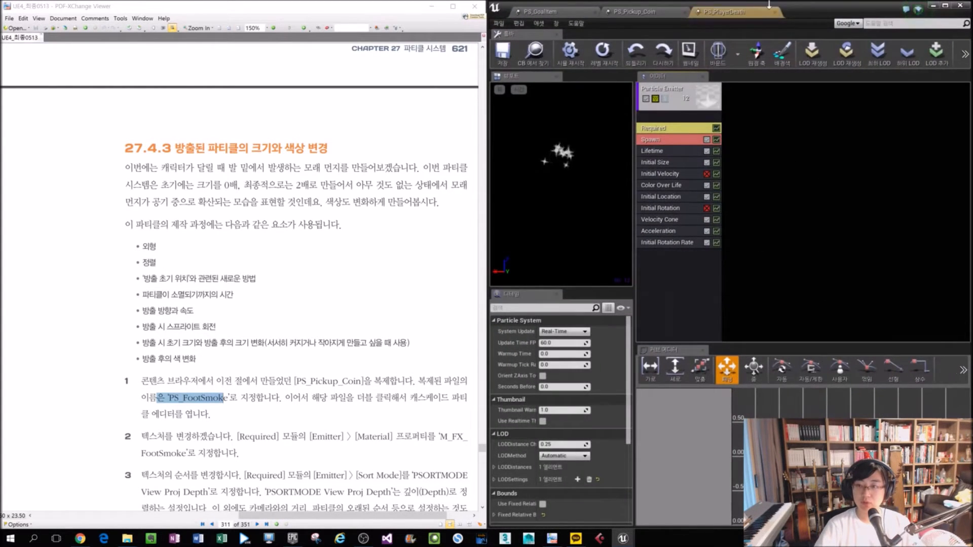
left_click_drag(799, 5, 639, 87)
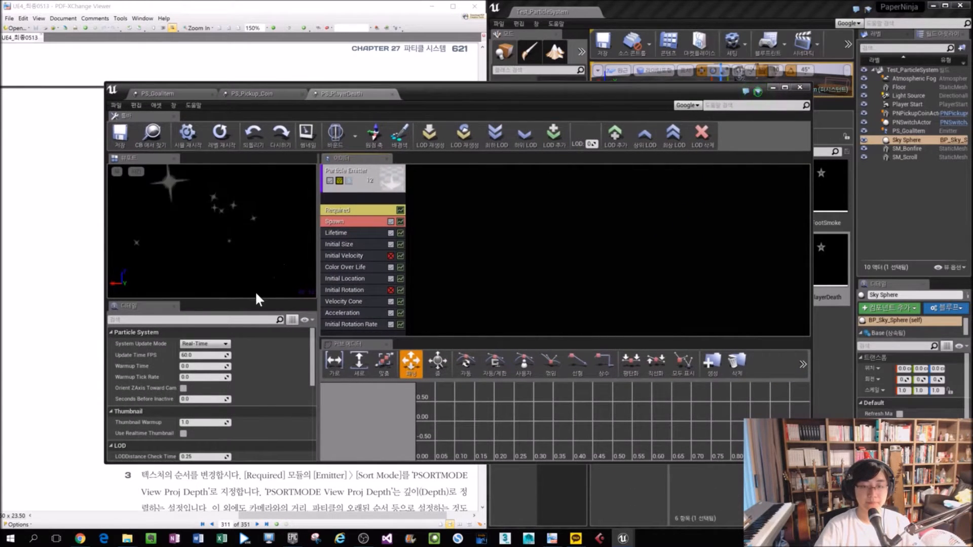
left_click_drag(256, 300, 256, 390)
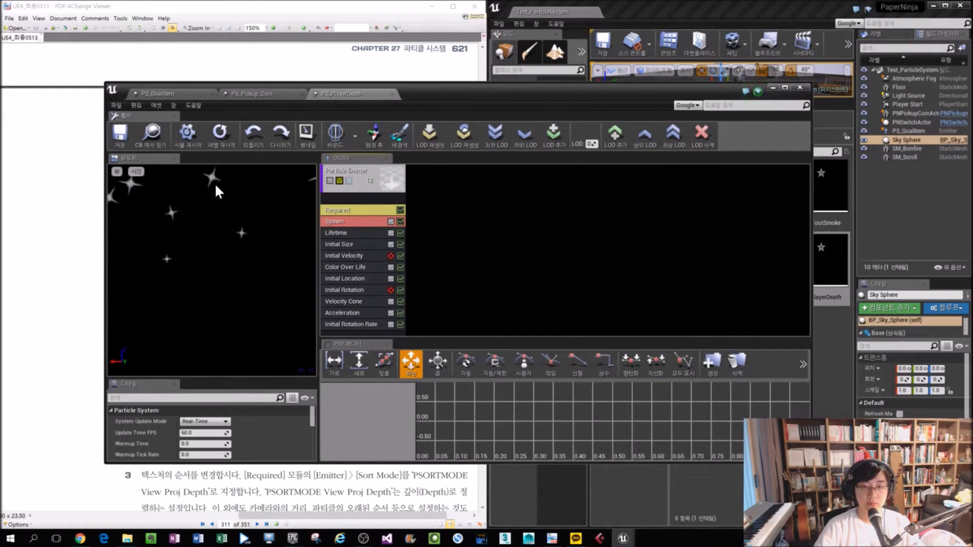
left_click(307, 134)
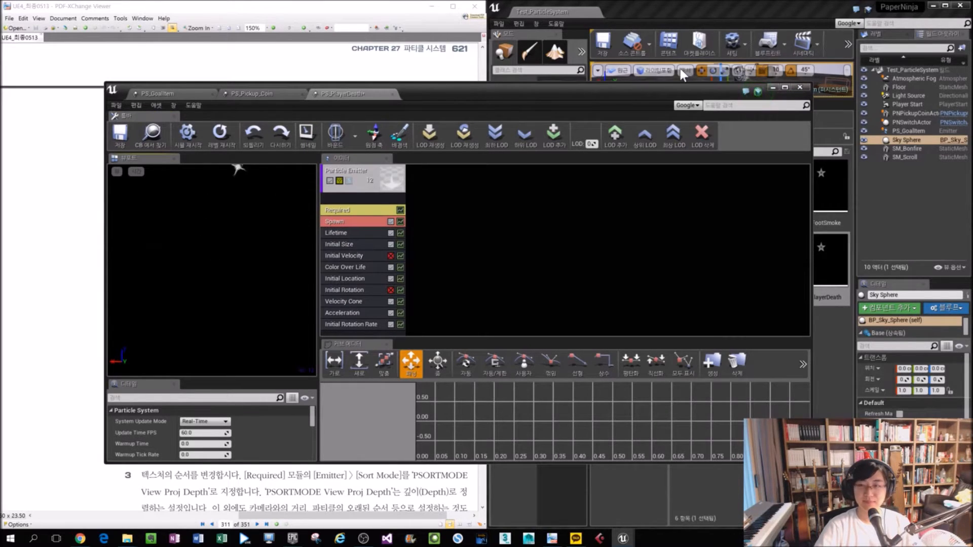
left_click(772, 87)
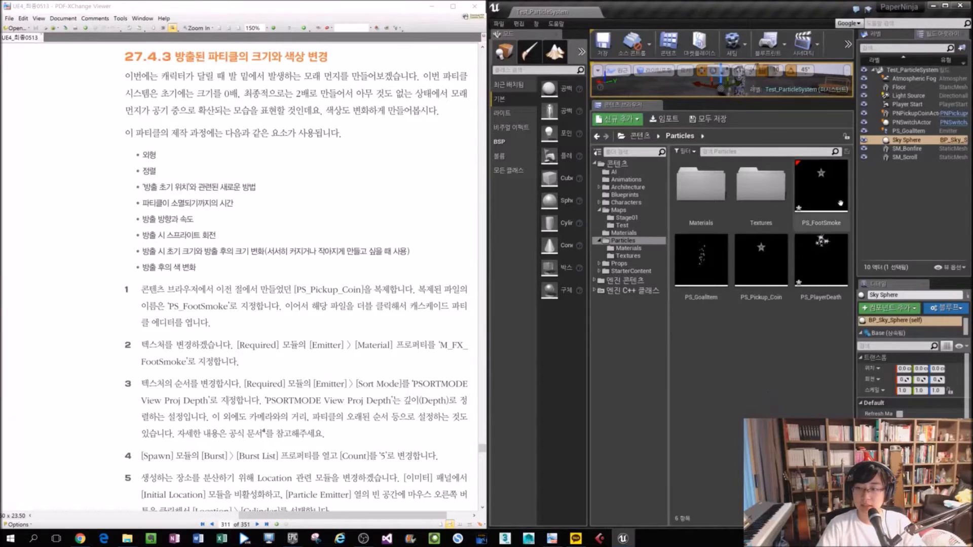
Step: Open PS_FootSmoke in the particle editor and choose PSORTMODE View Proj Depth as the Required module's Sort Mode
double_click(812, 225)
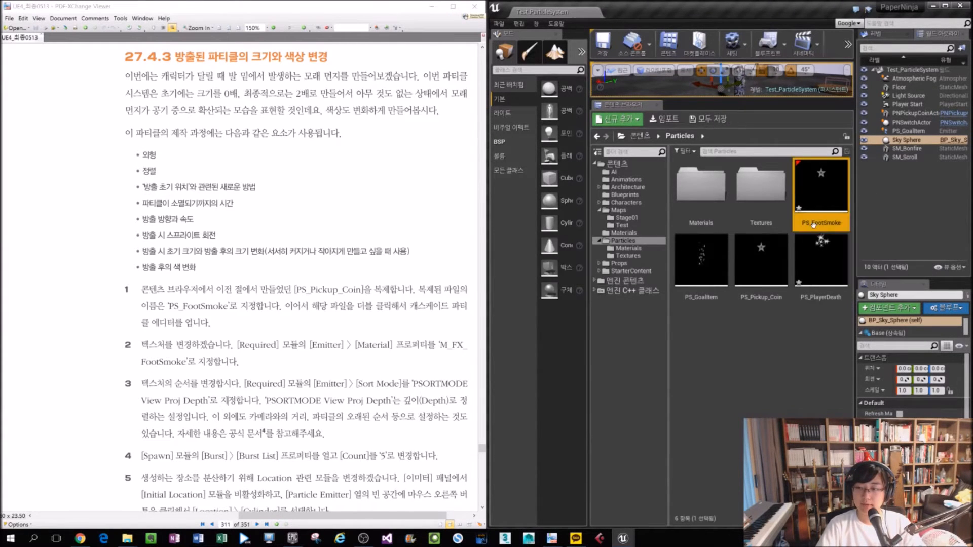
left_click_drag(397, 151, 972, 152)
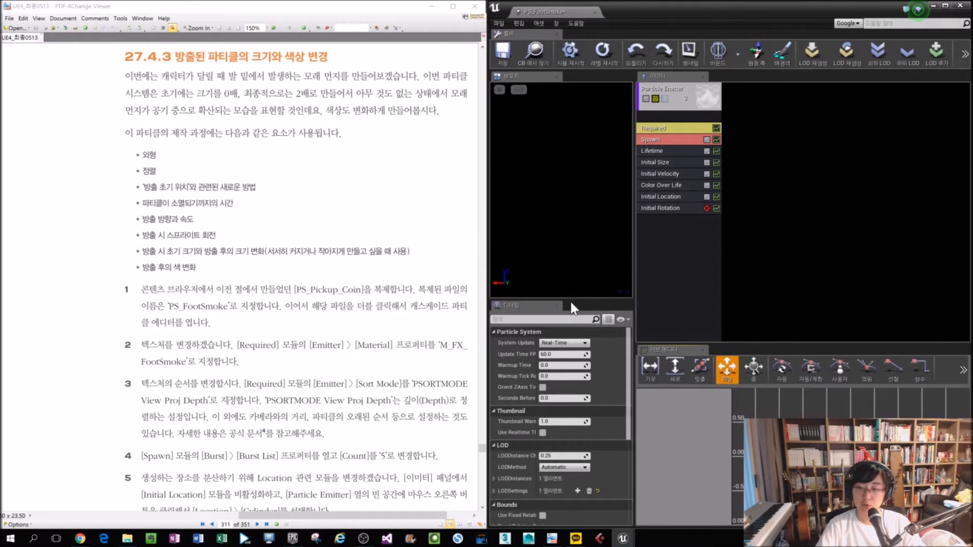
left_click(692, 130)
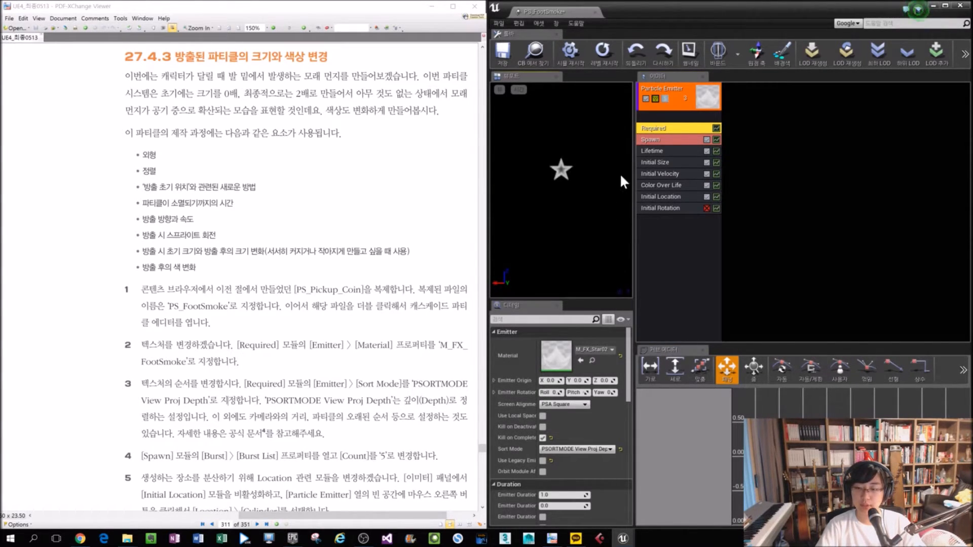
left_click(555, 449)
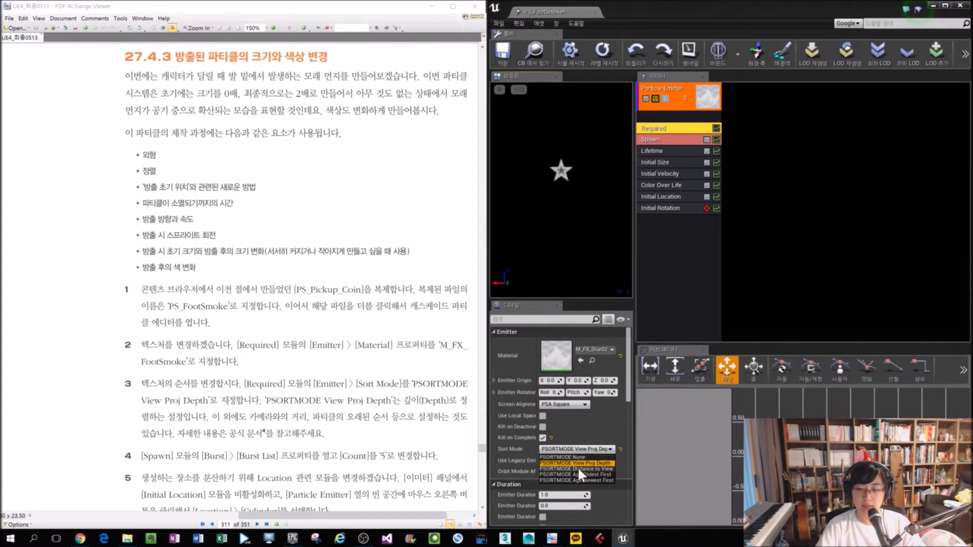
left_click(549, 462)
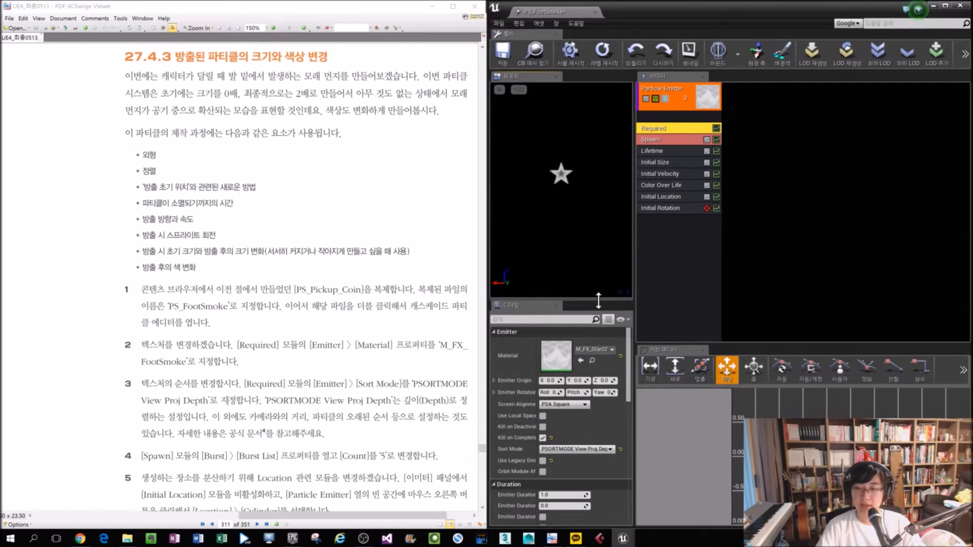
left_click_drag(589, 300, 588, 248)
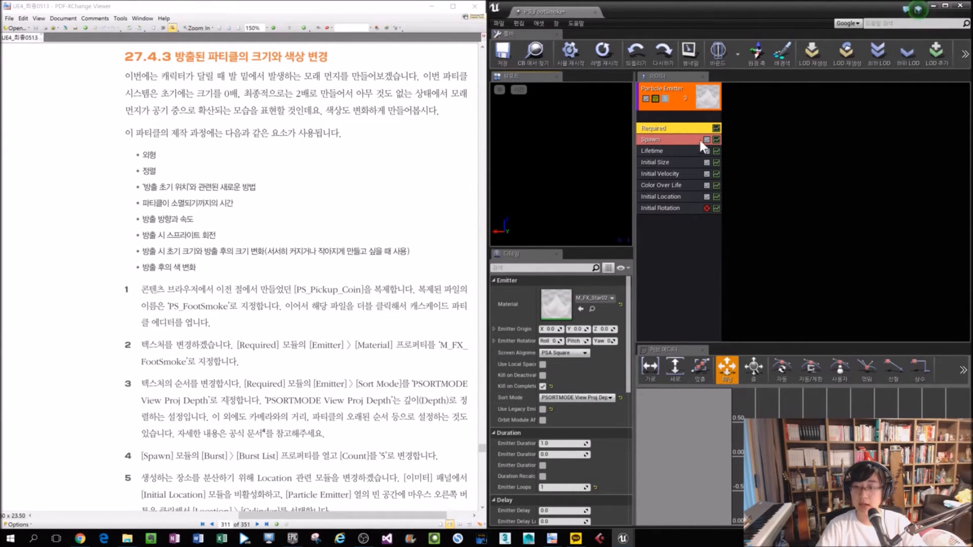
Step: Try burst Count values of 200, 100 and 0 in the Spawn module's Burst List, and return Count to 1
left_click(674, 140)
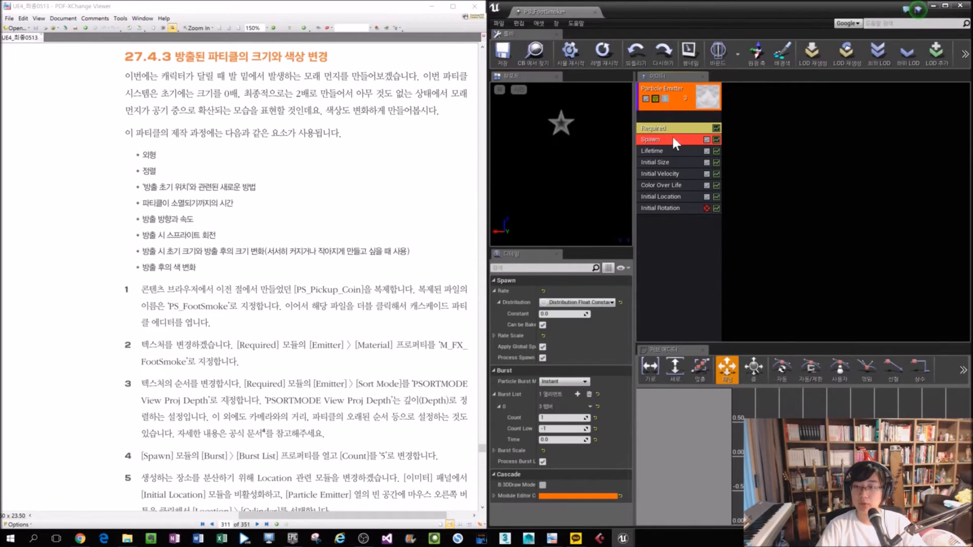
left_click(564, 417)
type("200")
key("Return")
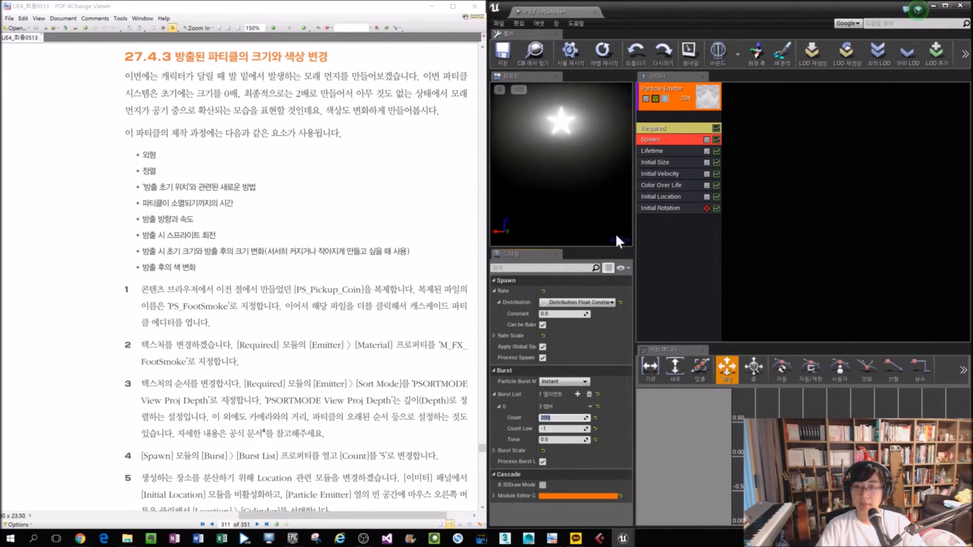
type("100")
key("Return")
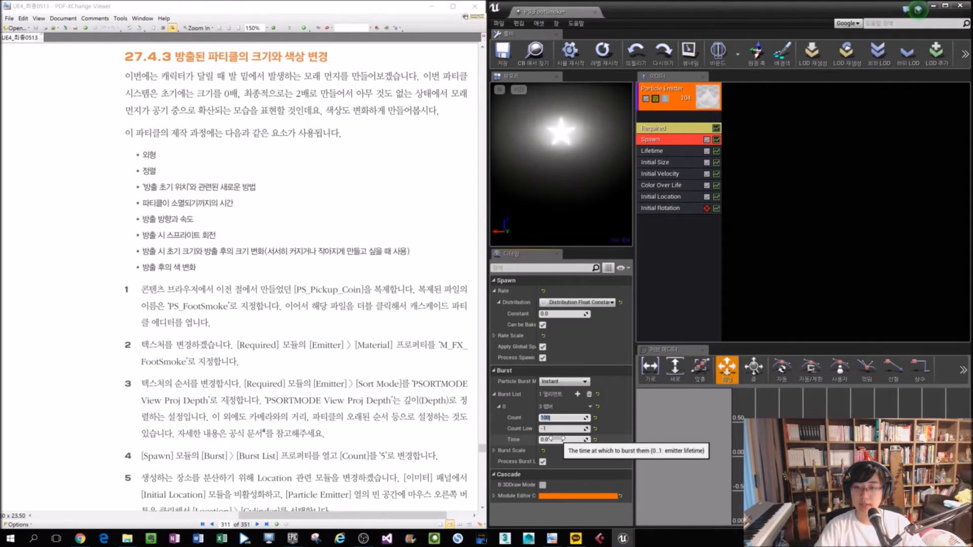
type("0")
key("Return")
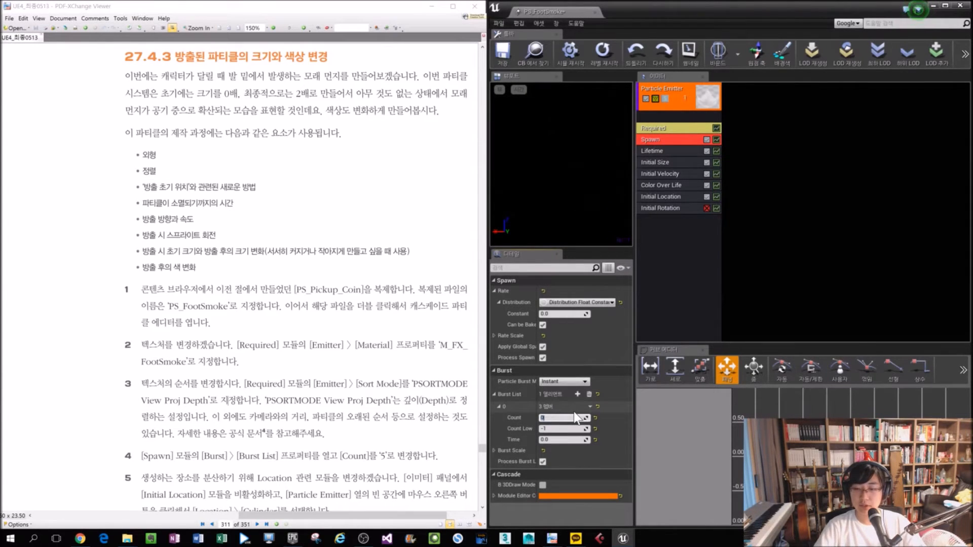
type("1")
key("Return")
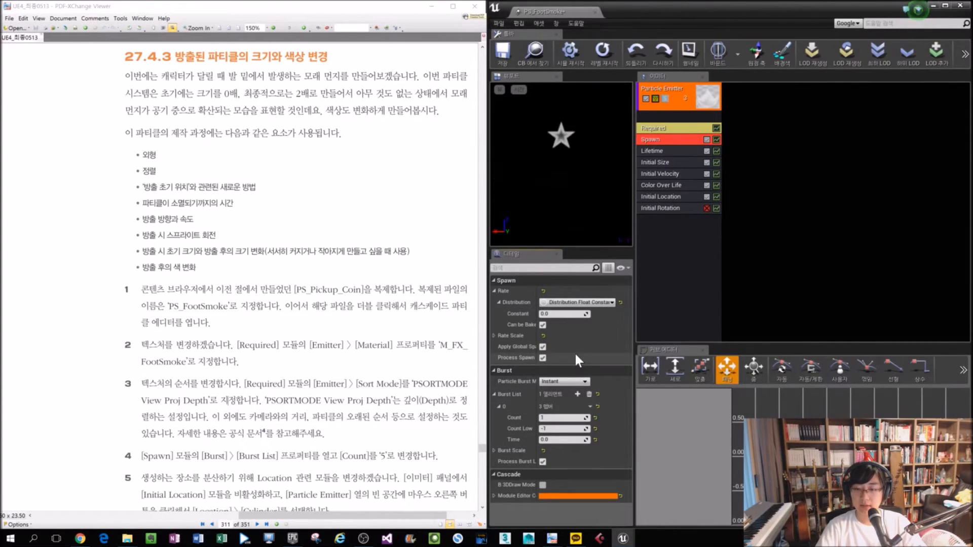
Step: Try a constant spawn Rate of 100 in the Spawn module and settle on a Rate of 10
left_click(543, 325)
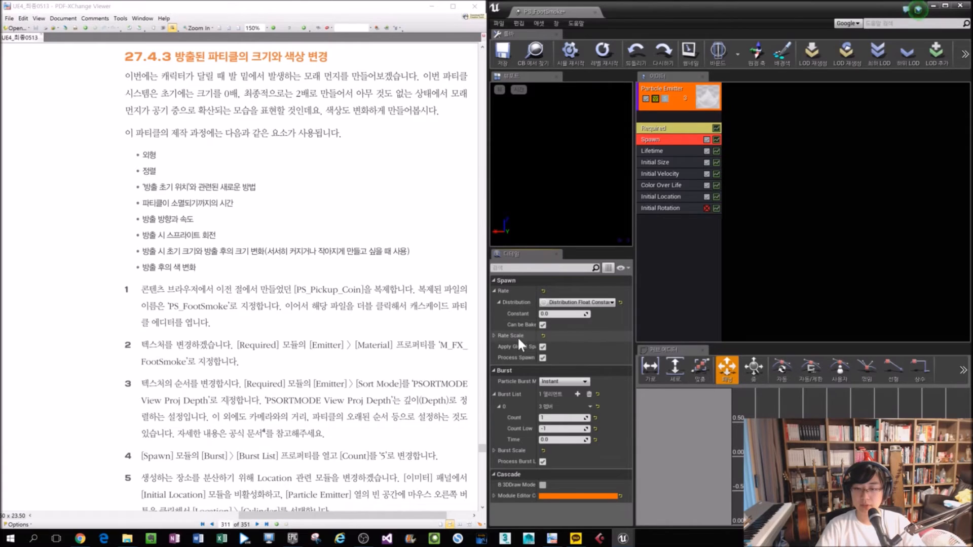
left_click(554, 314)
type("100")
key("Return")
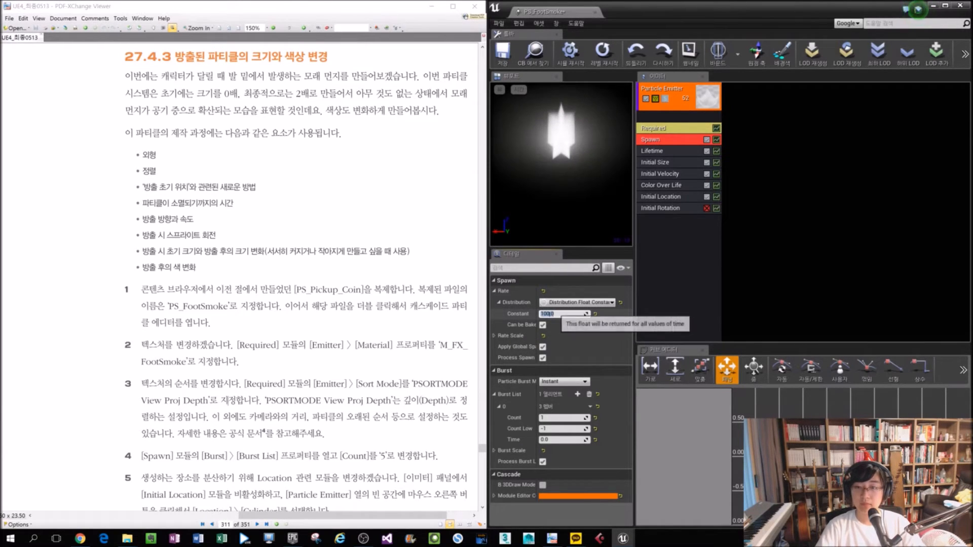
type("10")
key("Return")
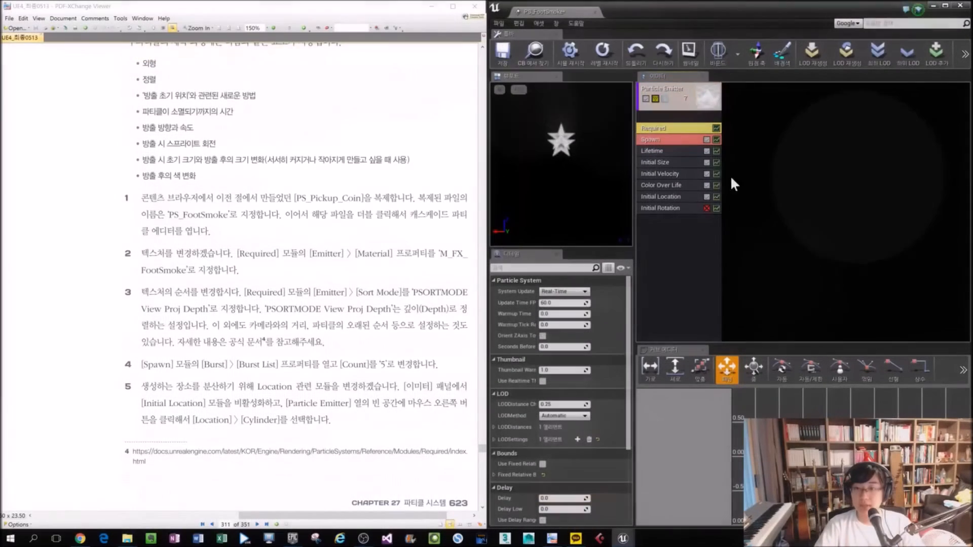
Step: Select the Required module, open the official documentation from the book's footnote 4 in the browser, and review the Required and Spawn module properties
left_click(685, 130)
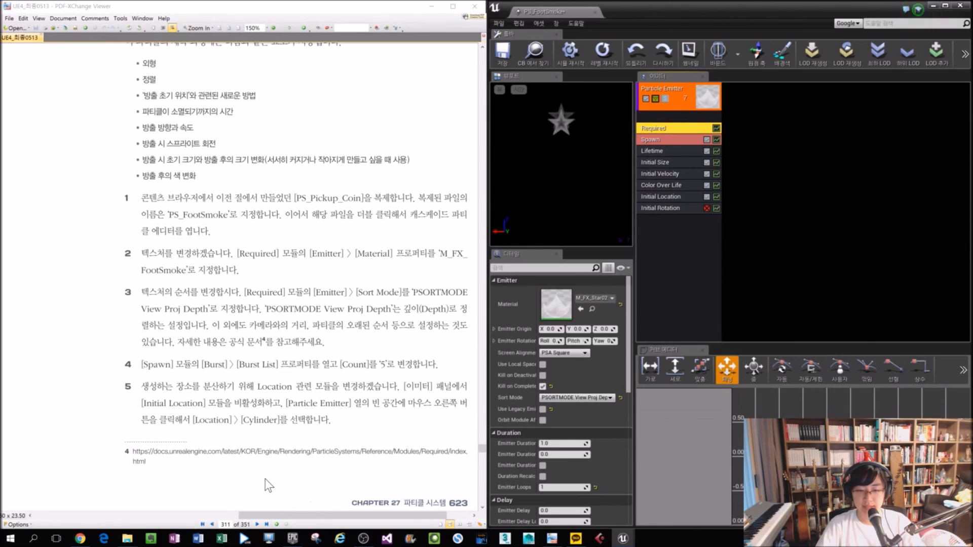
left_click(372, 452)
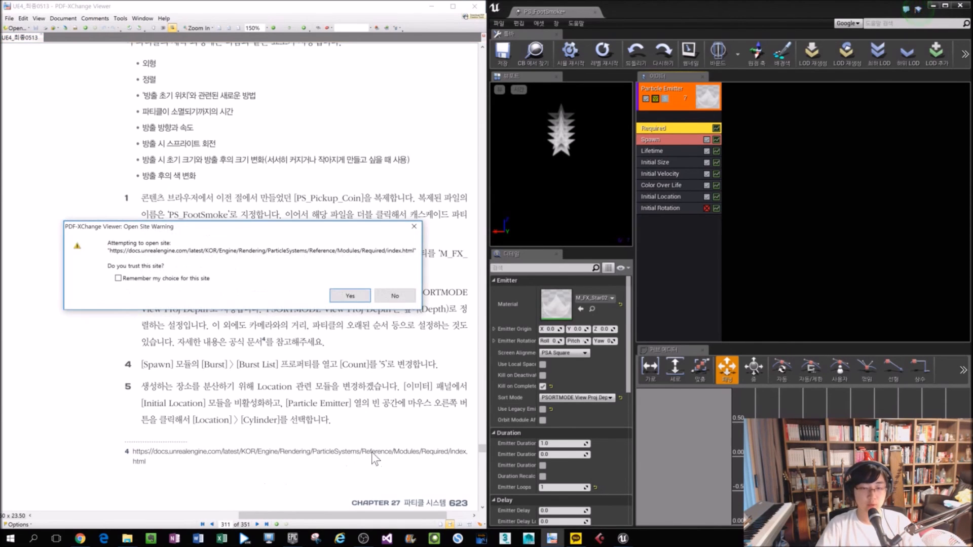
left_click(361, 296)
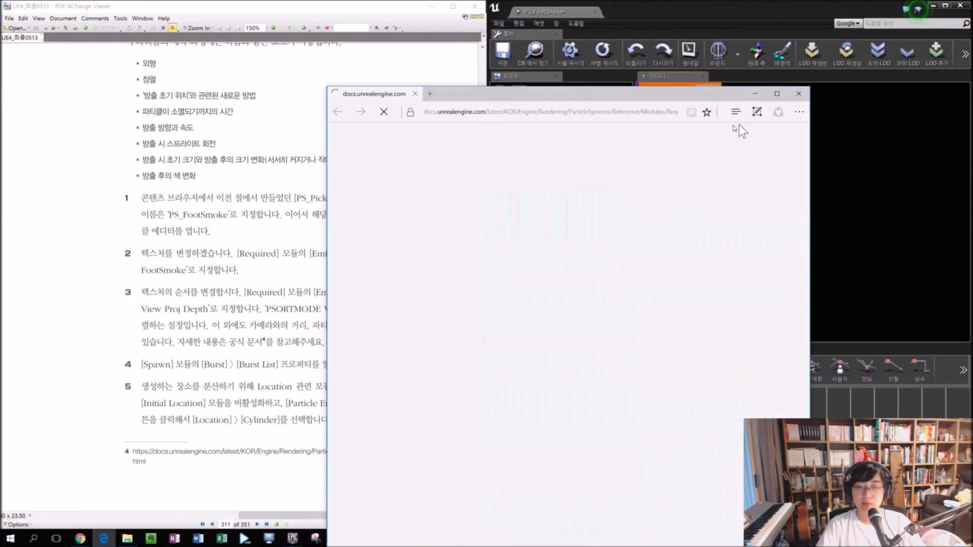
left_click_drag(736, 92, 722, 128)
double_click(672, 130)
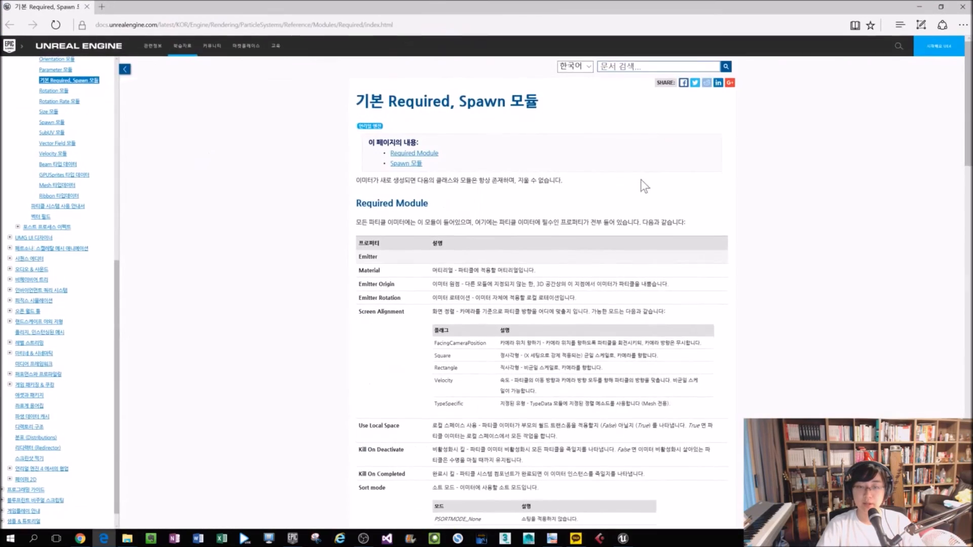
scroll(504, 280, "down", 15)
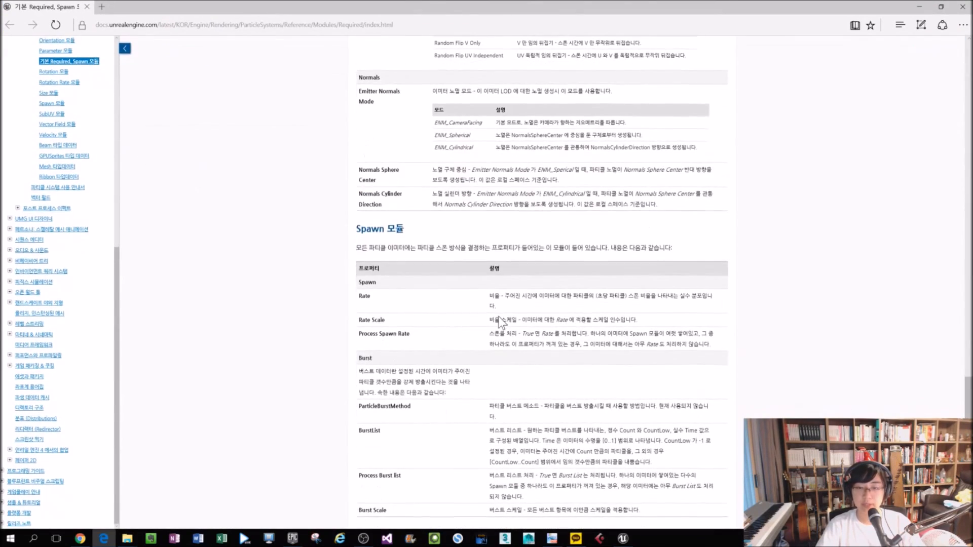